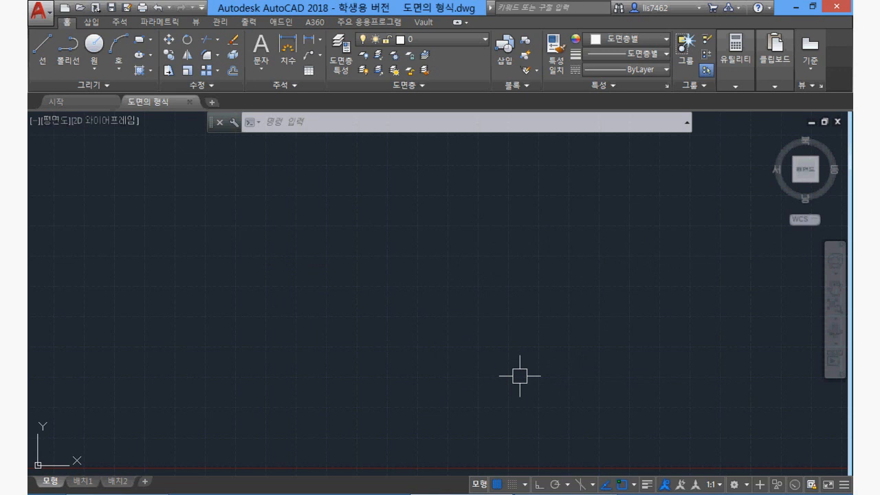
- Start resetting the model space limits, keeping the lower-left corner at 0,0
text(LIMITS)
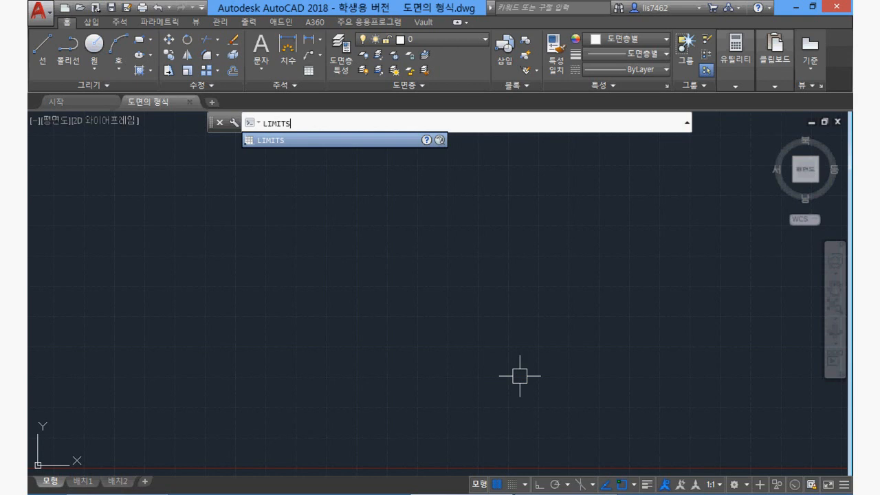
key(Return)
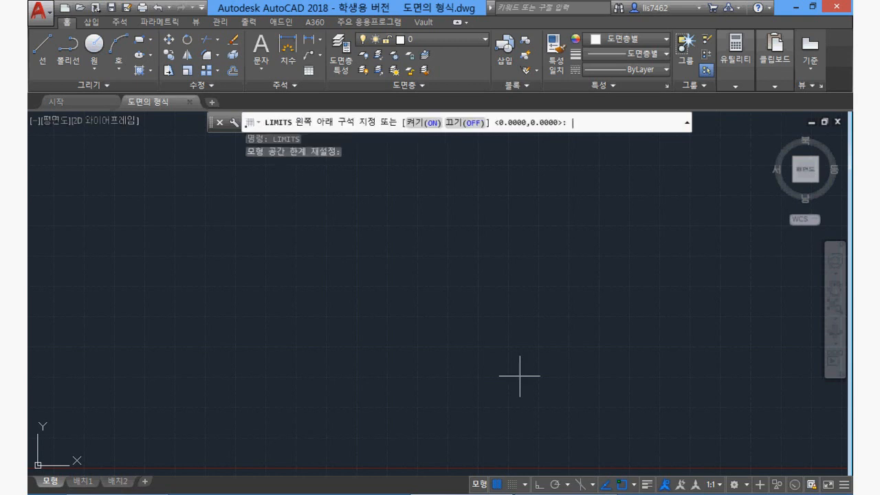
key(Return)
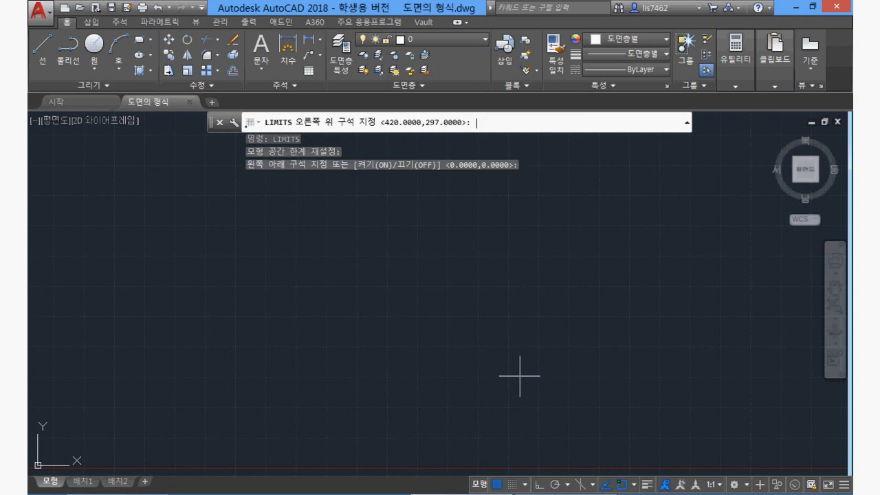
- Switch to the PowerPoint lesson and examine the paper-size table and sheet diagram for the A2 width and height
key(alt+Tab)
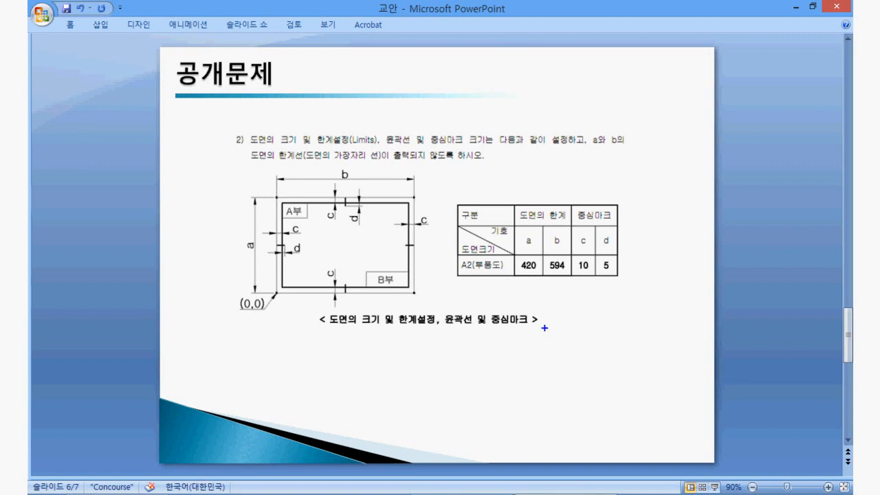
mouse_move(582, 285)
mouse_down()
mouse_move(528, 295)
mouse_move(576, 253)
mouse_move(567, 291)
mouse_up()
key(Escape)
scroll(583, 377, down, 2)
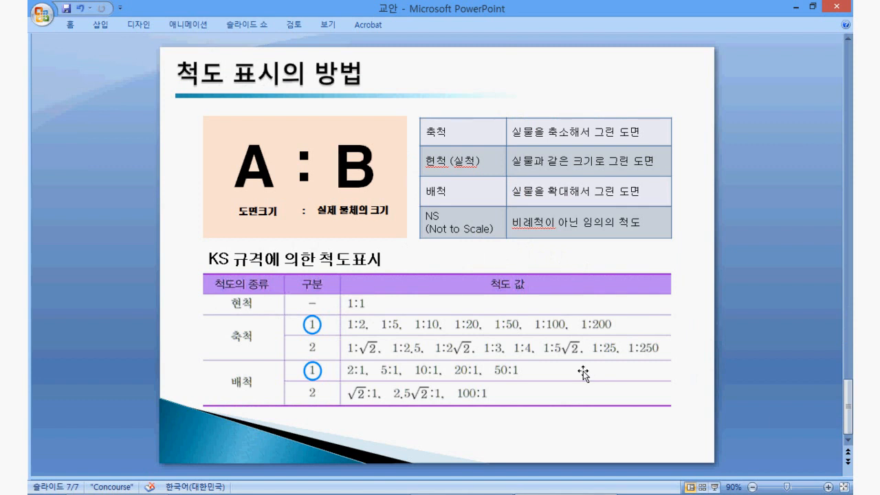
scroll(583, 372, up, 3)
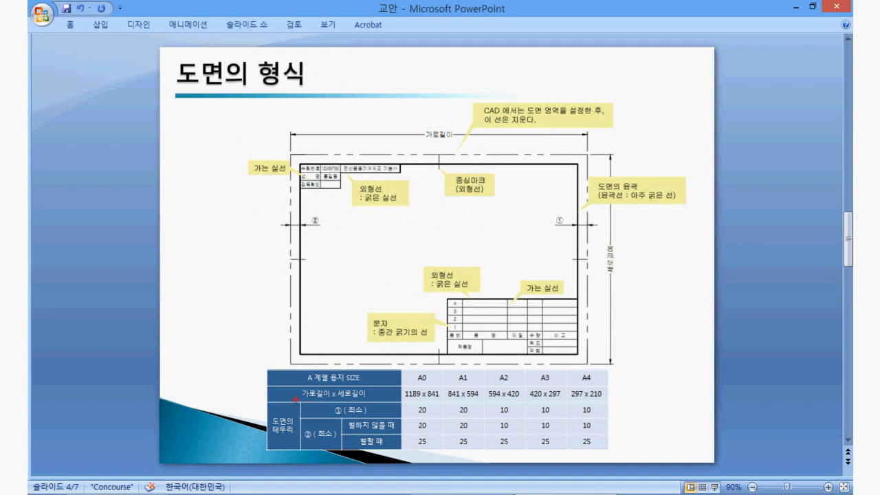
mouse_move(299, 387)
mouse_down()
mouse_move(331, 401)
mouse_move(376, 401)
mouse_up()
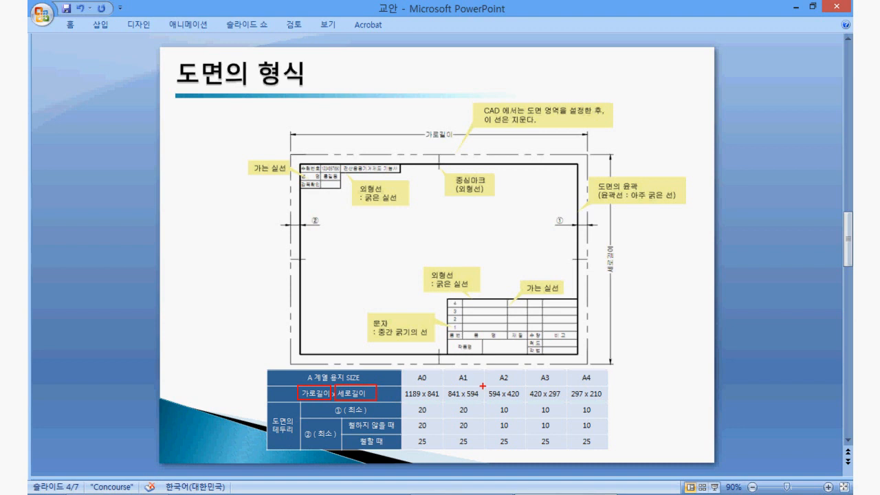
mouse_move(484, 369)
mouse_down()
mouse_move(489, 384)
mouse_move(525, 399)
mouse_up()
mouse_move(458, 139)
mouse_down()
mouse_move(420, 142)
mouse_move(446, 133)
mouse_up()
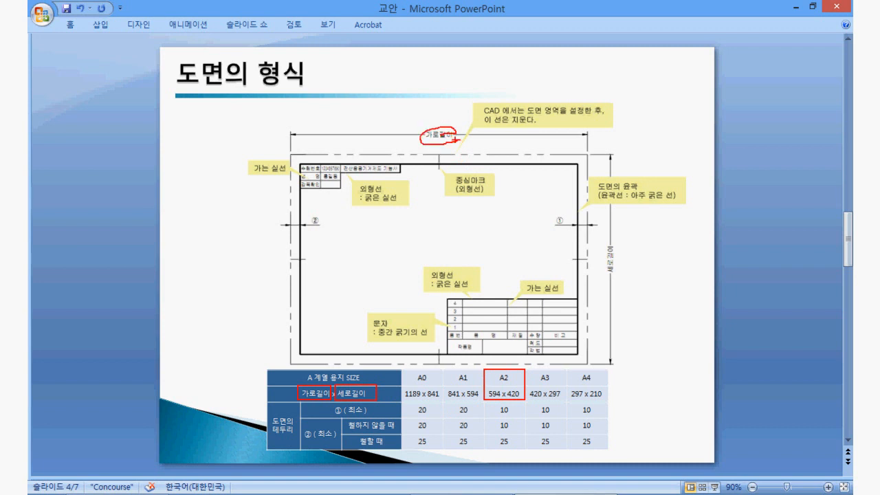
mouse_move(626, 277)
mouse_down()
mouse_move(597, 251)
mouse_move(603, 283)
mouse_up()
key(e)
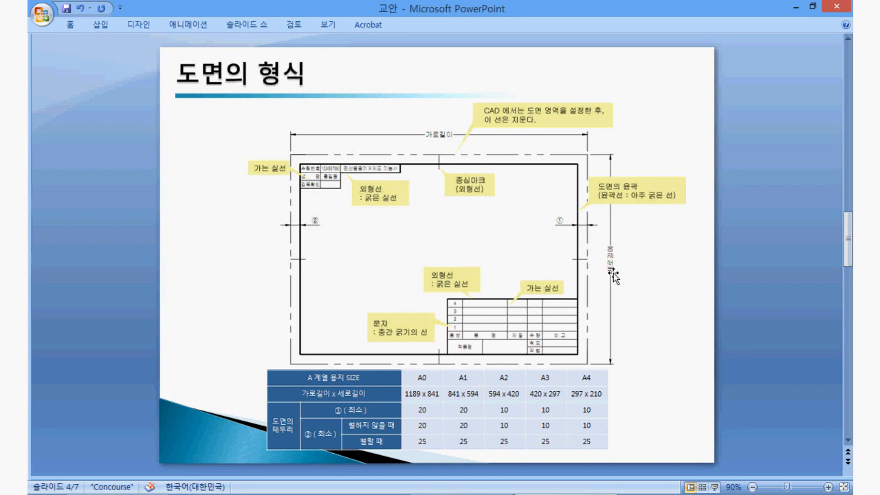
- Return to AutoCAD, set the upper-right limits corner to 594,420 and zoom to the entire drawing area
key(alt+Tab)
key(alt+Tab)
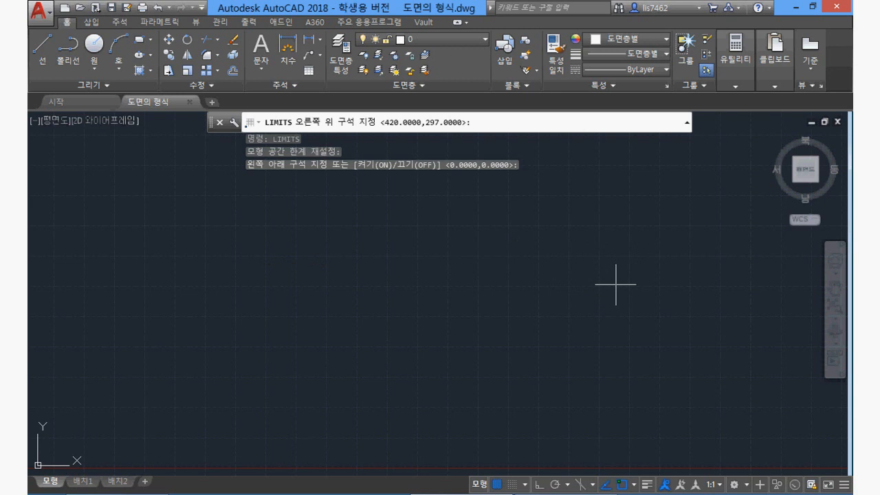
text(594,420)
key(Return)
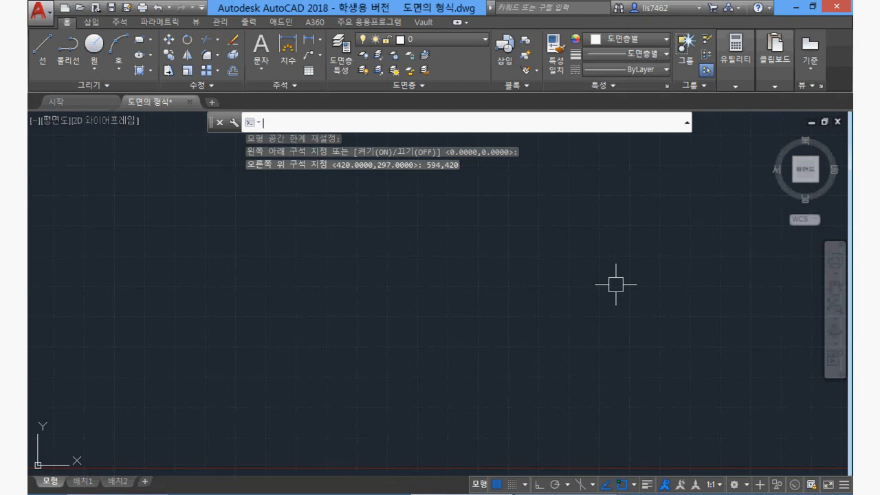
text(z)
key(Return)
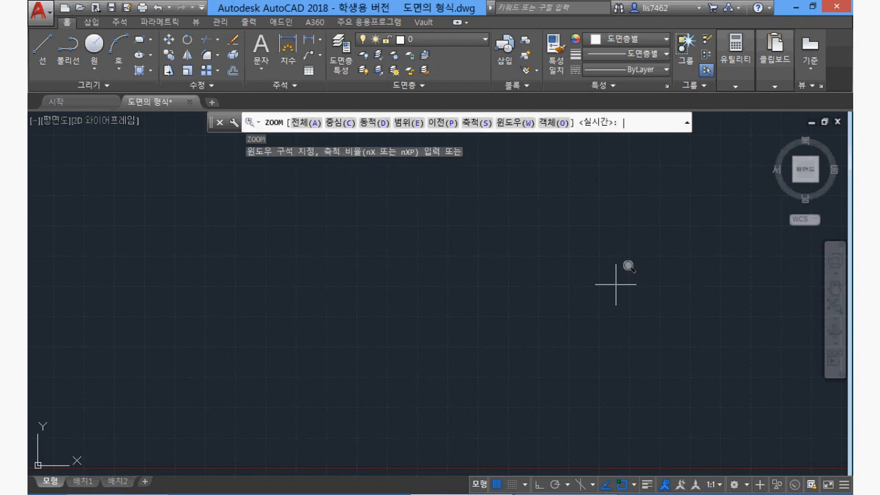
text(a)
key(Return)
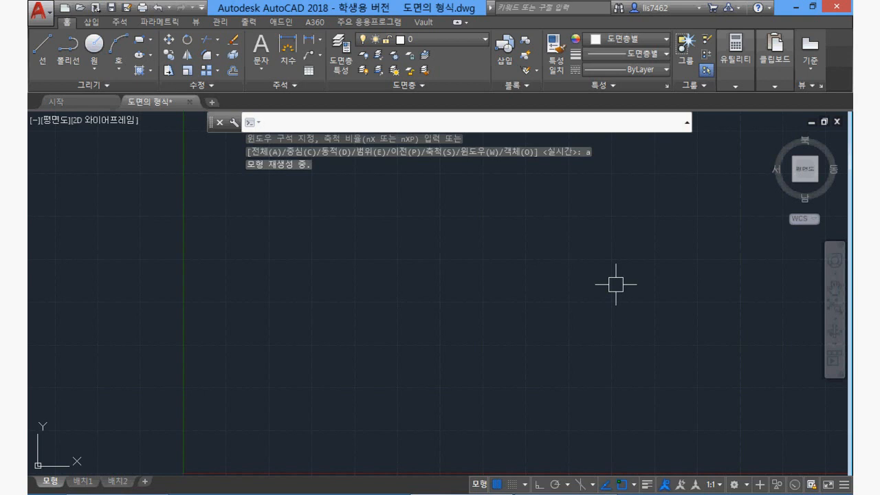
- Draw the sheet-edge rectangle from 0,0 to 594,420
text(REC)
key(Return)
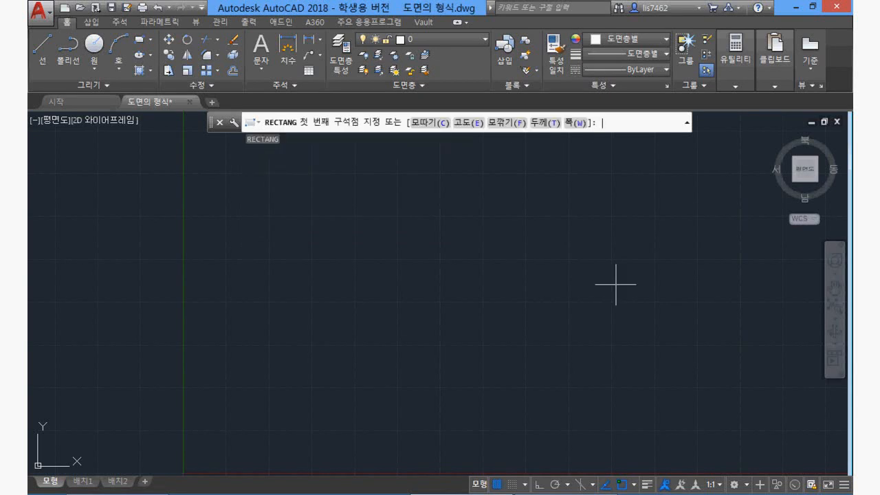
text(0,0)
key(Return)
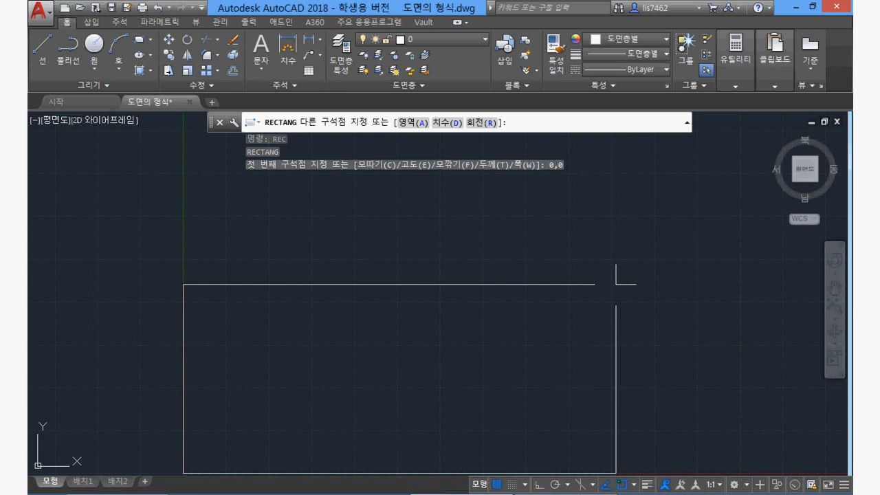
text(594,420)
key(Return)
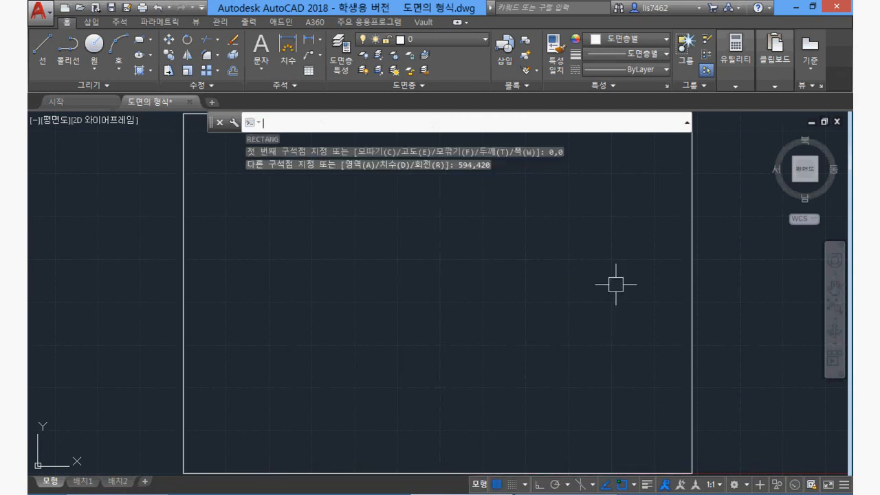
- Switch to the PowerPoint slide and examine the sheet edge and the A2 border margins ① and ② in the table
key(alt+Tab)
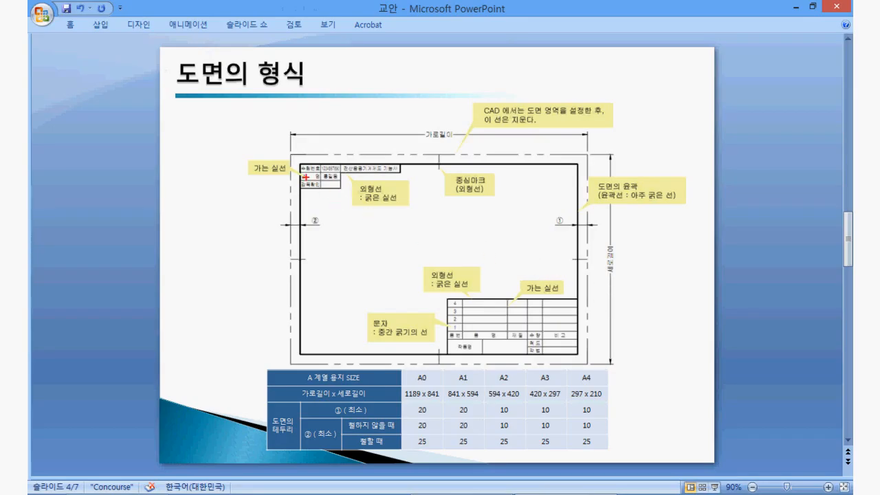
mouse_move(290, 154)
mouse_down()
mouse_move(319, 191)
mouse_move(502, 289)
mouse_move(589, 364)
mouse_up()
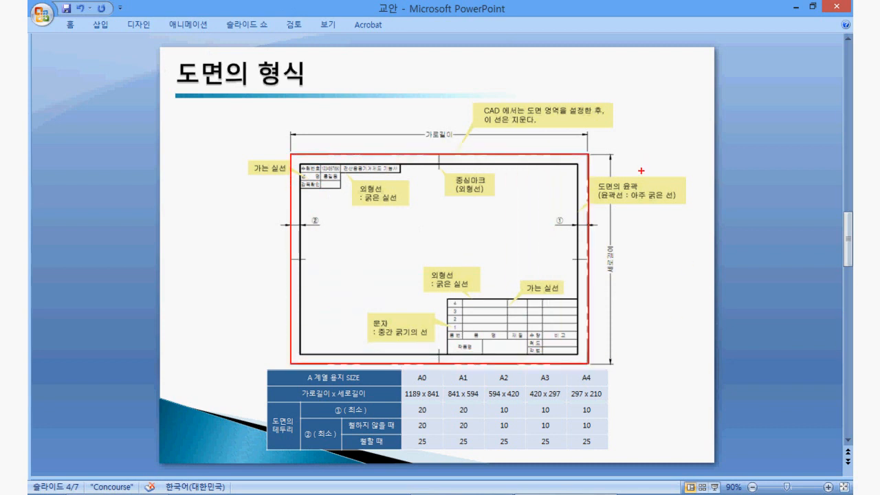
mouse_move(567, 239)
mouse_down()
mouse_move(559, 215)
mouse_move(572, 228)
mouse_up()
mouse_move(333, 233)
mouse_down()
mouse_move(313, 229)
mouse_move(323, 224)
mouse_move(327, 244)
mouse_up()
mouse_move(485, 399)
mouse_down()
mouse_move(511, 431)
mouse_move(525, 432)
mouse_move(485, 399)
mouse_up()
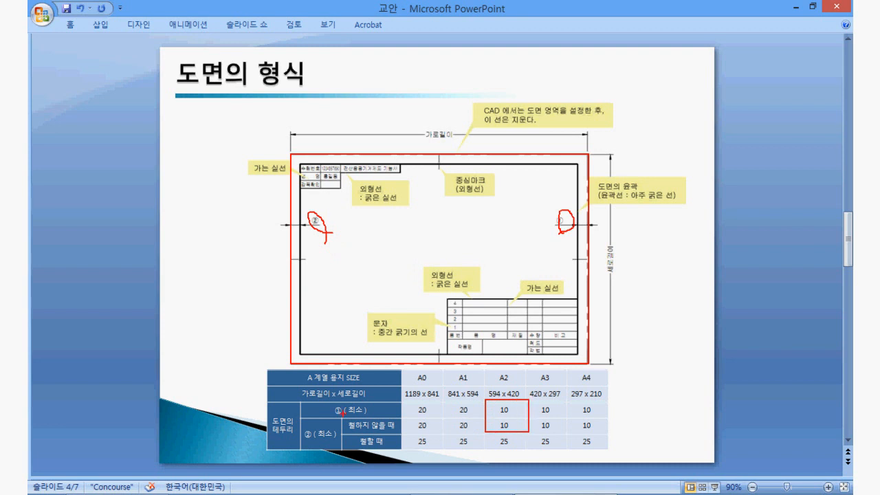
mouse_move(401, 432)
ctrl+mouse_down()
mouse_move(384, 413)
mouse_move(334, 418)
mouse_move(300, 401)
ctrl+mouse_up()
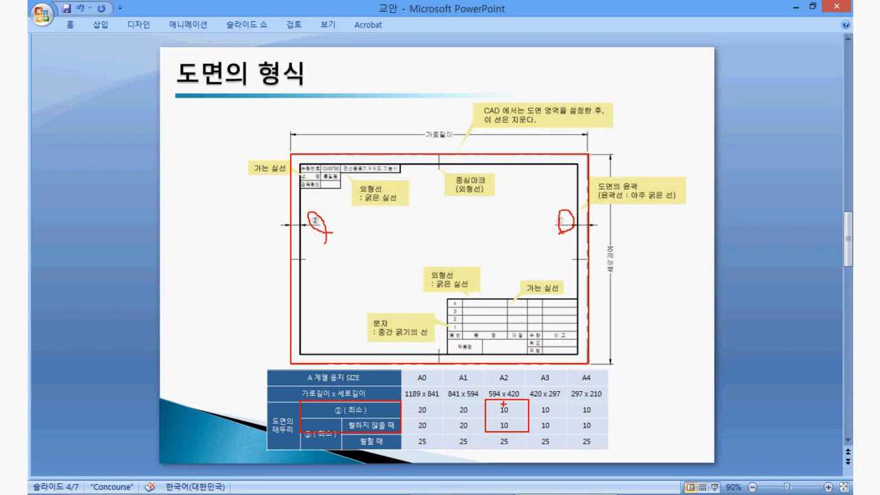
key(Escape)
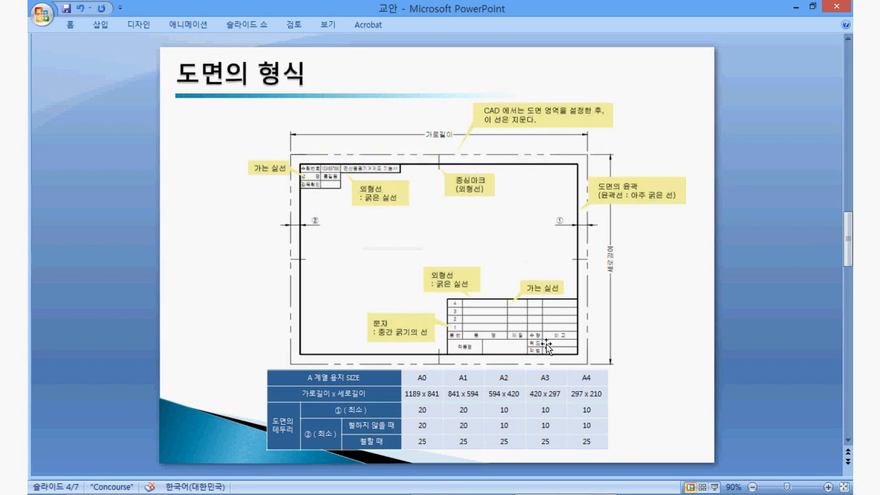
- Return to AutoCAD and offset the sheet-edge rectangle inward by 10 to make the border
key(alt+Tab)
key(alt+Tab)
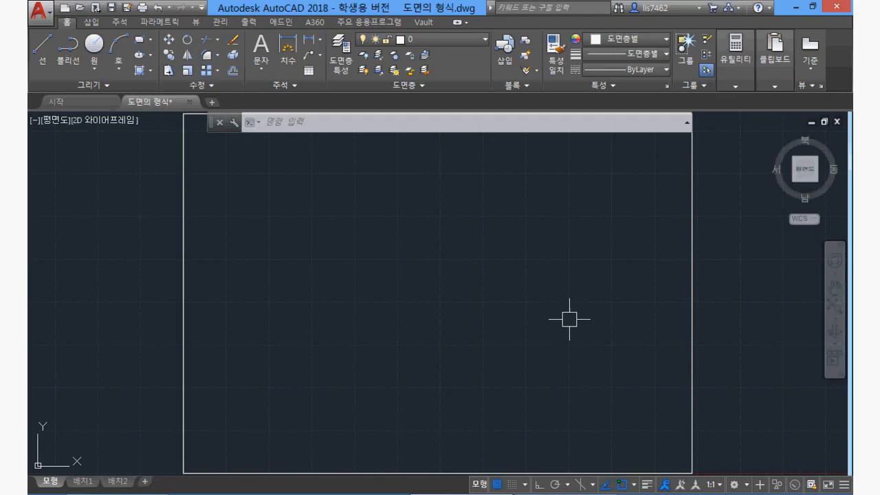
text(o)
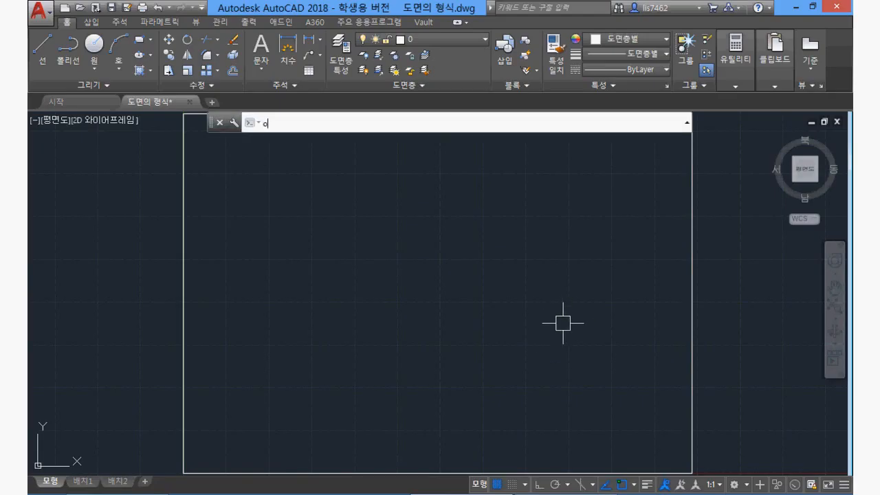
key(Return)
text(10)
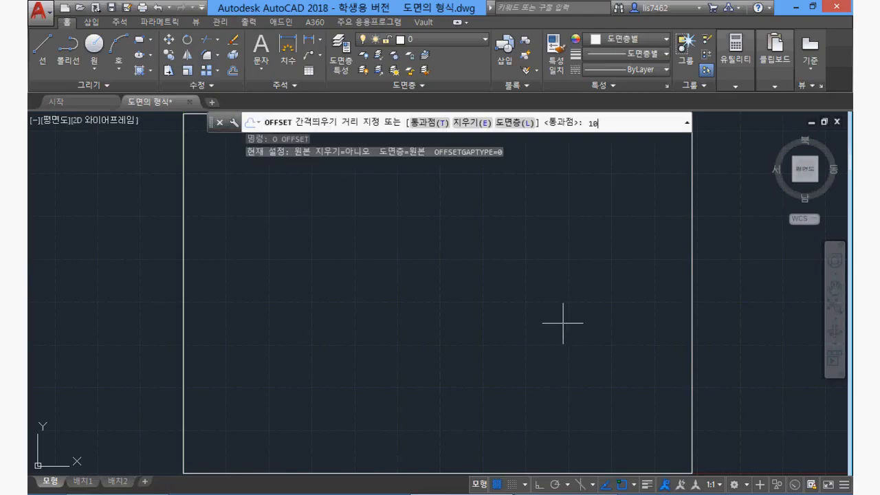
key(Return)
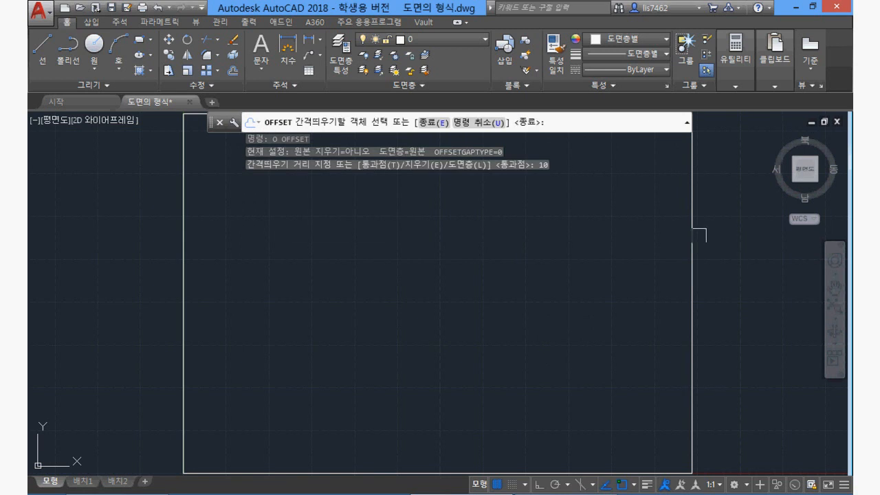
click(691, 250)
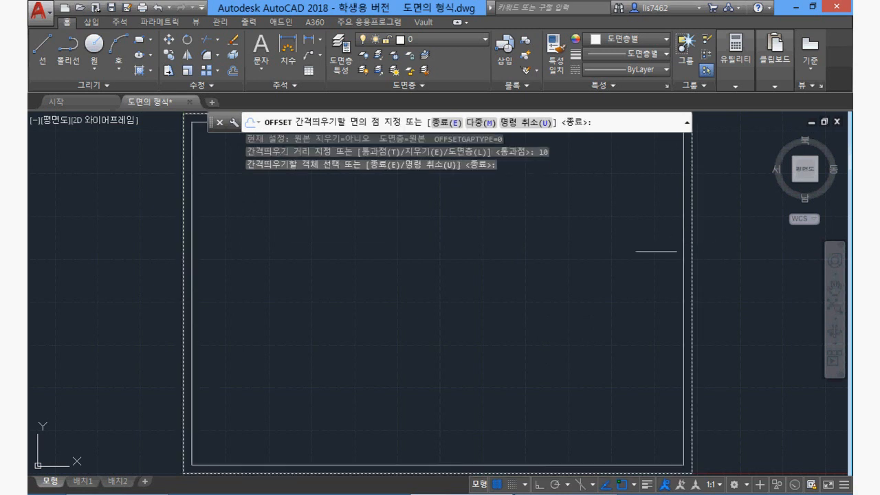
click(651, 254)
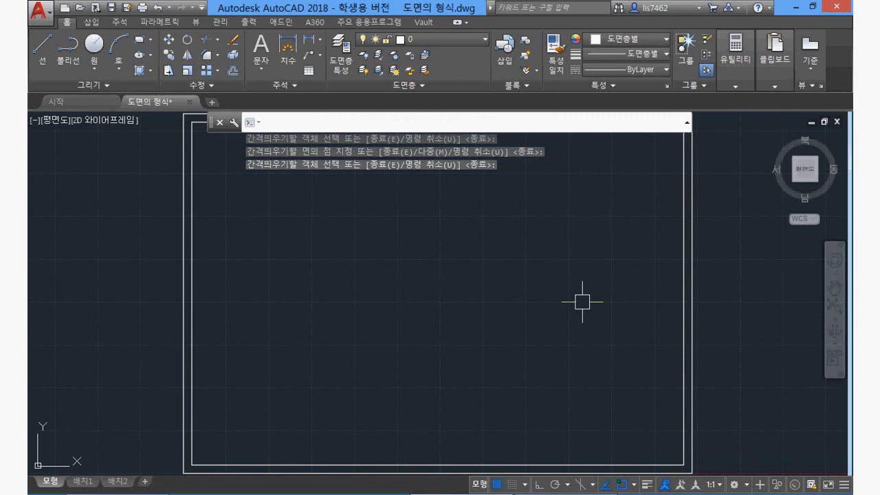
key(Return)
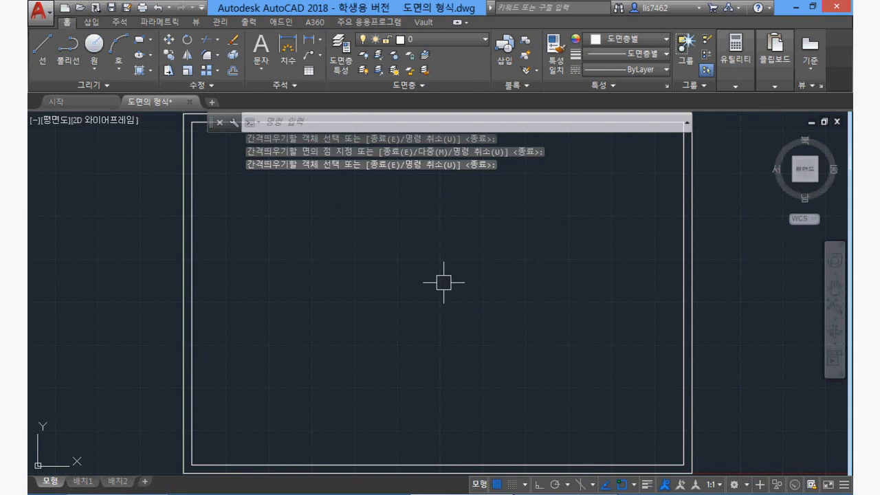
scroll(444, 282, down, 2)
middle_drag(458, 286, 449, 301)
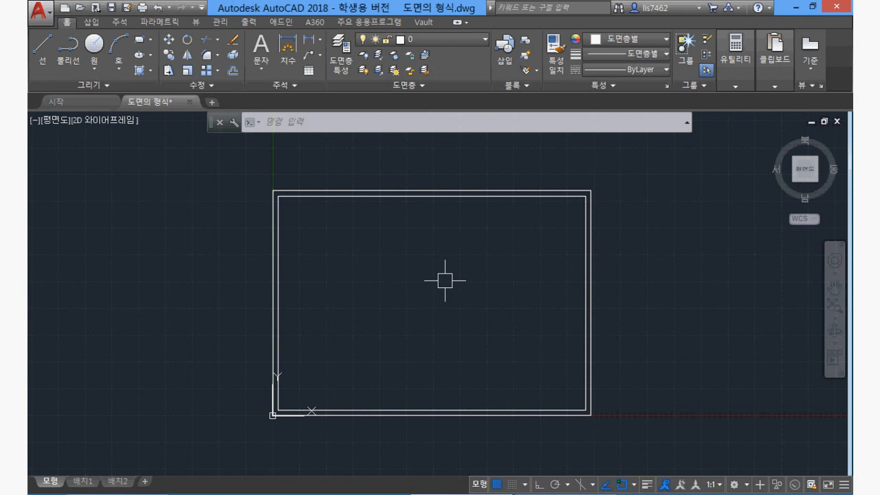
- Switch to the PowerPoint slide and examine where the centre marks cross the border and how far they extend
key(alt+Tab)
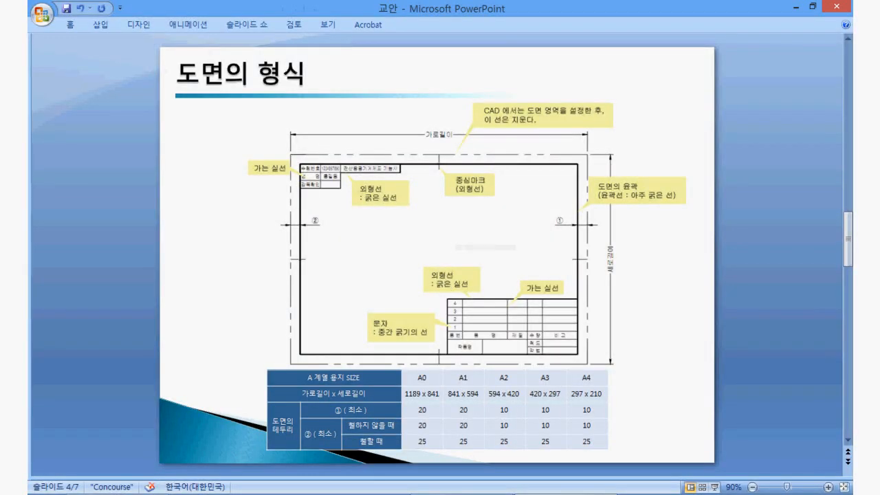
mouse_move(443, 173)
mouse_down()
mouse_move(432, 160)
mouse_move(450, 157)
mouse_move(443, 177)
mouse_up()
mouse_move(312, 253)
mouse_down()
mouse_move(308, 270)
mouse_move(287, 251)
mouse_move(317, 267)
mouse_up()
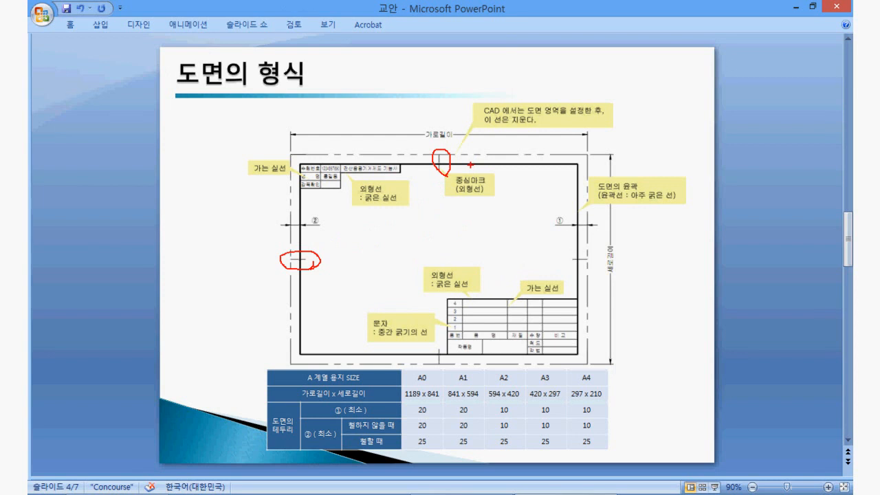
drag(474, 161, 468, 165)
key(e)
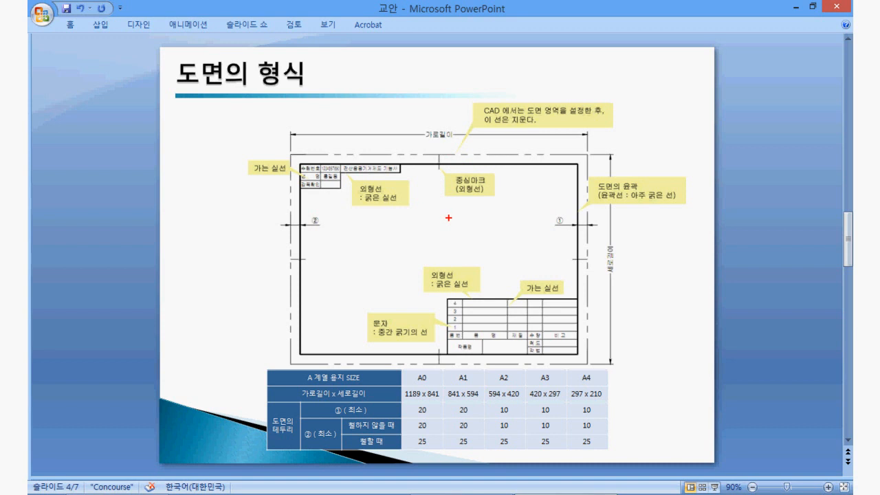
- Return to AutoCAD and, with Ortho on, draw a 15-long vertical centre mark inward from the midpoint of the sheet's top edge
key(alt+Tab)
key(alt+Tab)
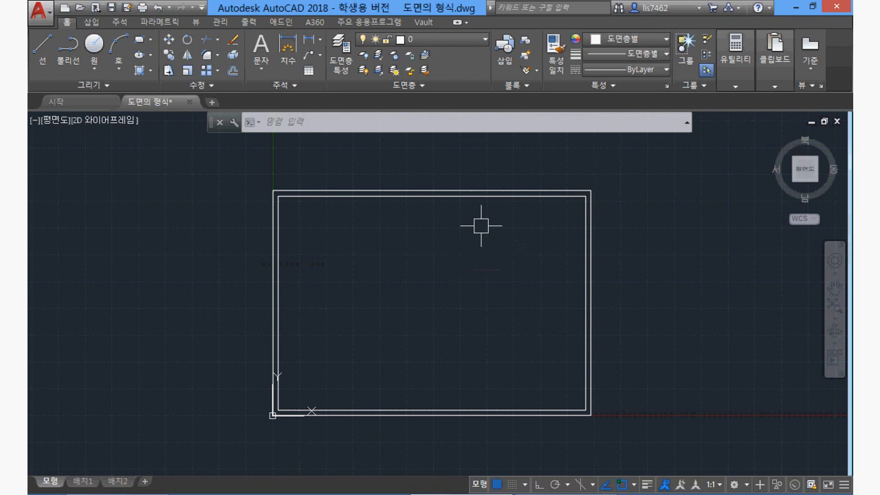
text(l)
key(Return)
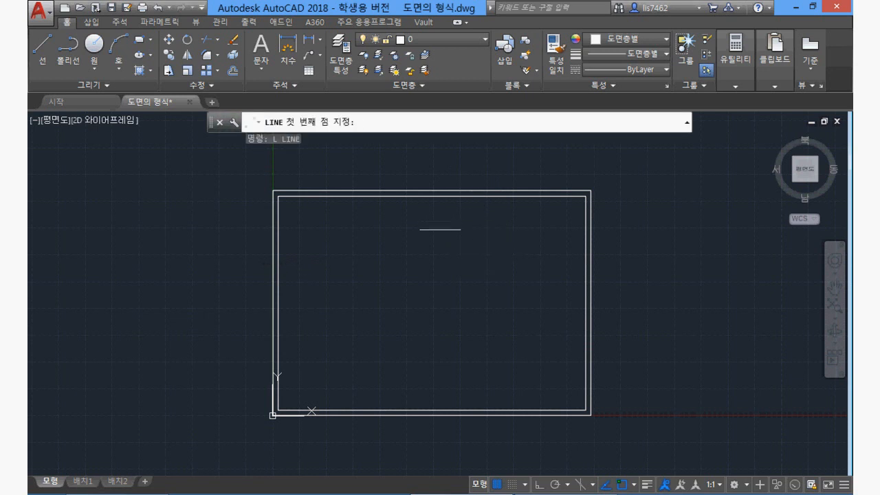
click(431, 192)
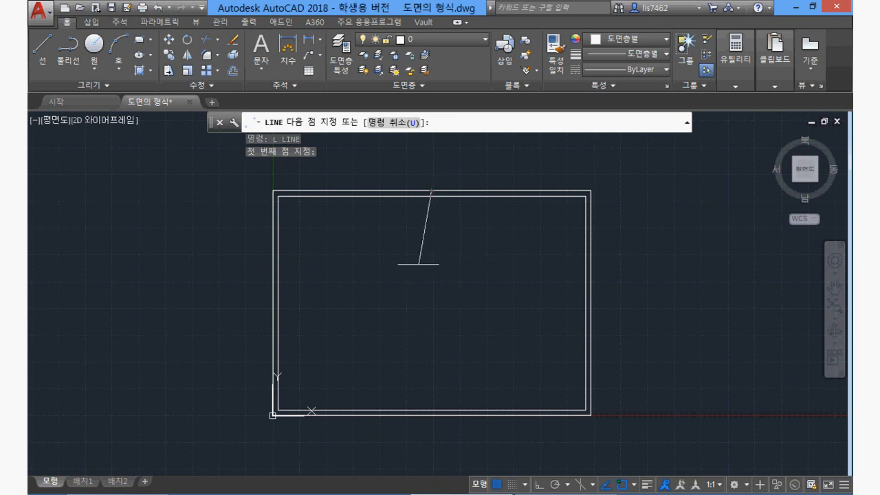
key(F8)
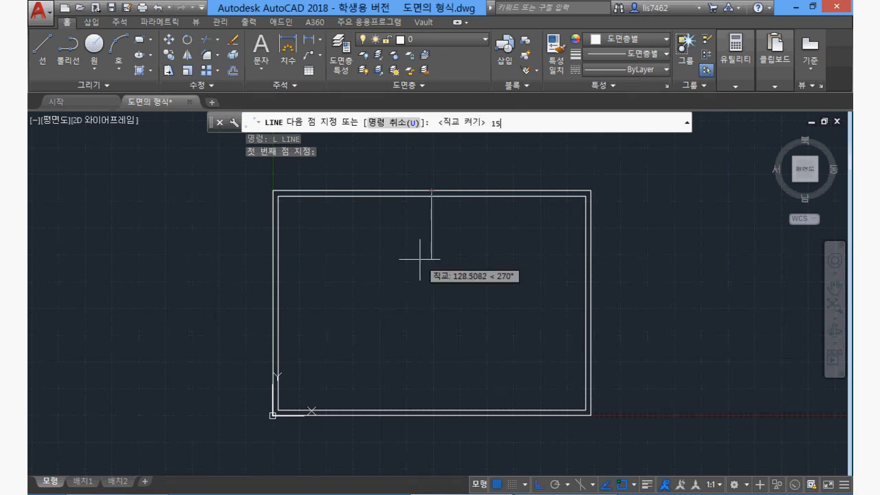
text(1)
key(Return)
key(Return)
- Draw 15-long centre marks inward from the midpoints of the sheet's left and bottom edges
key(Return)
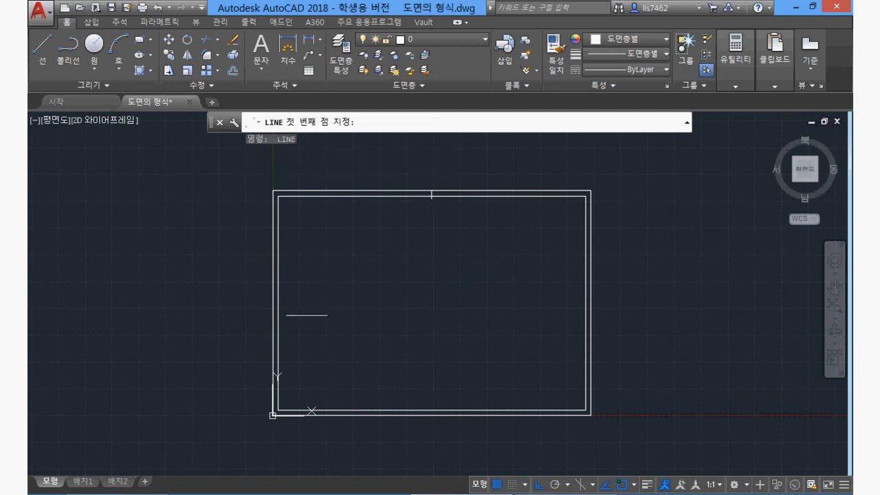
click(276, 303)
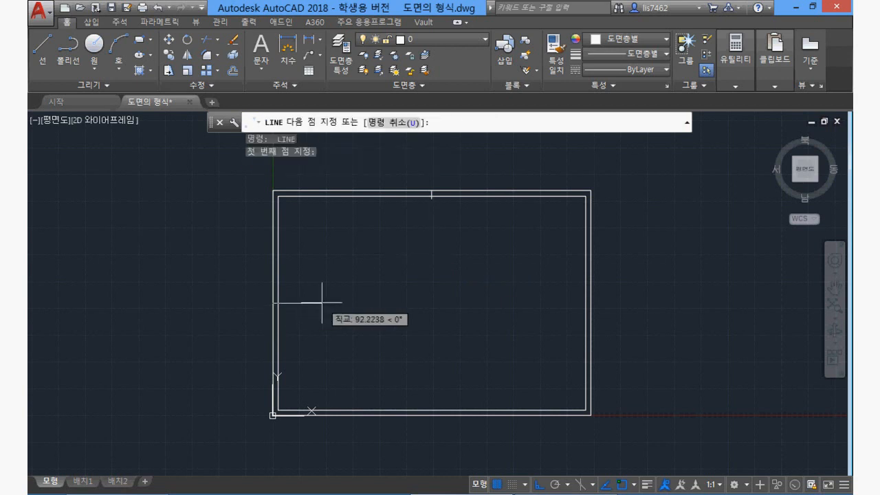
key(Return)
key(Return)
key(Return)
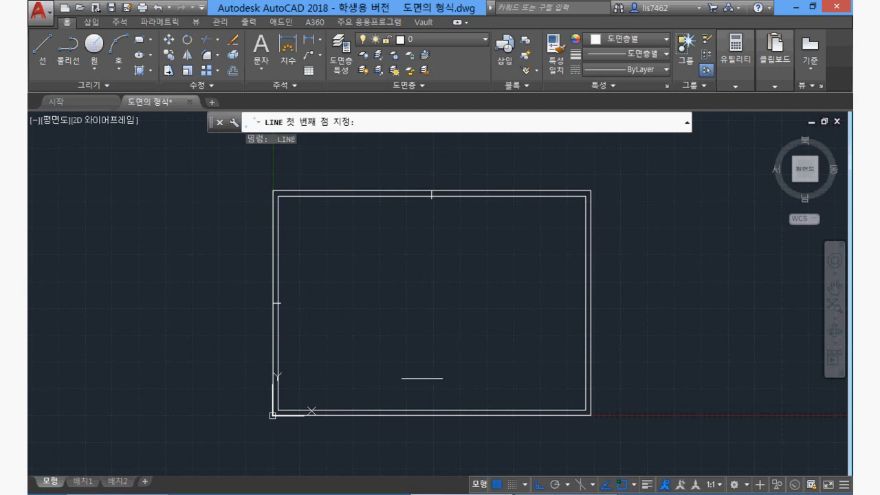
click(431, 416)
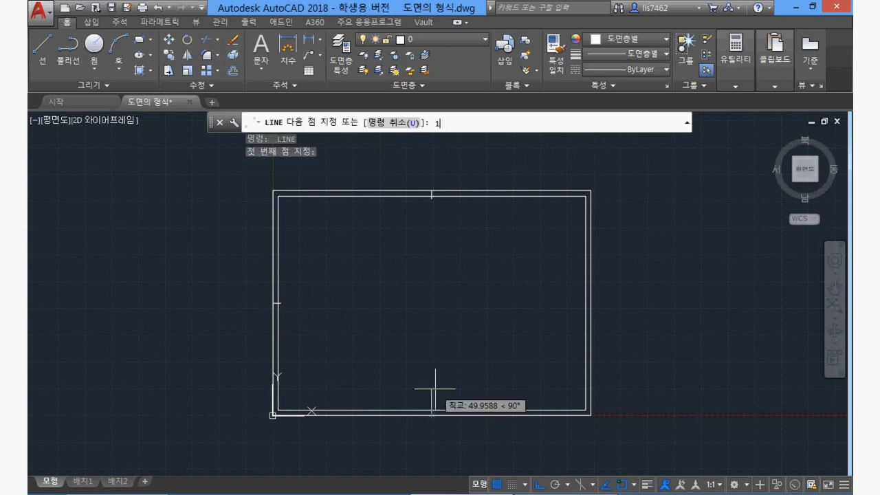
text(1)
key(Return)
key(Return)
- Draw a 15-long horizontal centre mark inward from the midpoint of the sheet's right edge
key(Return)
click(591, 303)
text(15)
key(Return)
key(Return)
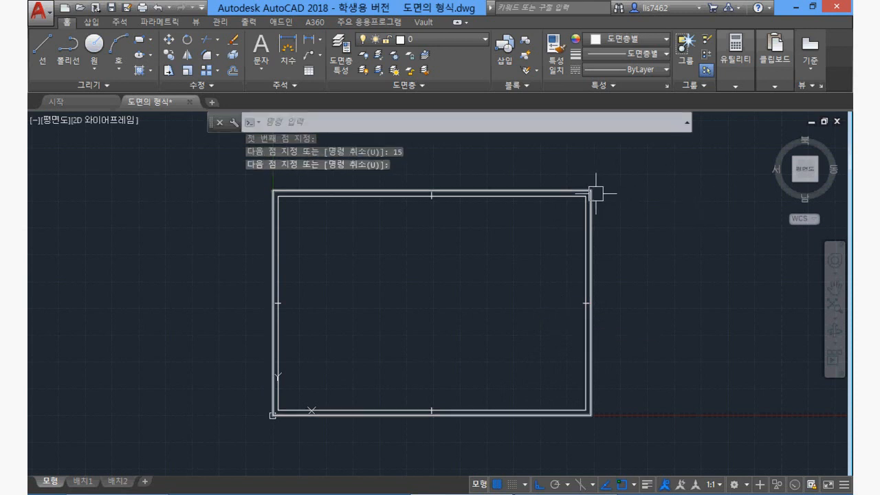
- Check the PowerPoint slide's note on the sheet-edge line, and erase the outer sheet-edge rectangle in AutoCAD
click(596, 186)
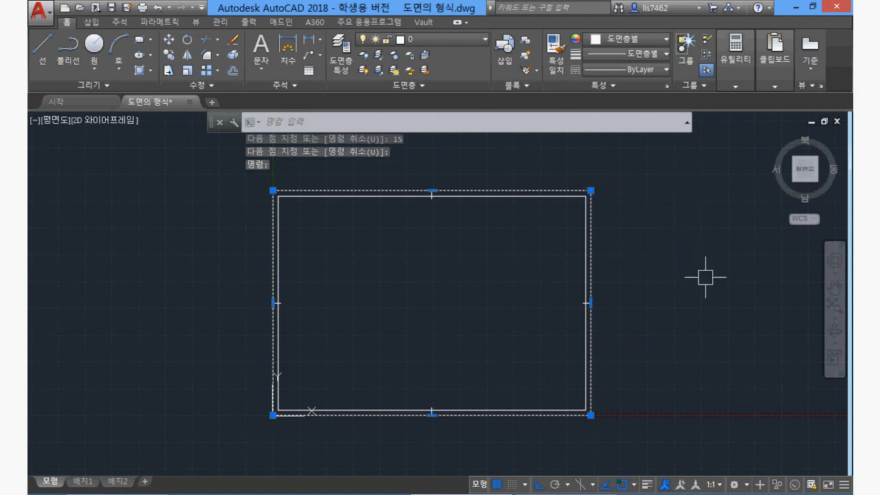
key(alt+Tab)
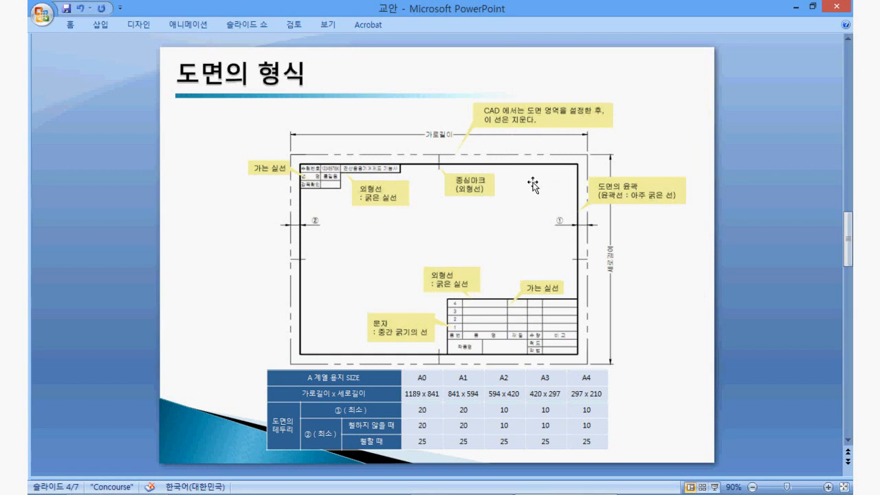
key(alt+Tab)
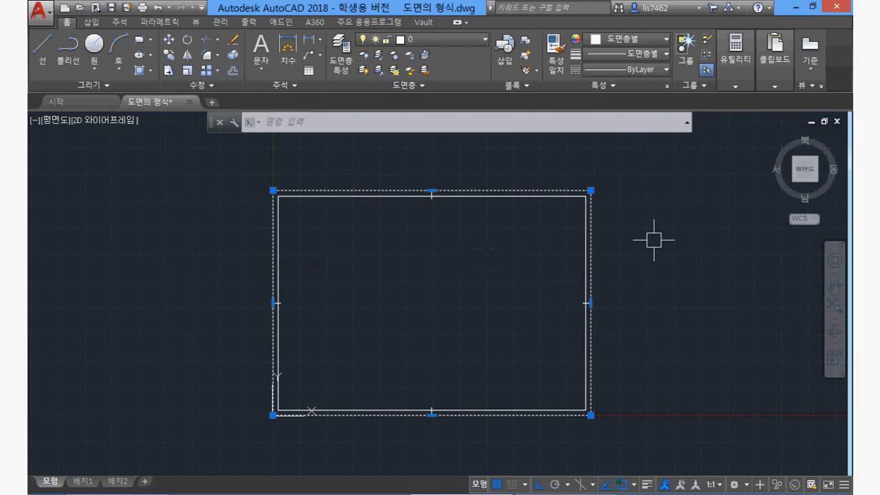
key(Delete)
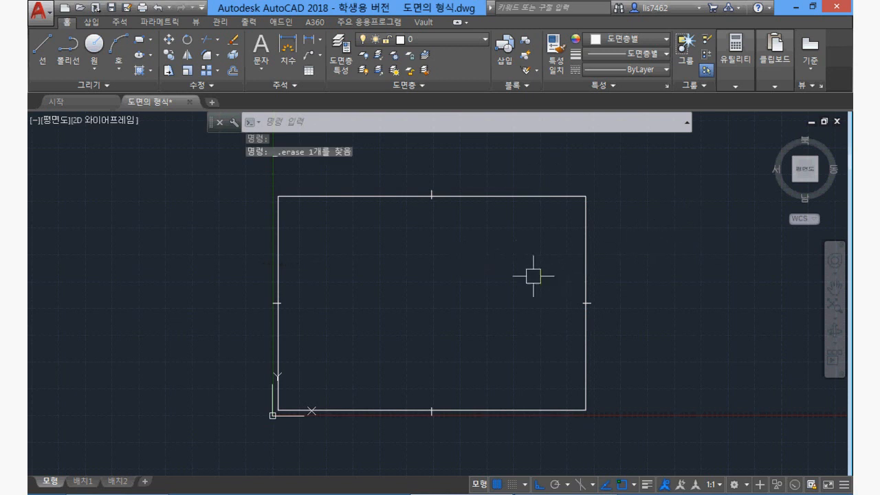
scroll(493, 292, up, 2)
scroll(493, 292, down, 2)
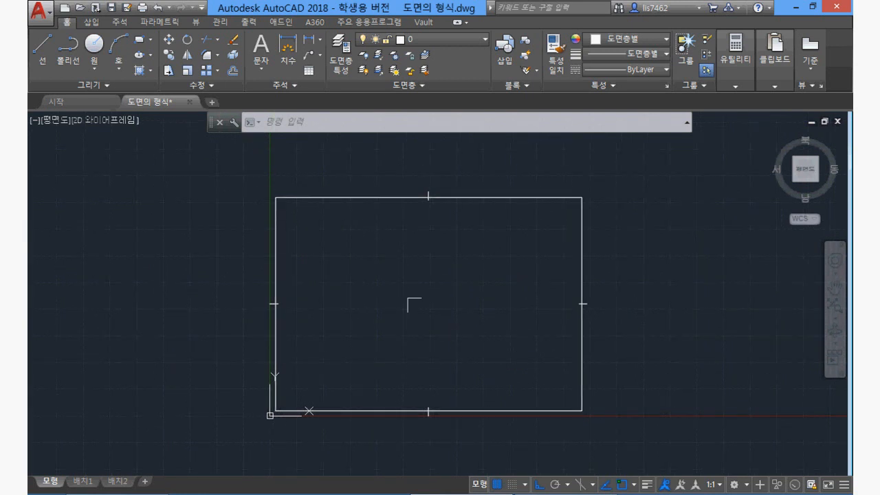
scroll(515, 416, up, 2)
scroll(515, 413, down, 2)
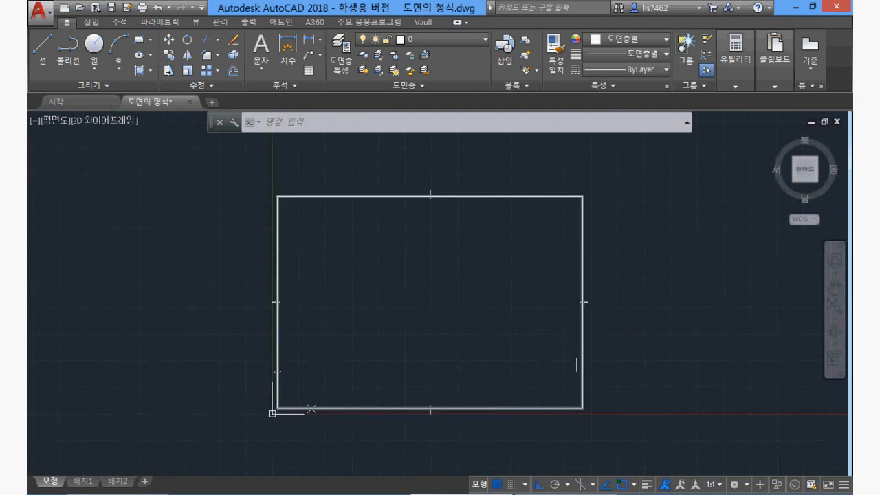
- Try offsetting the unexploded border rectangle inward by 100, and undo the offset
text(o)
key(Return)
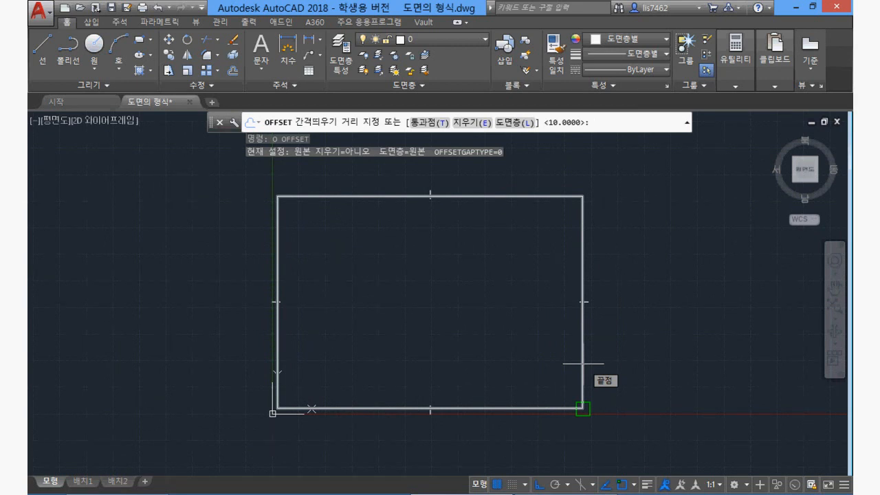
key(Return)
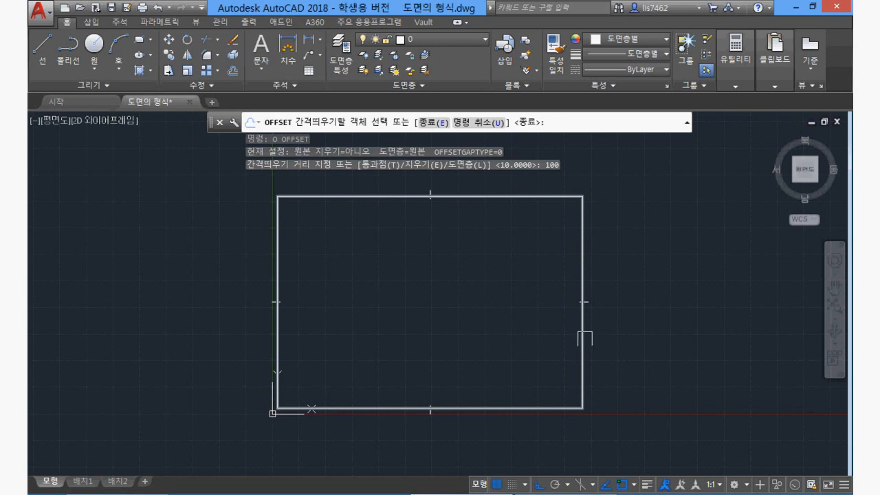
click(582, 338)
click(554, 376)
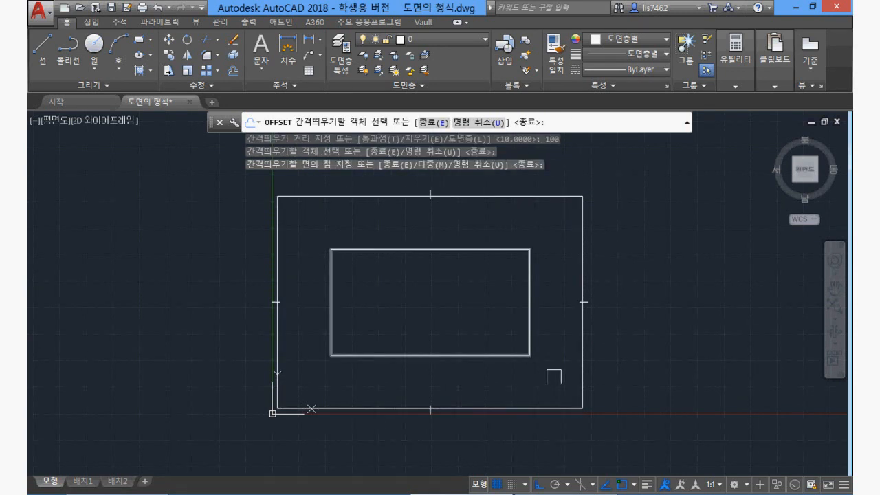
key(Return)
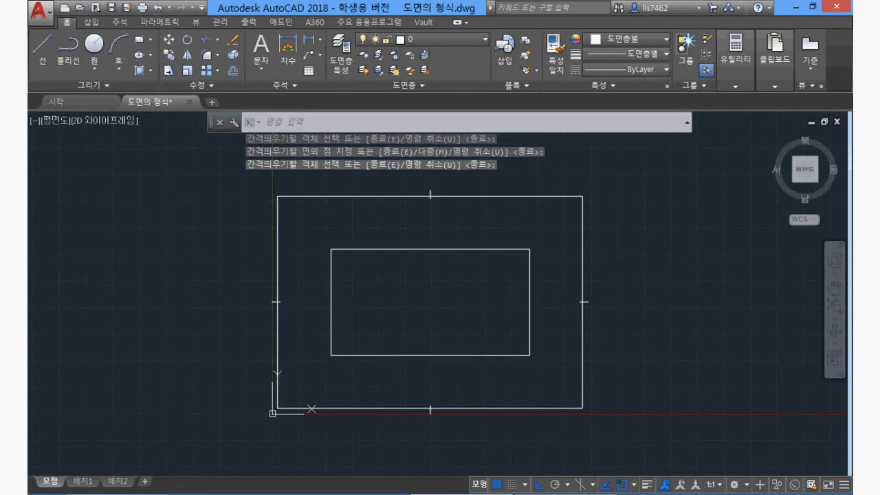
key(ctrl+z)
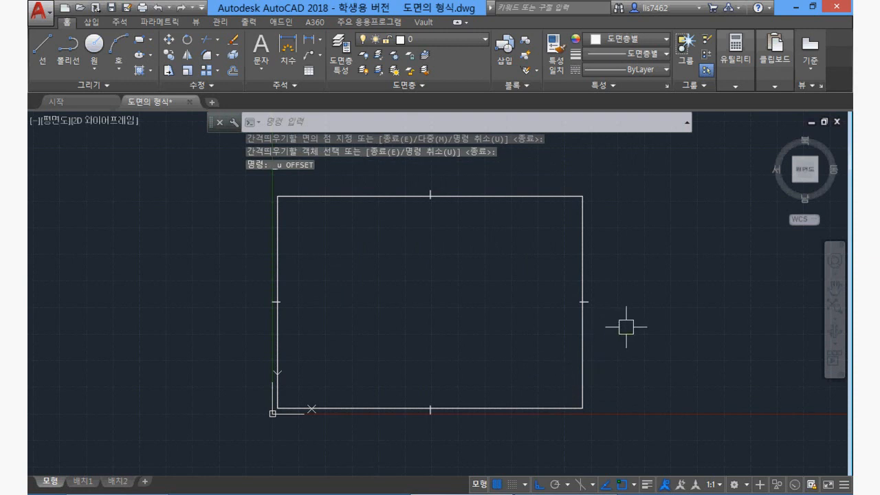
- Explode the border rectangle into separate lines
text(x)
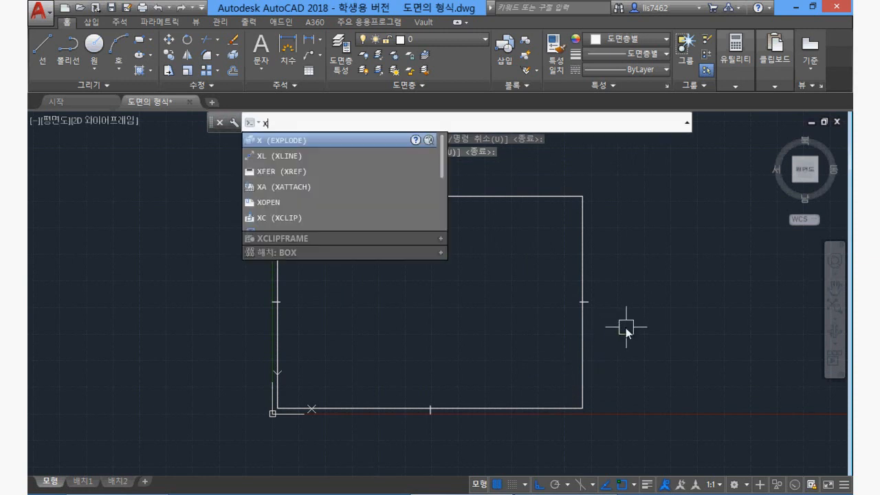
key(Return)
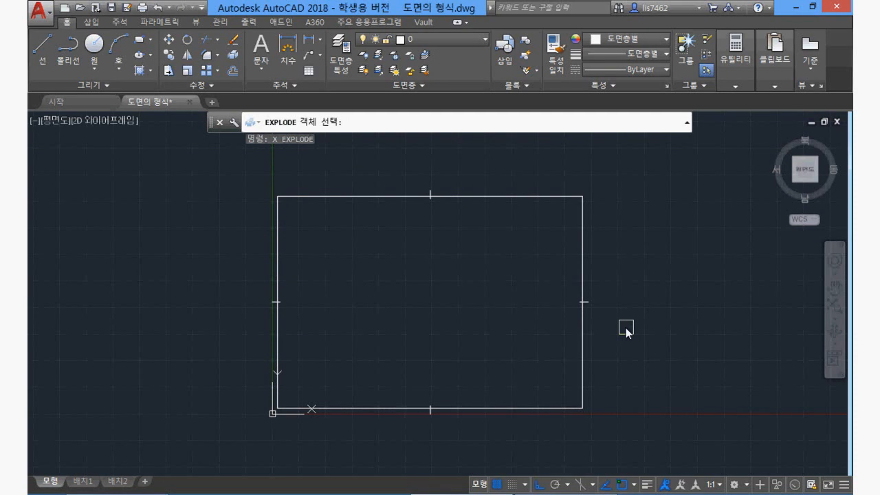
click(582, 274)
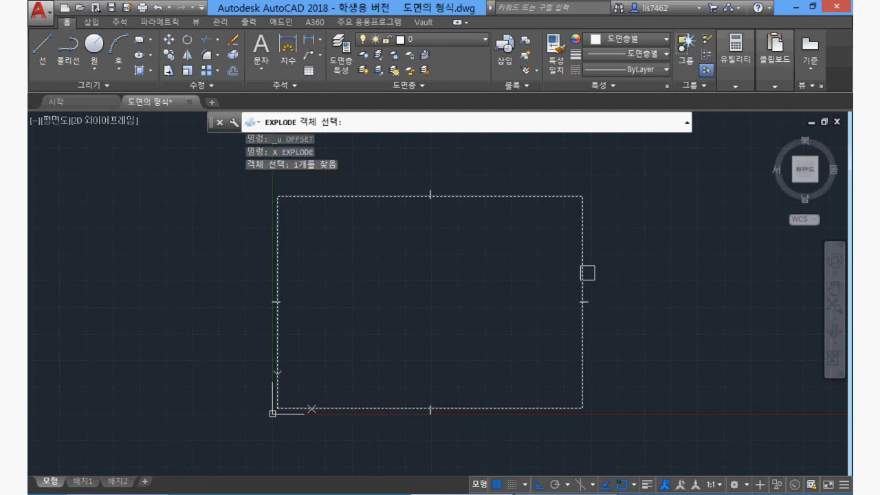
key(Return)
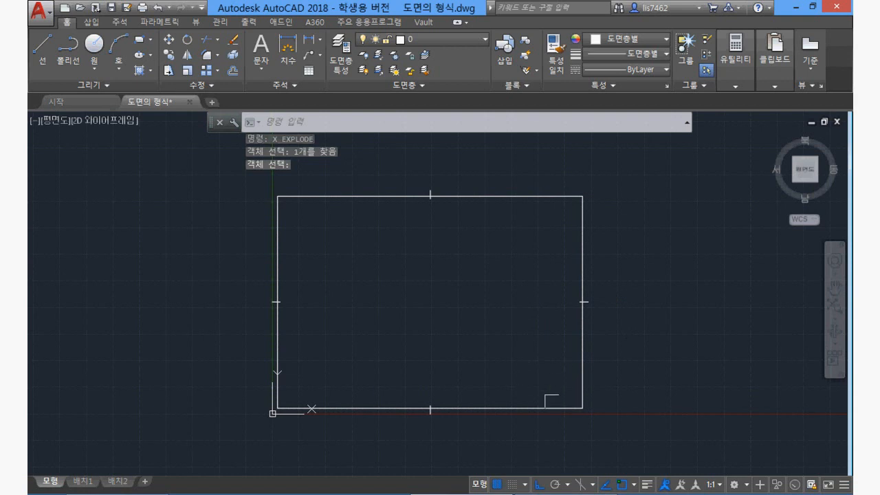
- Offset the border's right vertical line inward by 130 to form the left side of the title block
scroll(551, 405, up, 4)
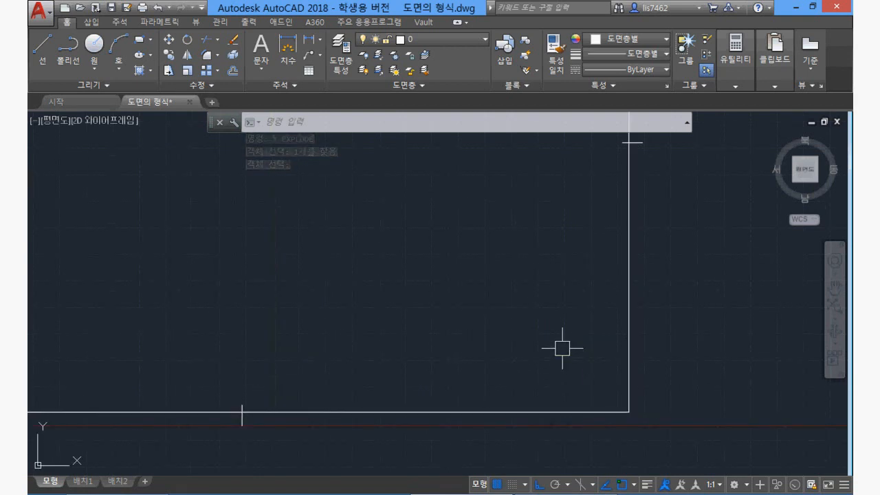
text(o)
key(Return)
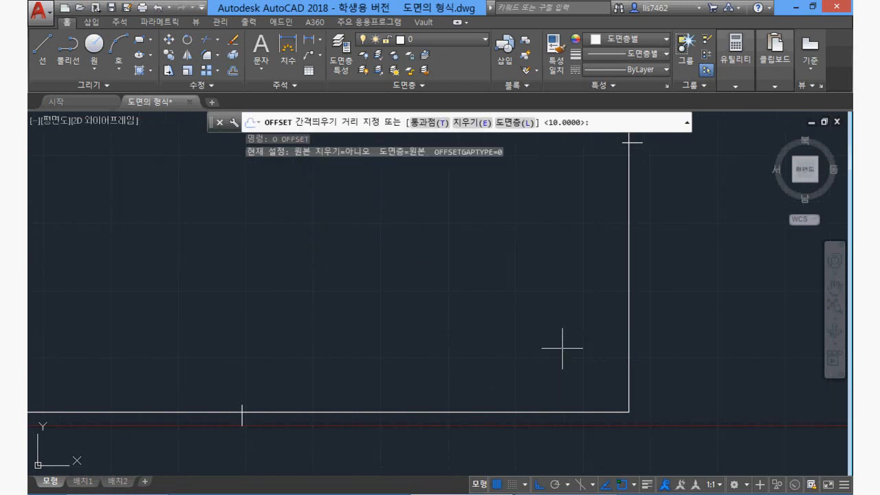
text(130)
key(Return)
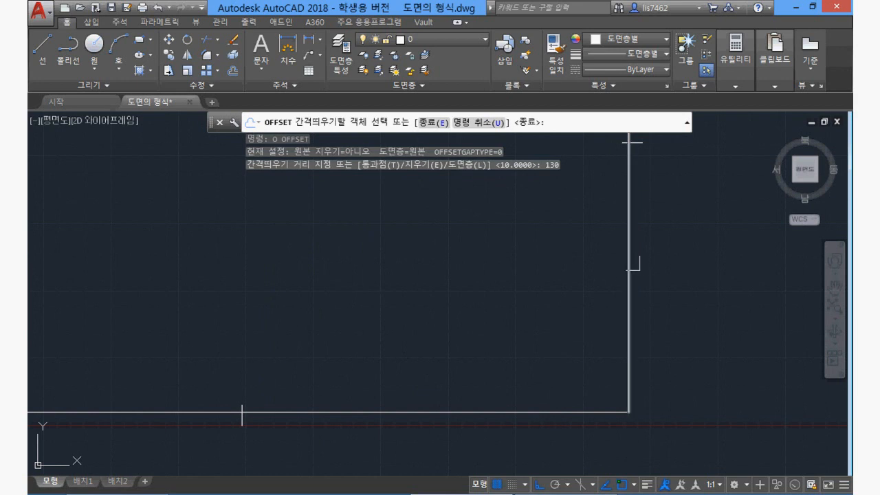
click(631, 264)
click(466, 310)
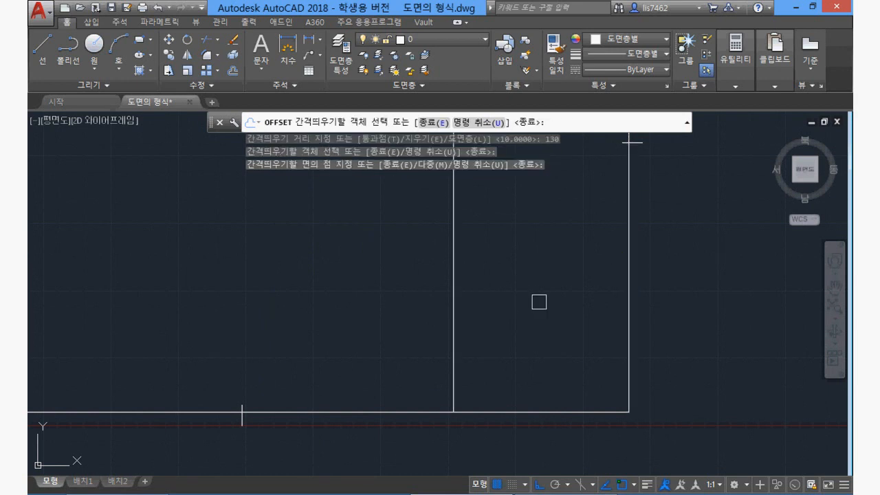
key(Return)
- Offset the border's bottom line upward by 15 to form the title block's lowest row
key(Return)
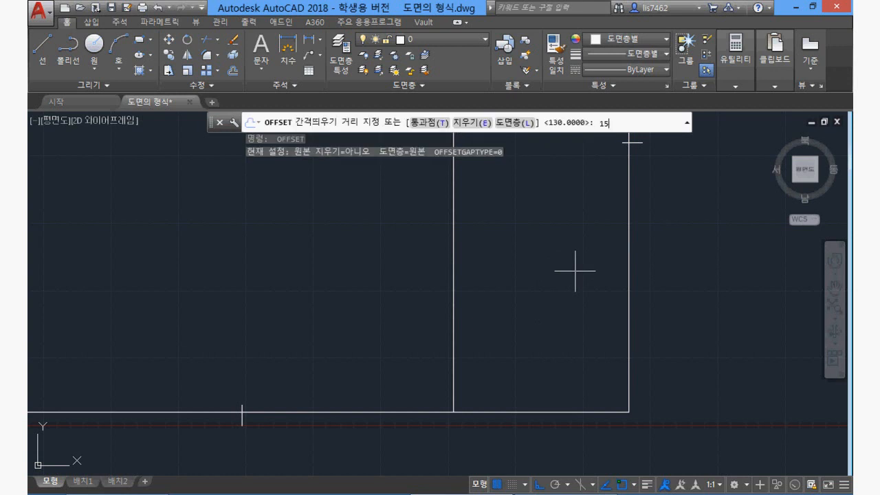
key(Return)
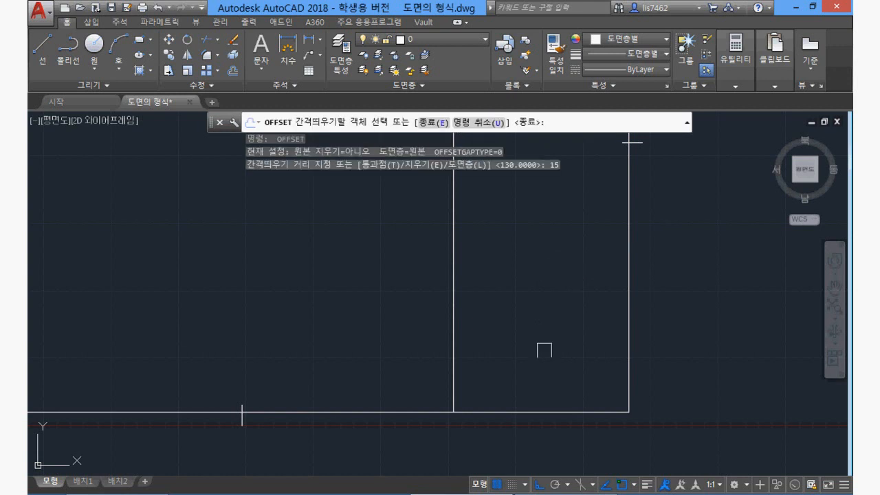
click(537, 409)
key(Return)
- Offset the title block's lowest row line upward by 8 five times in succession to form five more rows
key(Return)
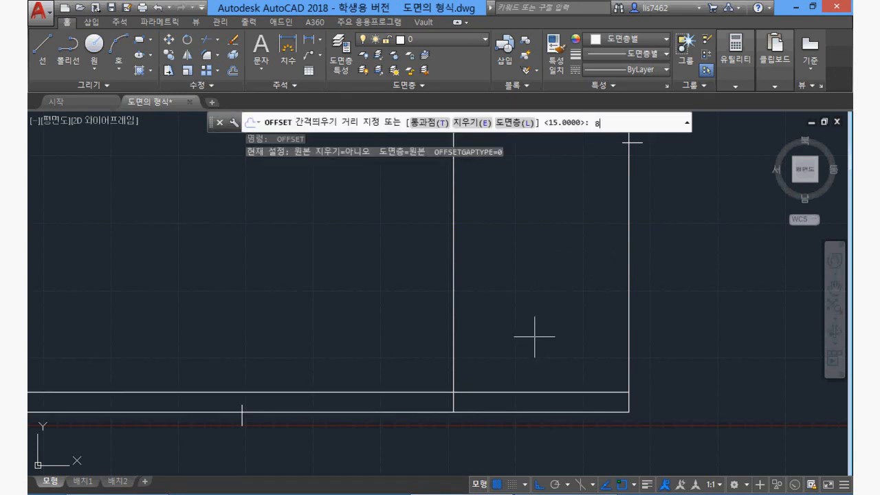
text(8)
key(Return)
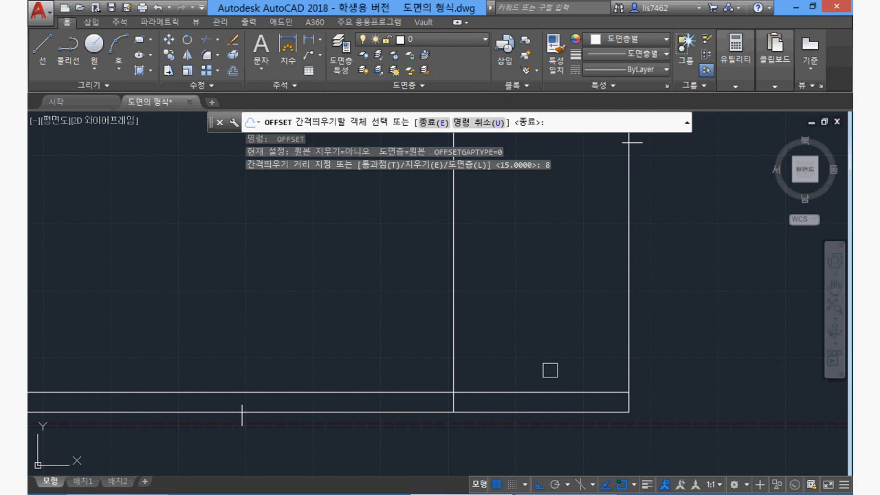
click(550, 392)
click(550, 369)
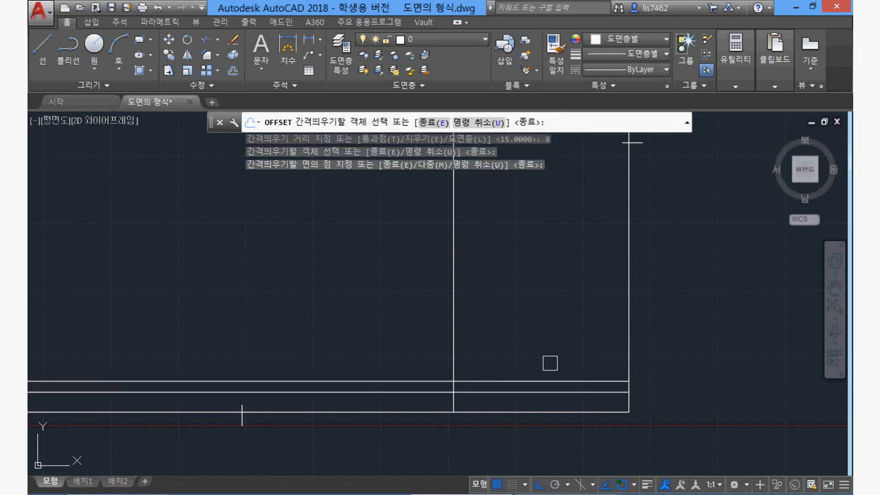
scroll(605, 396, up, 2)
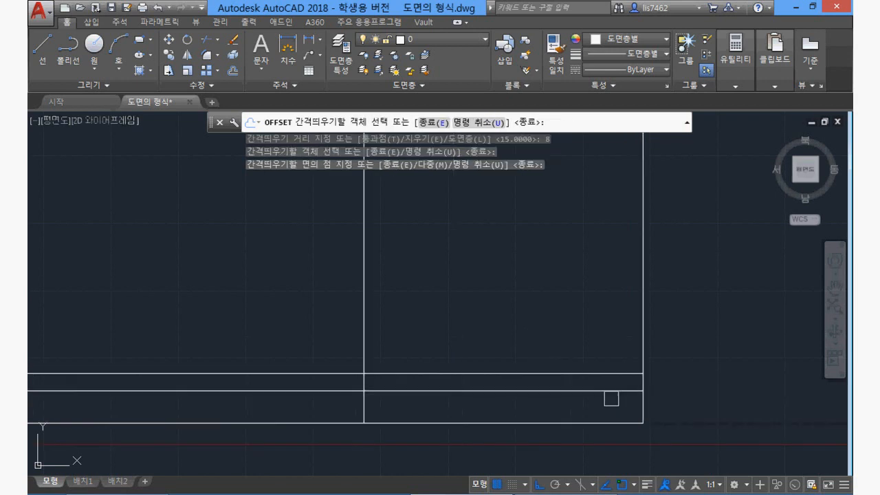
click(539, 373)
click(537, 348)
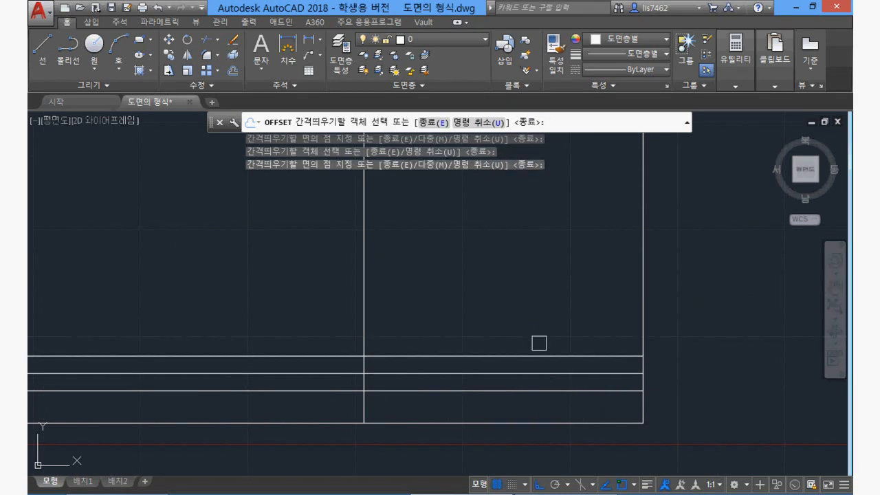
click(539, 356)
click(537, 328)
click(535, 339)
click(536, 318)
click(535, 322)
click(537, 314)
key(Escape)
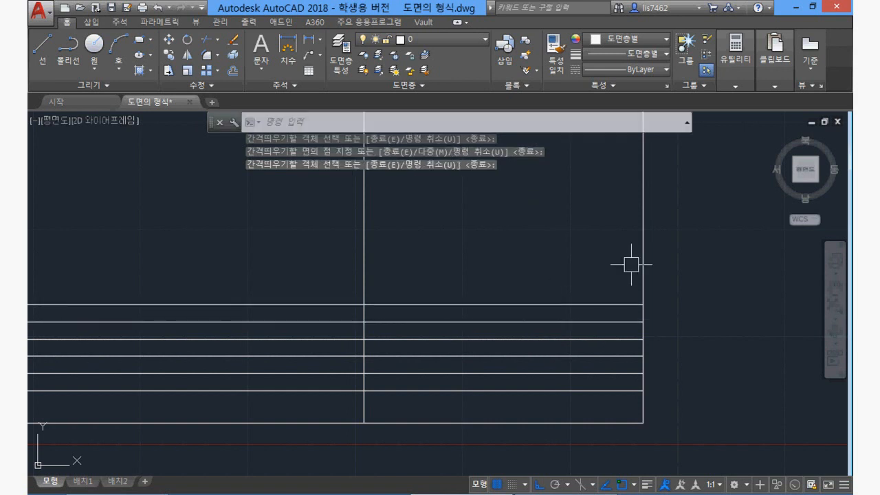
- Trim the title block's left side above the top row line and all row lines extending left of the block
text(tr)
key(Return)
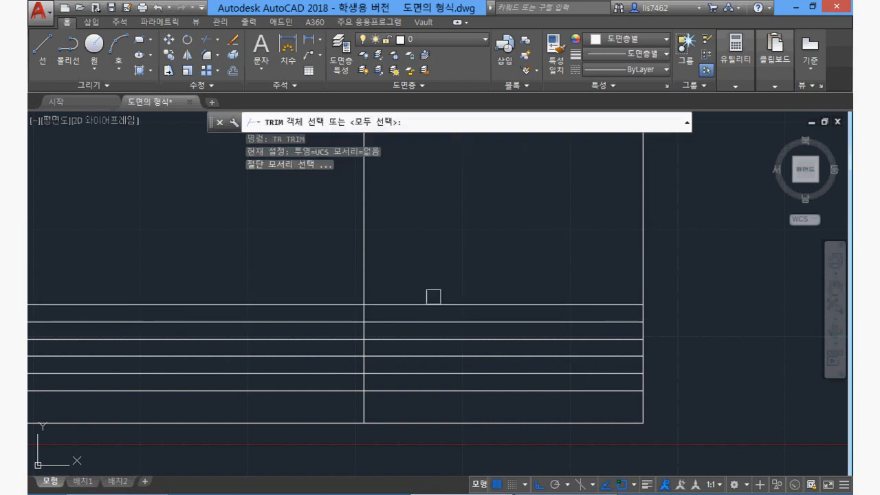
click(412, 303)
click(367, 287)
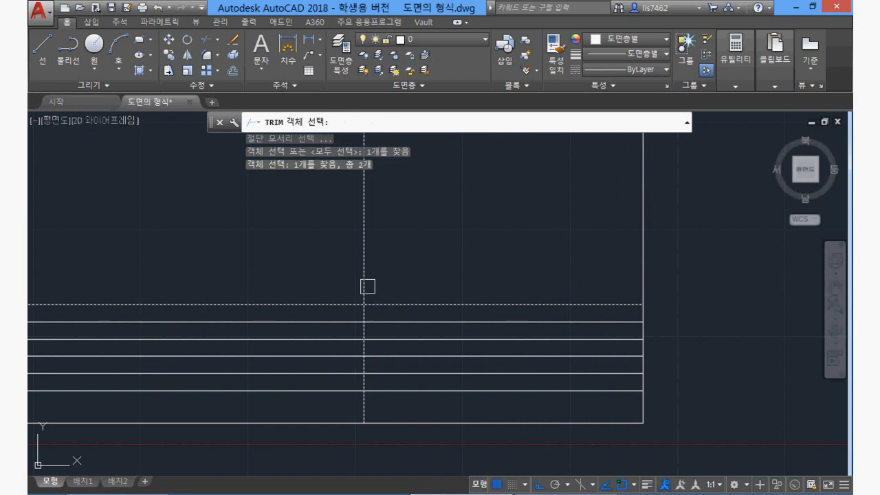
key(Return)
click(364, 286)
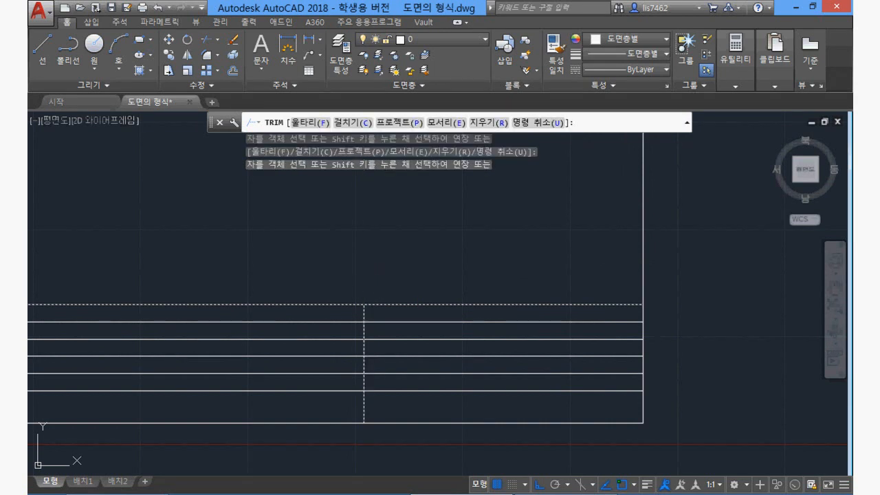
click(337, 406)
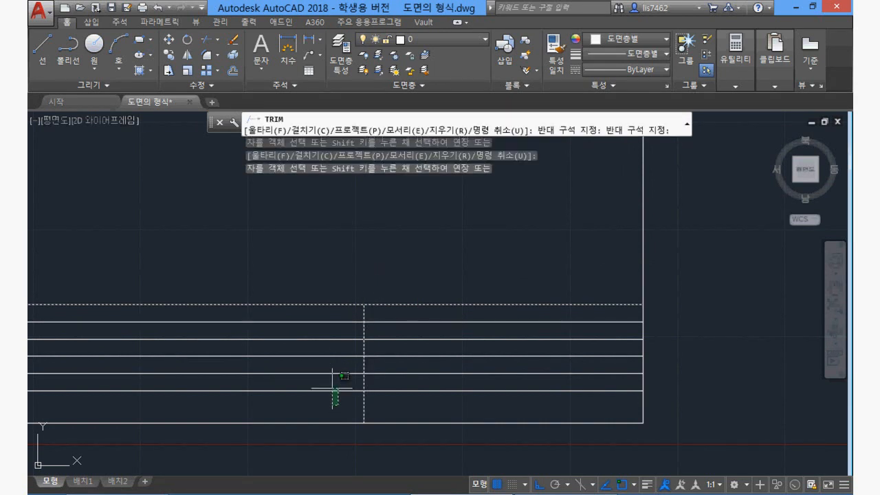
click(262, 280)
key(Return)
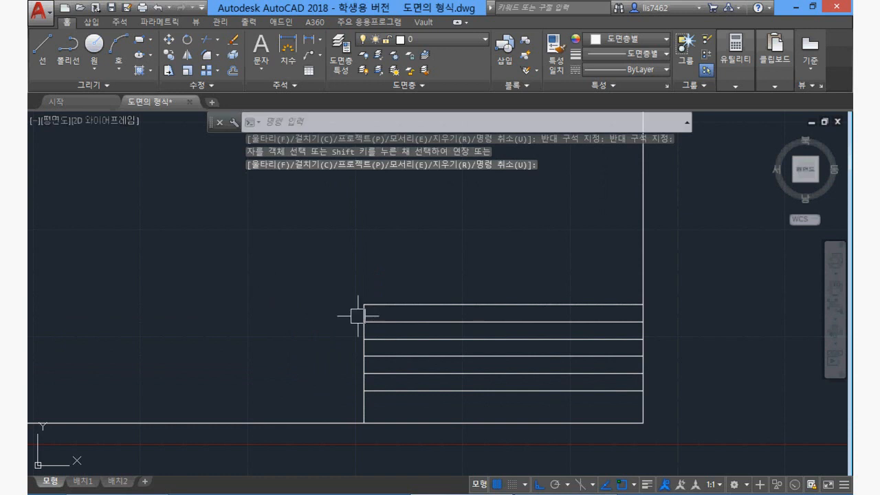
- Offset the title block's left and right sides inward by 35 to form two column lines
scroll(536, 422, up, 2)
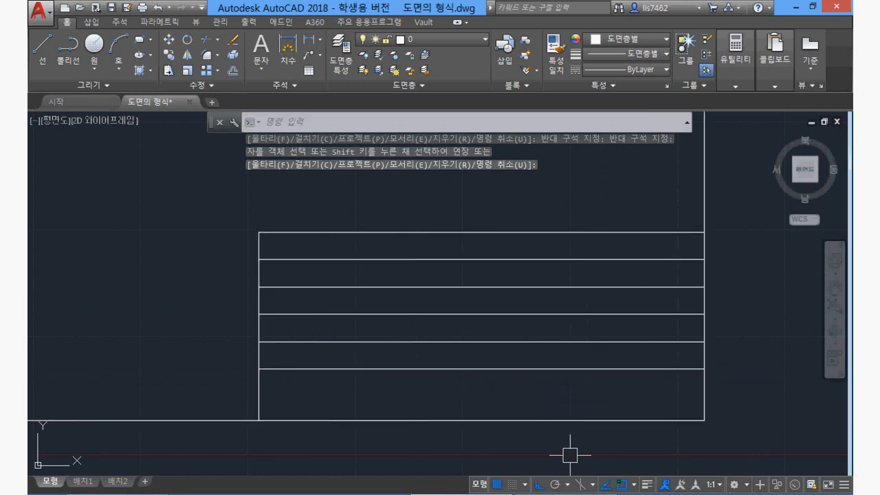
text(o)
key(Return)
text(35)
key(Return)
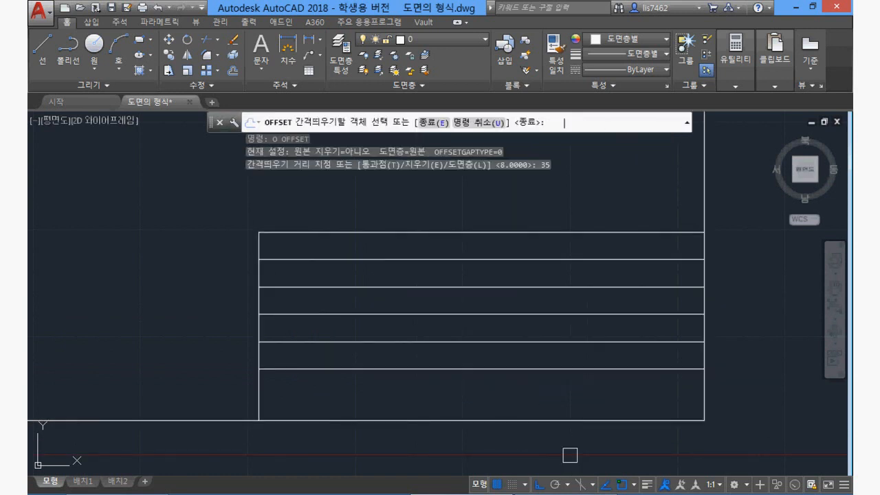
click(266, 385)
click(317, 385)
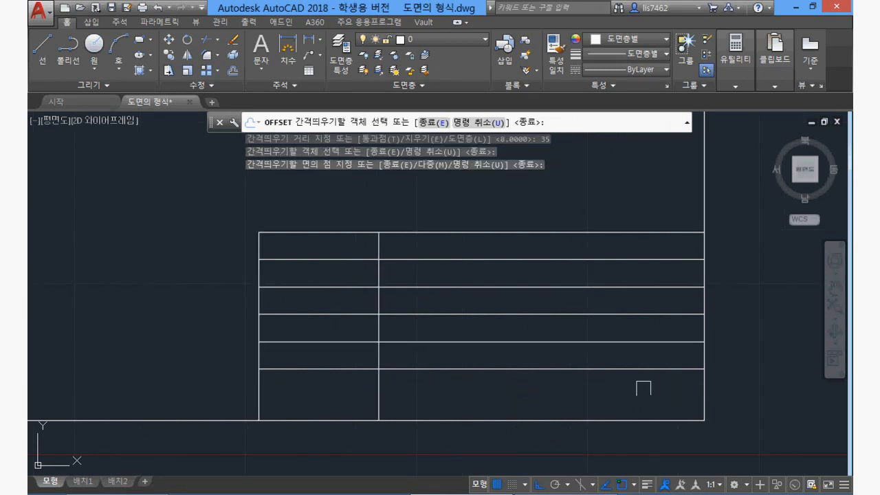
click(702, 388)
click(605, 388)
key(Return)
- Trim the right column line where it extends above the title block's top line
text(tr)
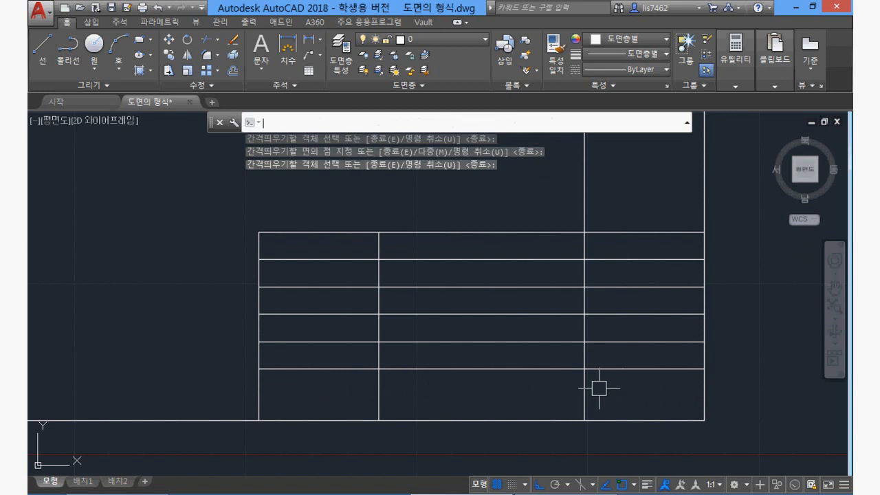
key(Return)
click(602, 232)
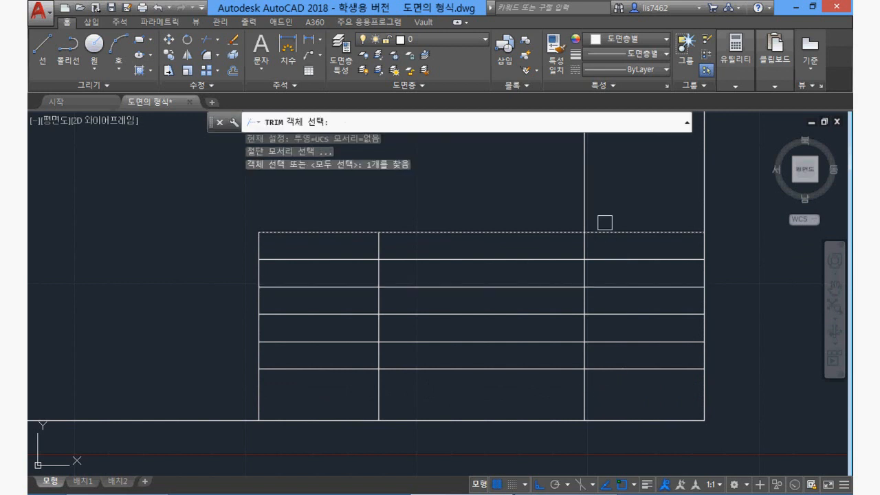
key(Return)
click(584, 222)
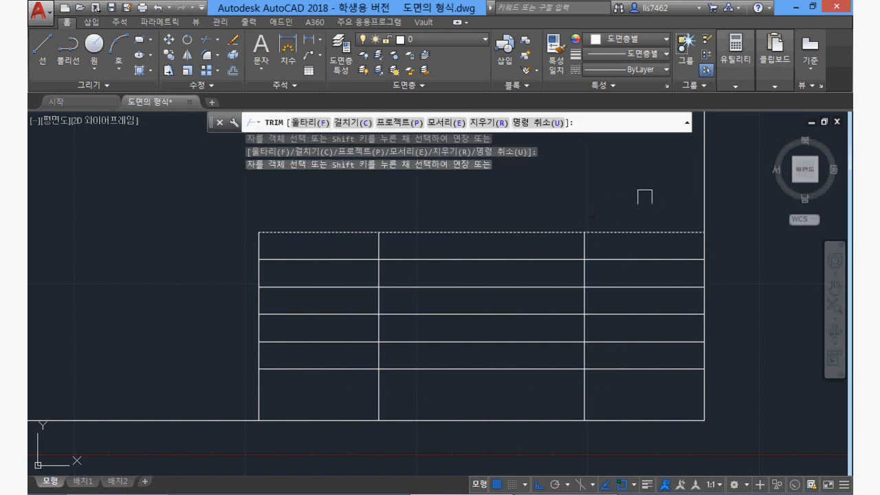
key(Return)
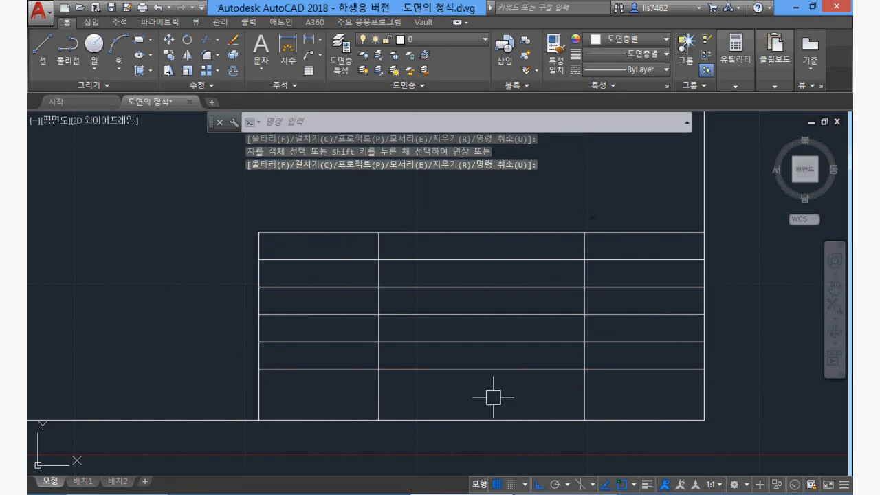
- Offset the title block's left side rightward and the right column line leftward by 15 each
text(o)
key(Return)
text(15)
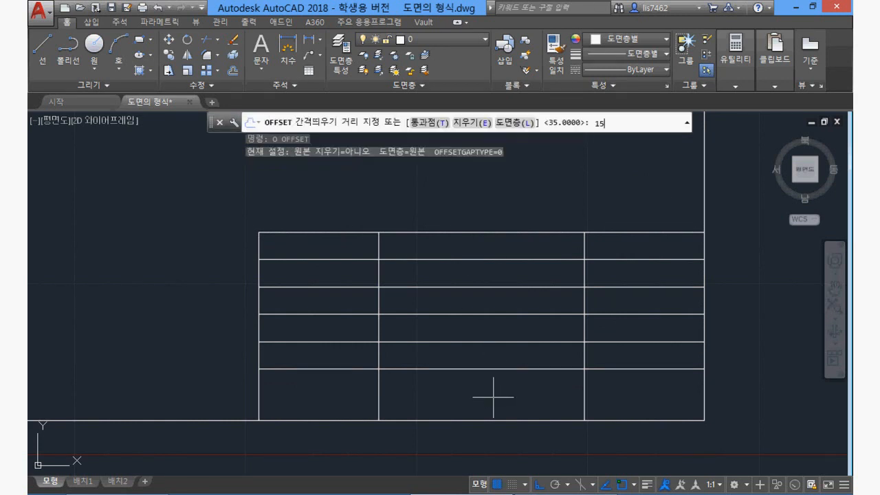
key(Return)
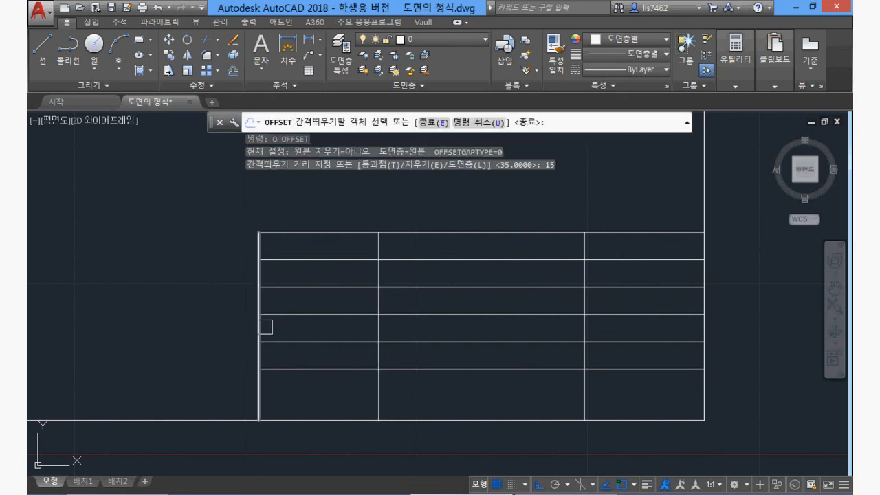
click(259, 327)
click(283, 328)
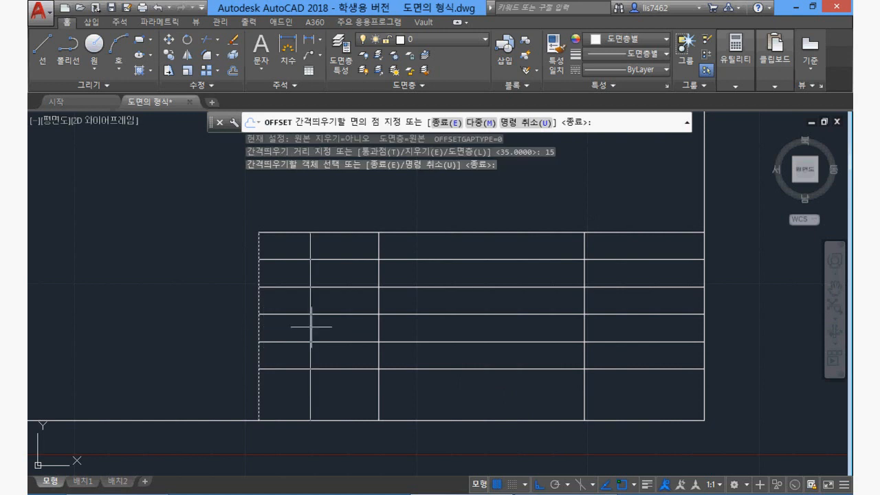
click(584, 327)
click(517, 328)
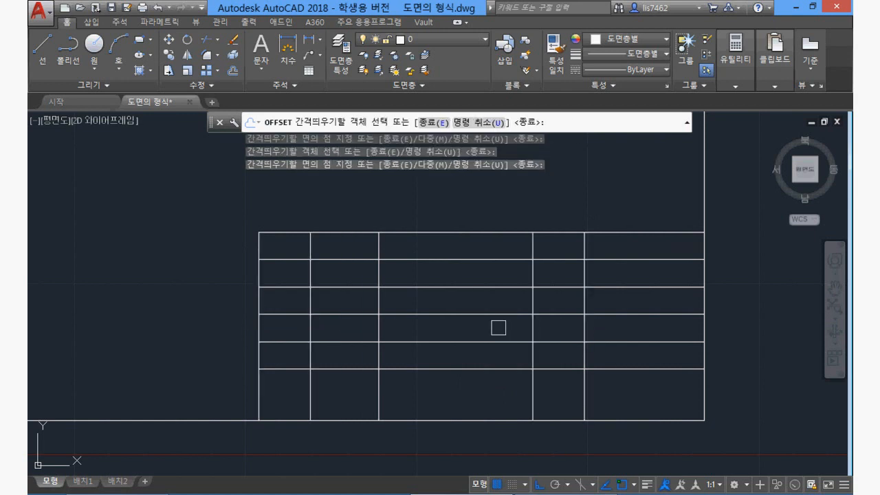
key(Return)
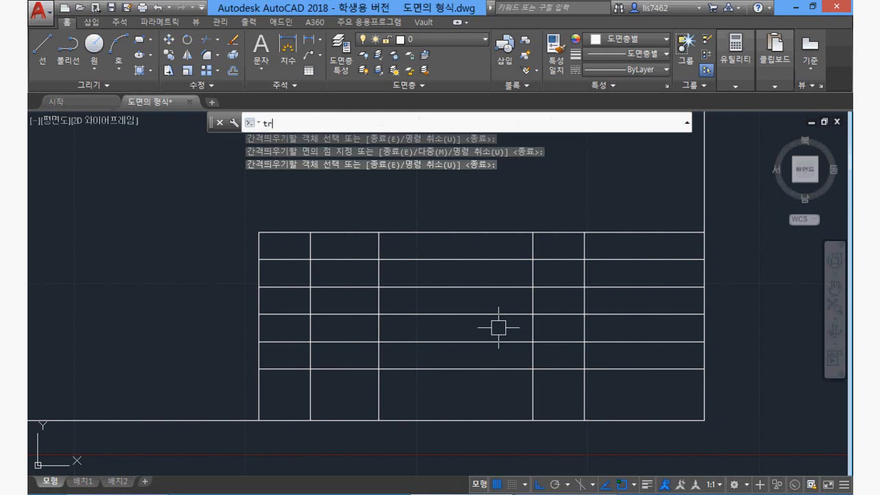
- Using the bottom row's upper line as cutting edge, trim the first inner column line below it and the second one above it
text(tr)
key(Return)
click(478, 368)
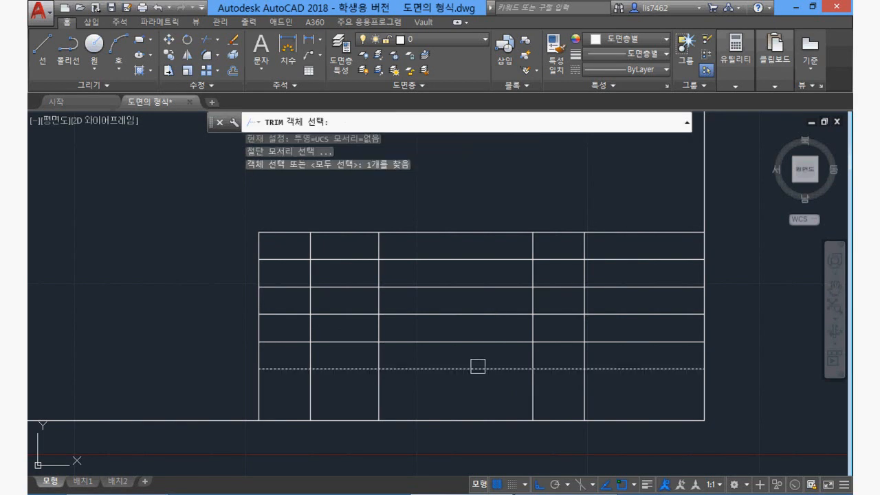
key(Return)
click(310, 393)
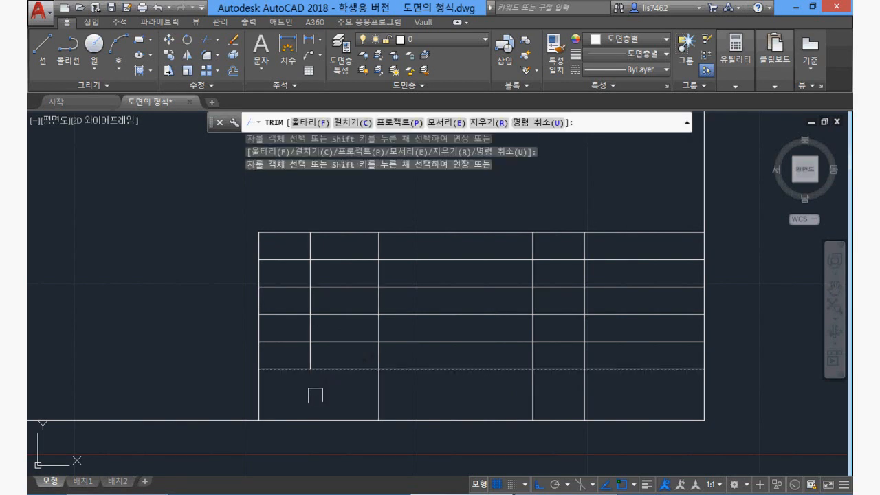
click(379, 359)
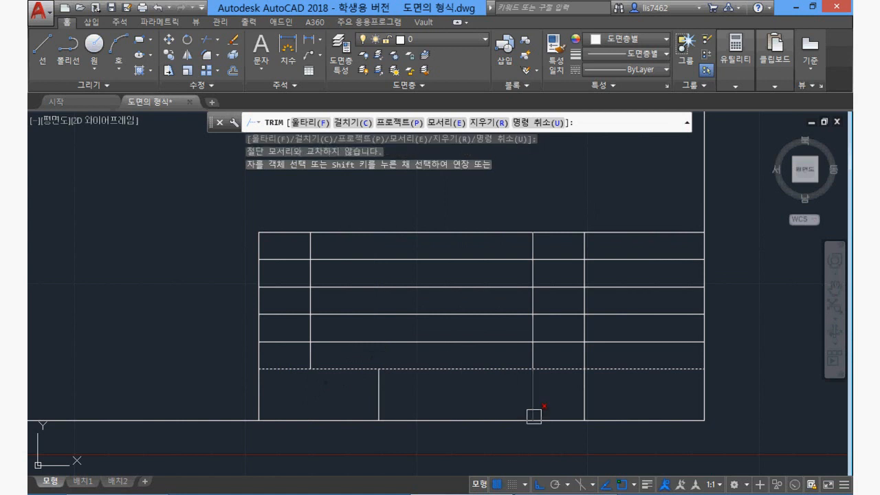
key(Return)
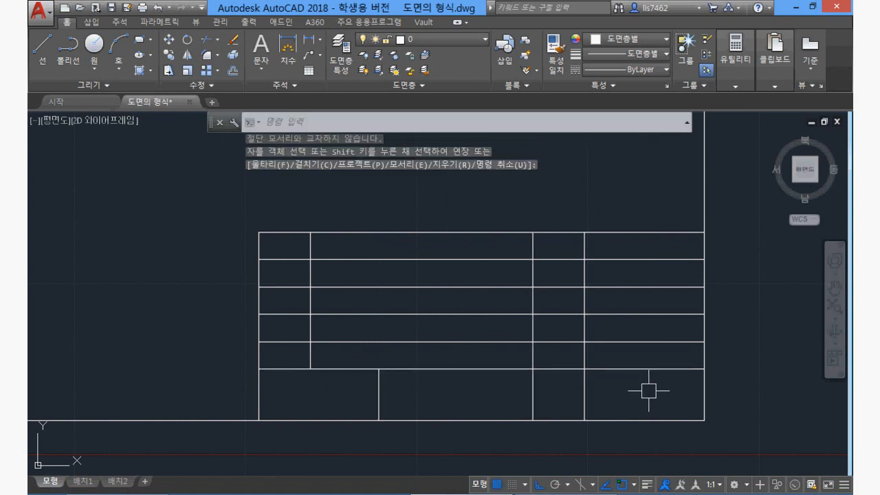
- Offset the column line 15 left of the right column line a further 20 leftward
text(o)
key(Return)
text(20)
key(Return)
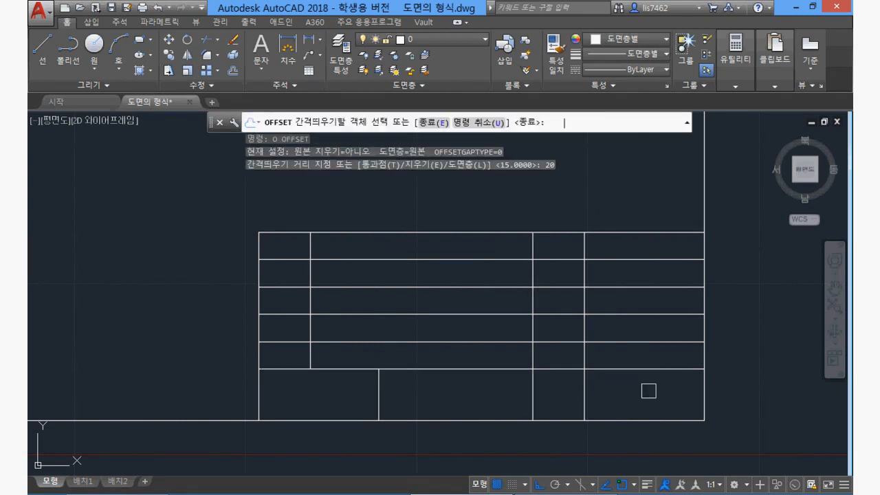
click(531, 328)
click(473, 335)
key(Return)
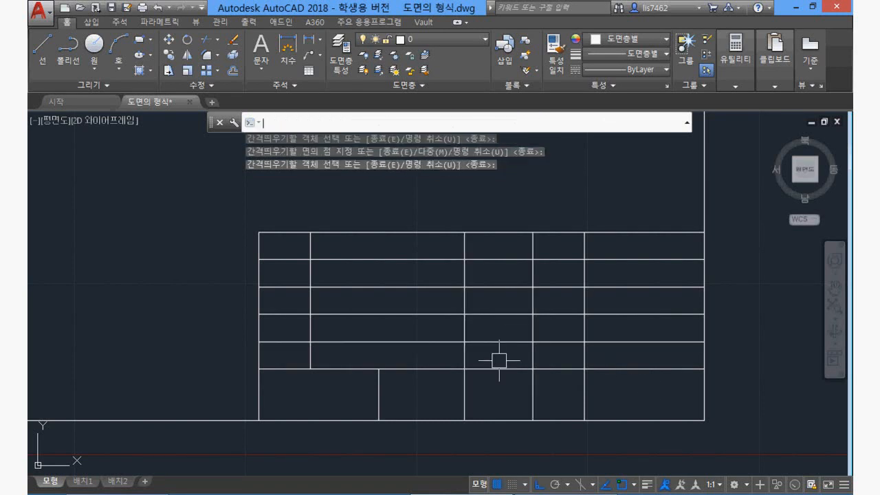
- Trim the new column line out of the title block's bottom row
text(tr)
key(Return)
click(493, 370)
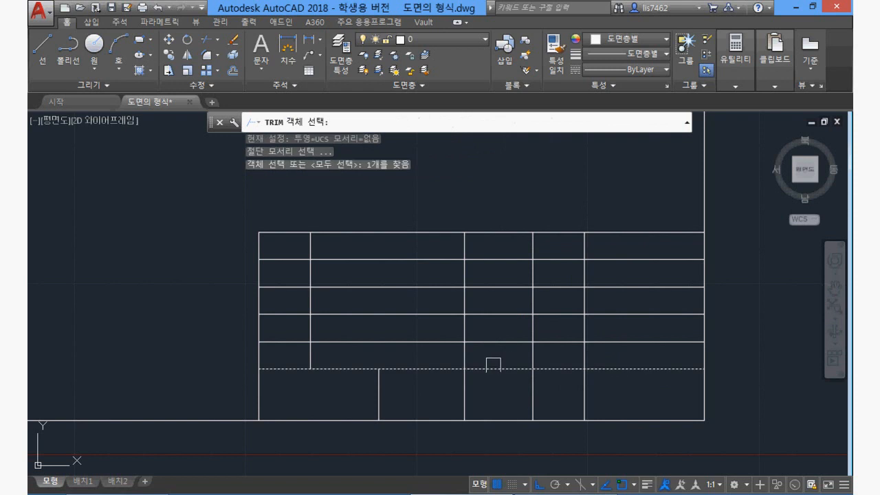
key(Return)
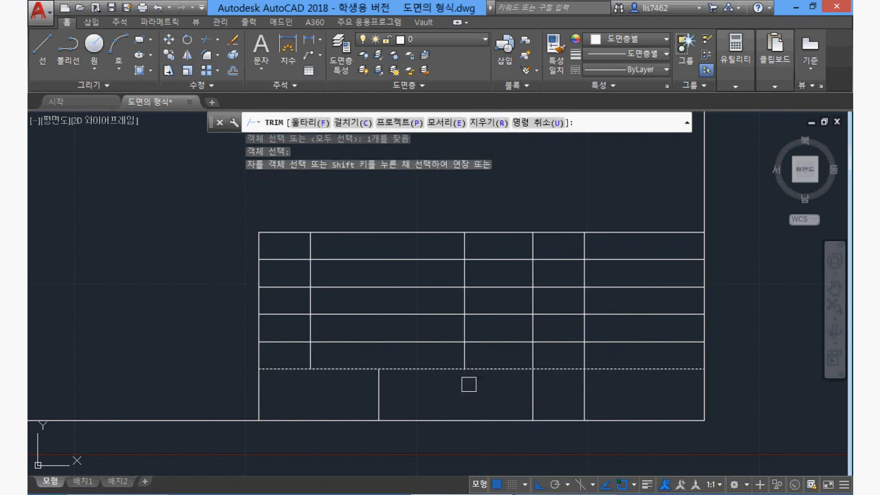
click(466, 385)
key(Return)
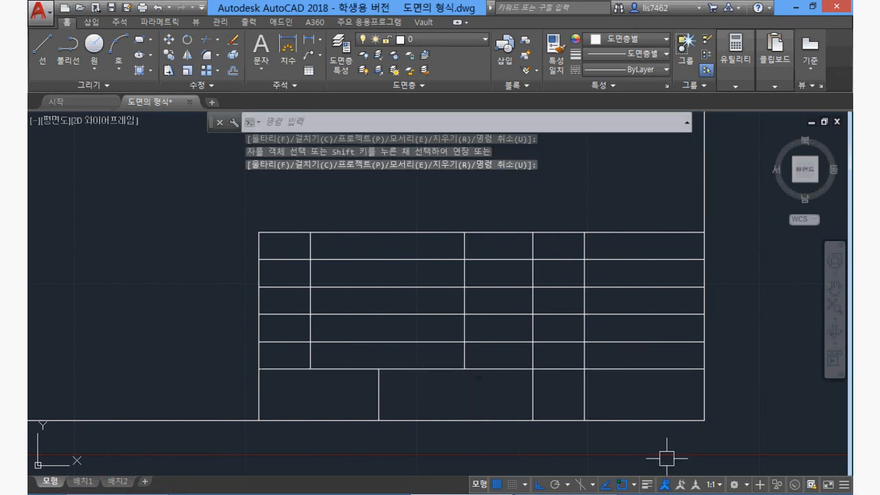
- Offset the bottom row's upper line downward by 7.5 to split the row in half
text(o)
key(Return)
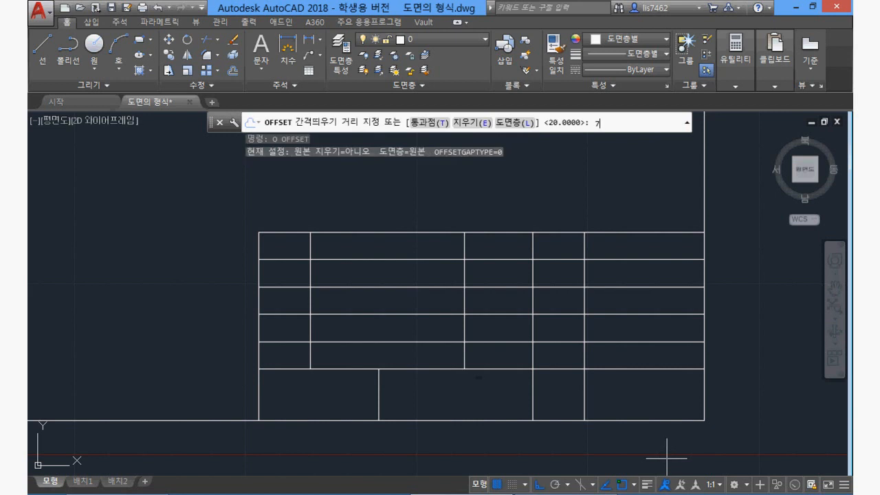
key(Return)
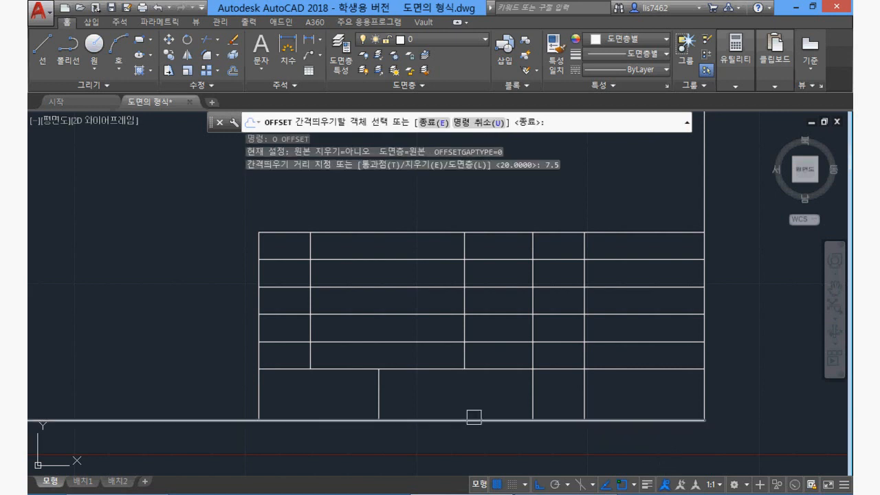
click(490, 369)
click(494, 398)
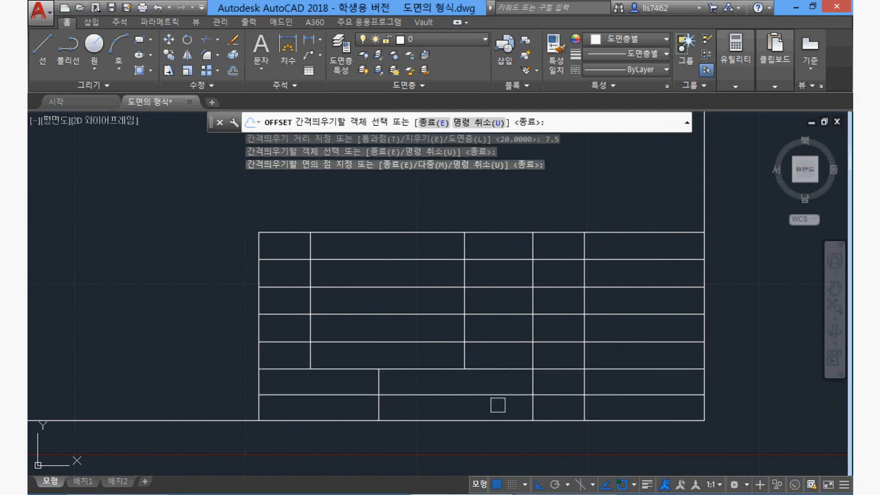
- Trim away the bottom row's halving line to the left of the title block's second inner column line from the right
text(tr)
key(Return)
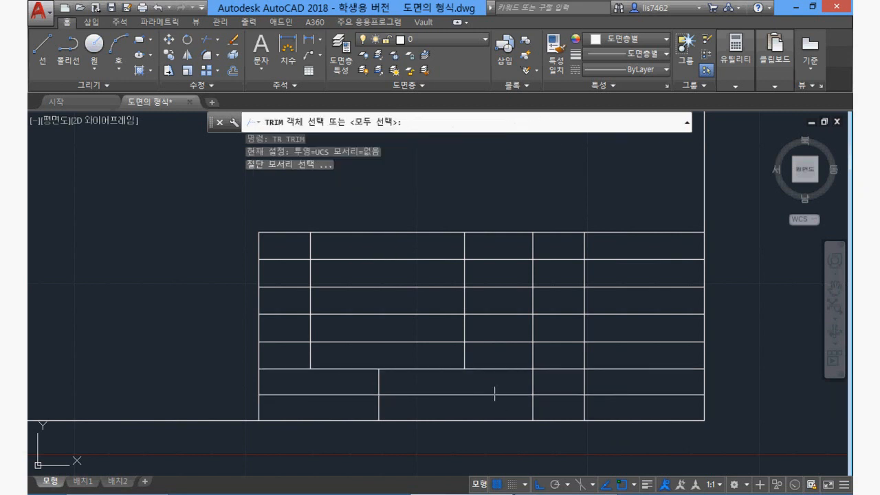
click(530, 380)
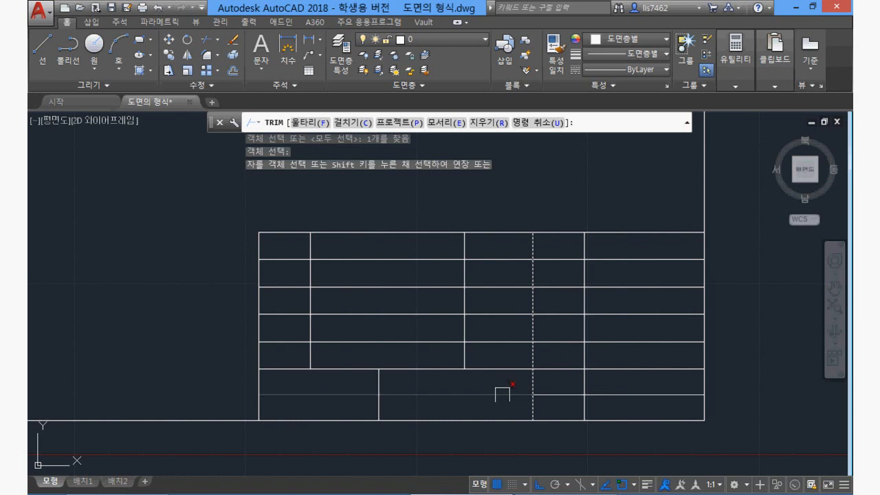
click(501, 395)
key(Return)
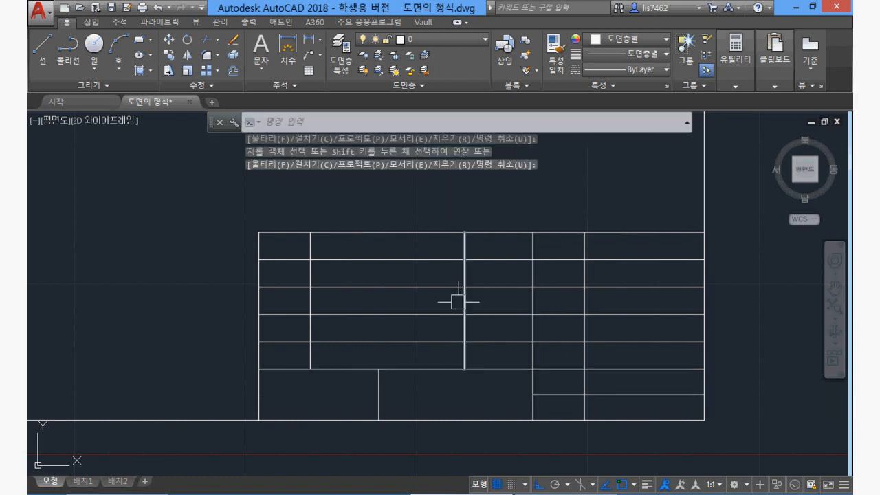
- Offset the left border line inward by 20, then offset the resulting line another 20 in the same direction
scroll(450, 315, down, 4)
middle_drag(353, 316, 393, 353)
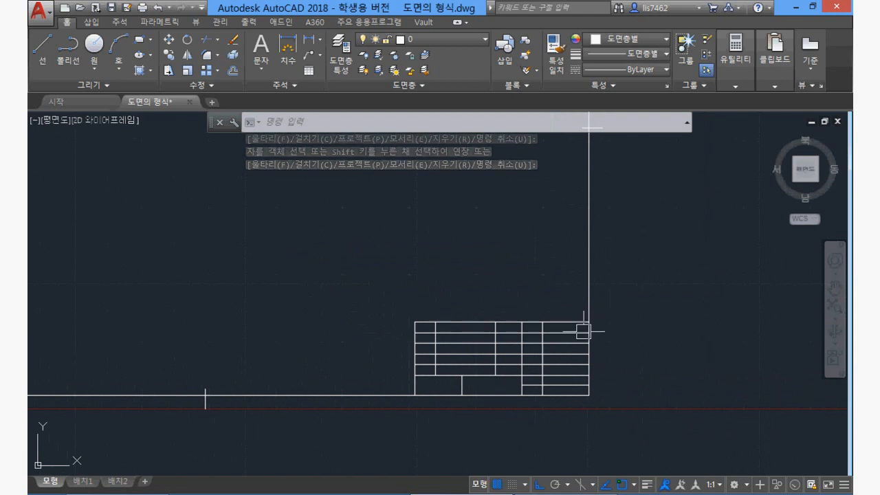
scroll(386, 314, down, 2)
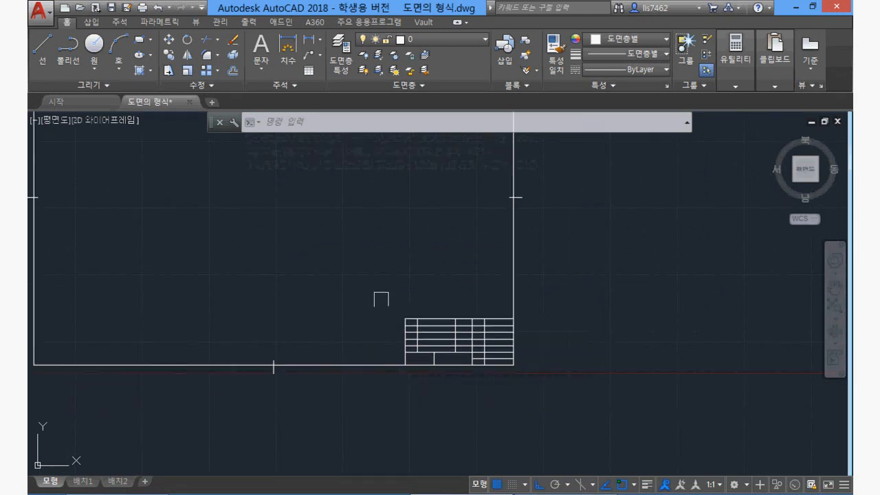
middle_drag(393, 304, 525, 414)
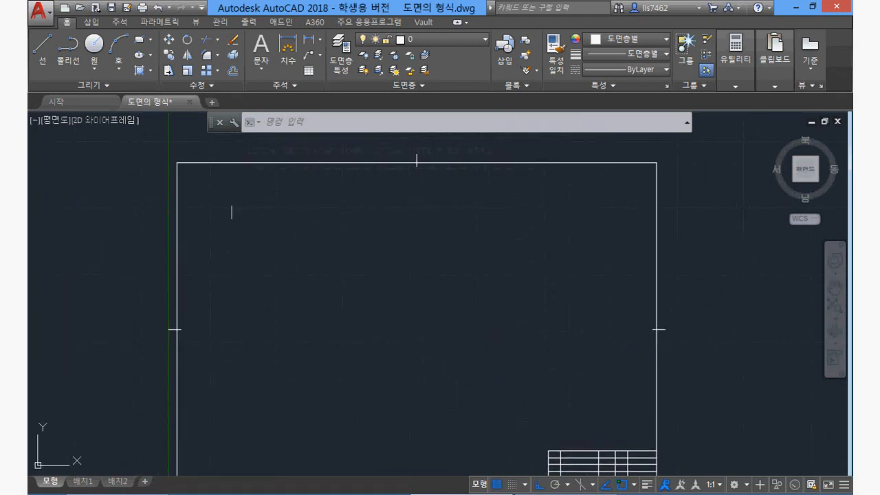
scroll(220, 186, up, 2)
middle_drag(223, 186, 222, 211)
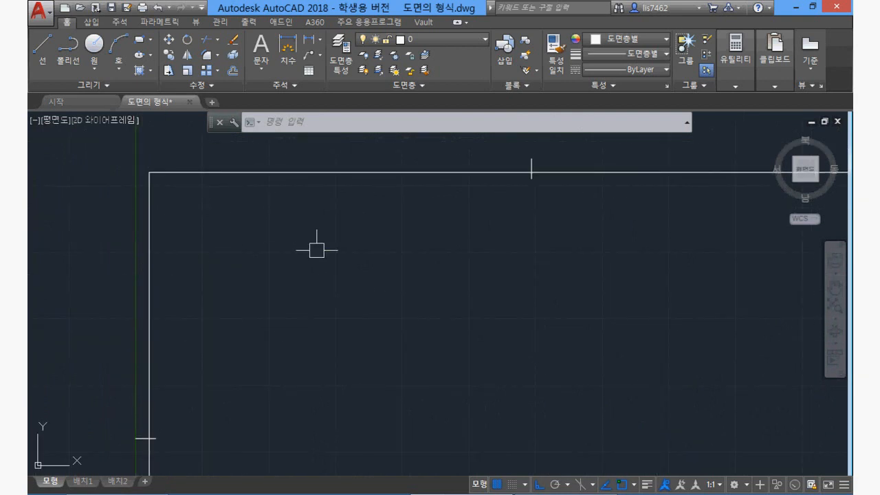
text(o)
key(Return)
text(20)
key(Return)
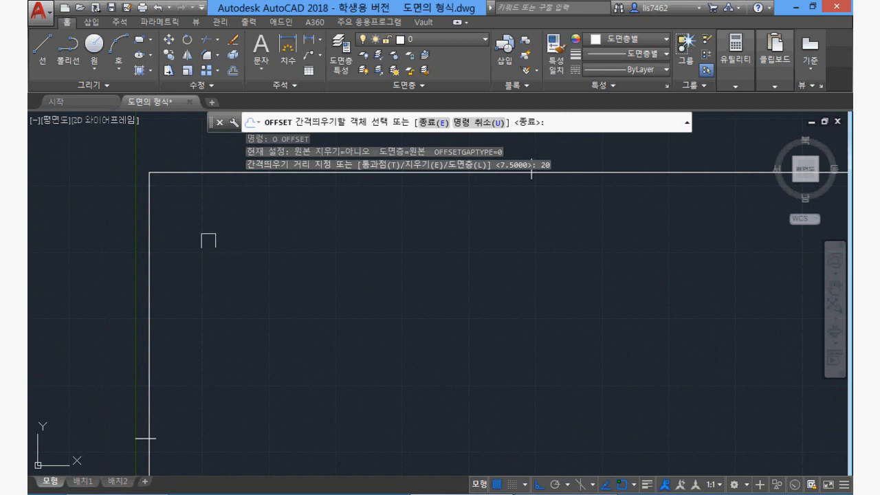
click(150, 218)
click(190, 221)
click(175, 216)
click(239, 222)
key(Return)
- Offset the innermost of the new vertical lines a further 60 to the right
key(Return)
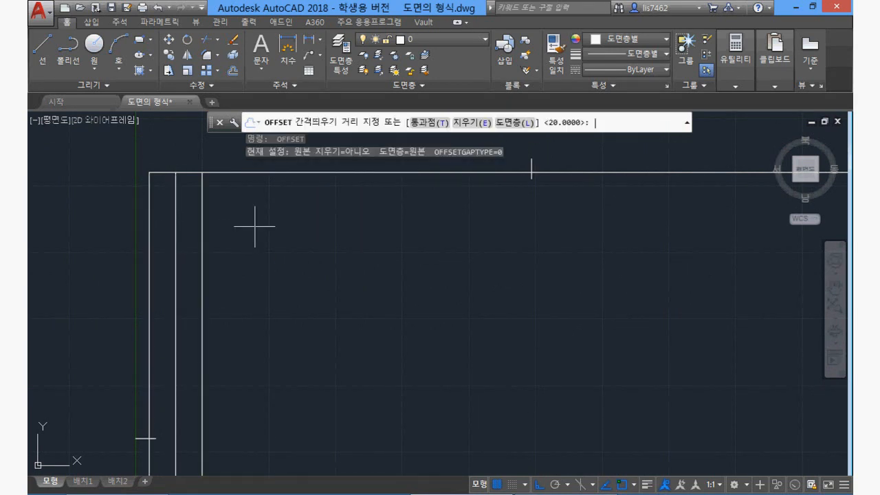
text(60)
key(Return)
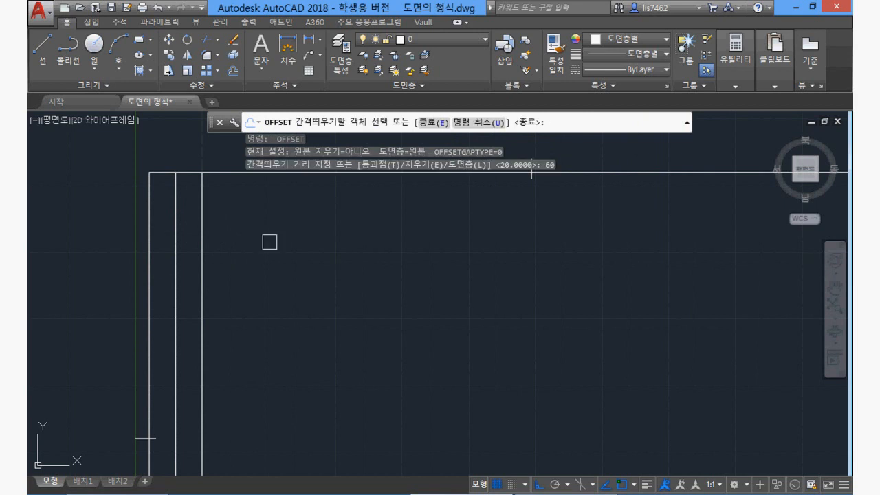
click(202, 211)
click(334, 211)
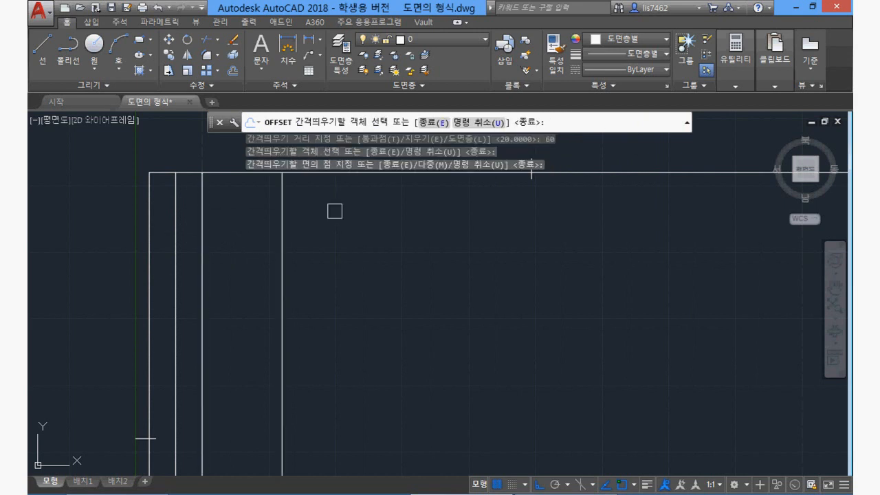
key(Return)
- Offset the top border line downward by 8 three times in succession to form three rows
key(Return)
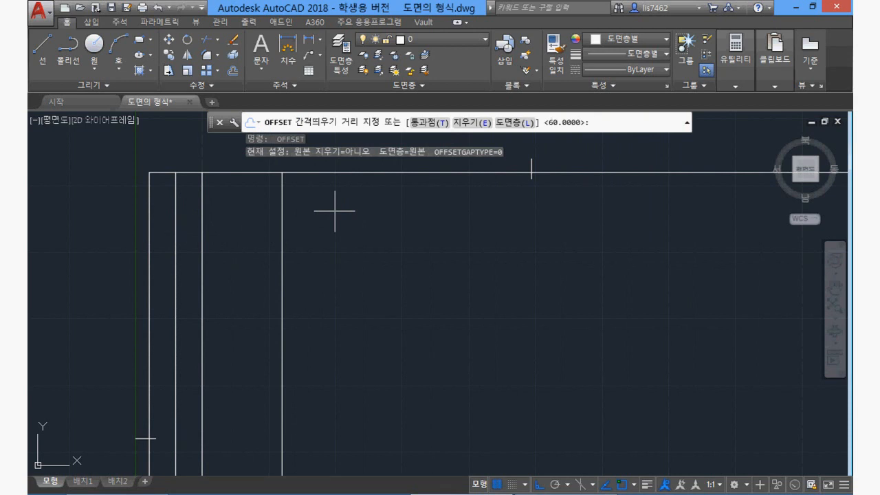
text(8)
key(Return)
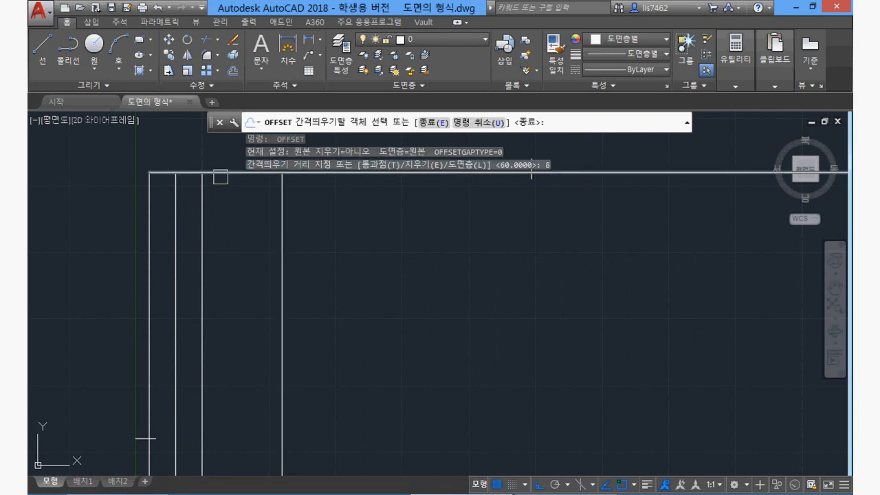
click(218, 172)
click(234, 215)
click(234, 183)
click(241, 229)
click(241, 193)
click(248, 225)
key(Return)
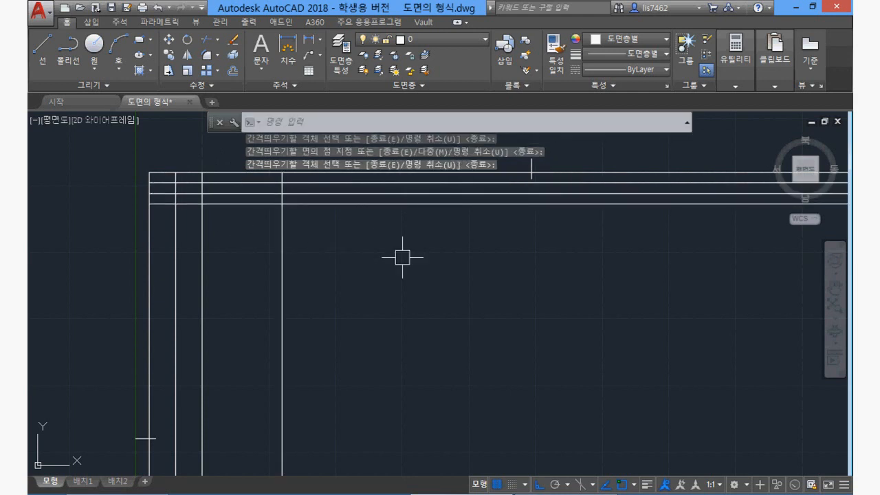
- Using the six new lines as cutting edges, trim the horizontals right of the last vertical line and the verticals below the lowest row
text(tr)
key(Return)
click(310, 225)
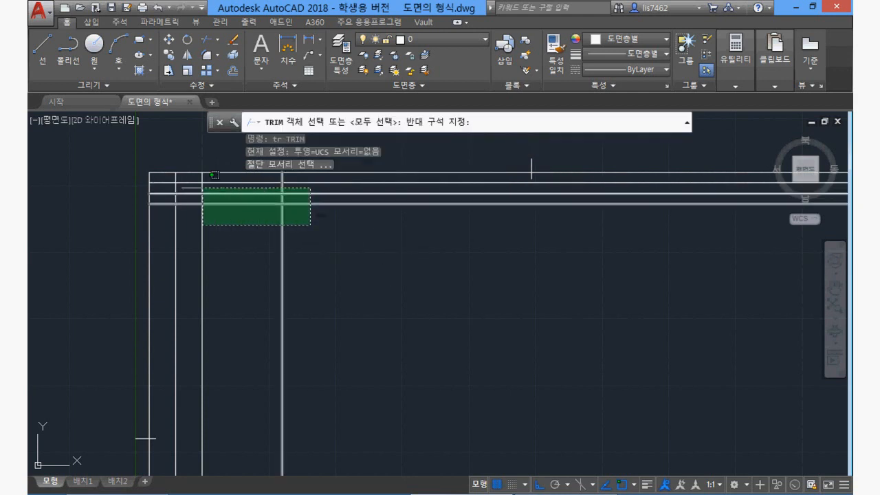
click(167, 179)
key(Return)
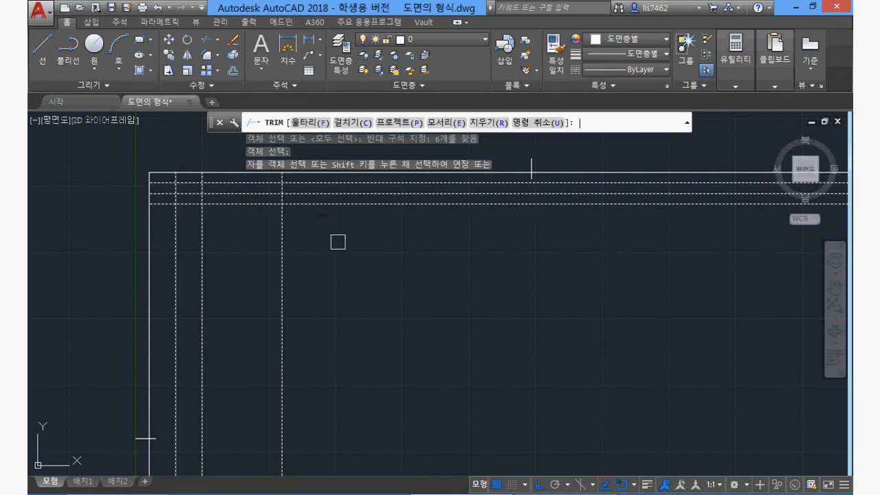
click(329, 220)
click(300, 179)
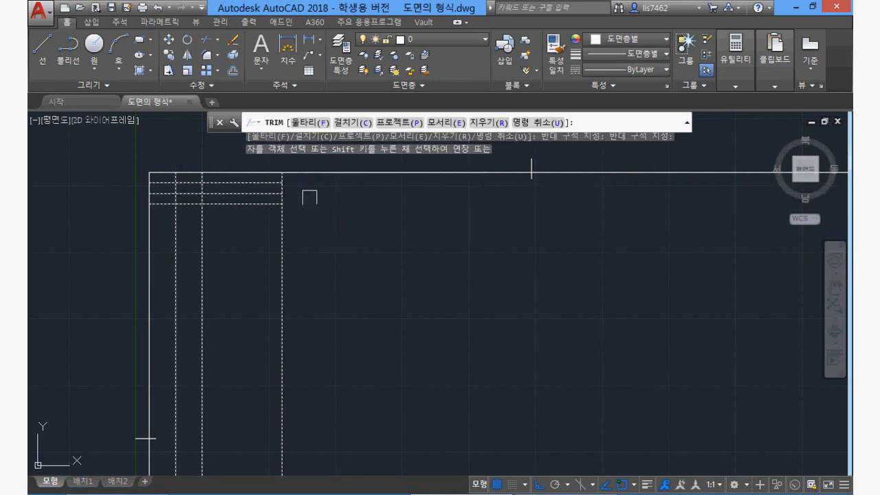
click(307, 237)
click(172, 230)
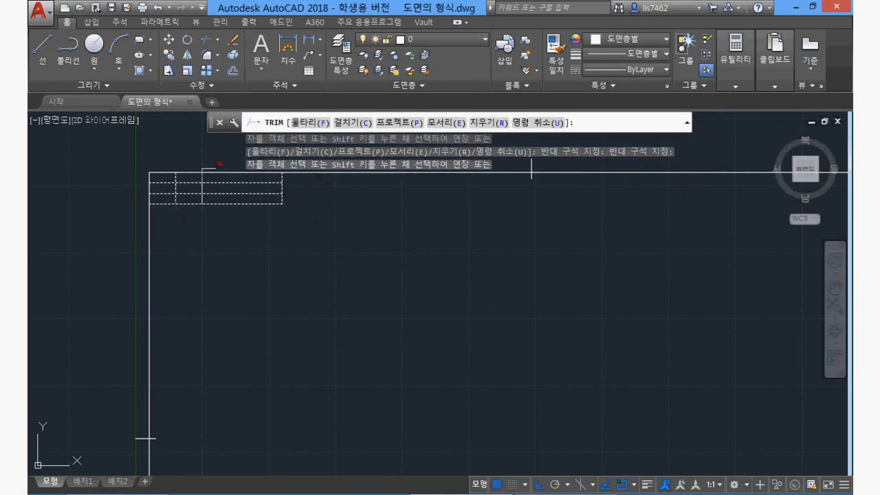
- Trim the lower two rows out of the corner table's wide third column, keeping only its top row
scroll(188, 186, up, 4)
middle_drag(311, 242, 350, 302)
click(493, 323)
click(451, 286)
click(485, 292)
click(405, 259)
key(Return)
scroll(398, 305, down, 2)
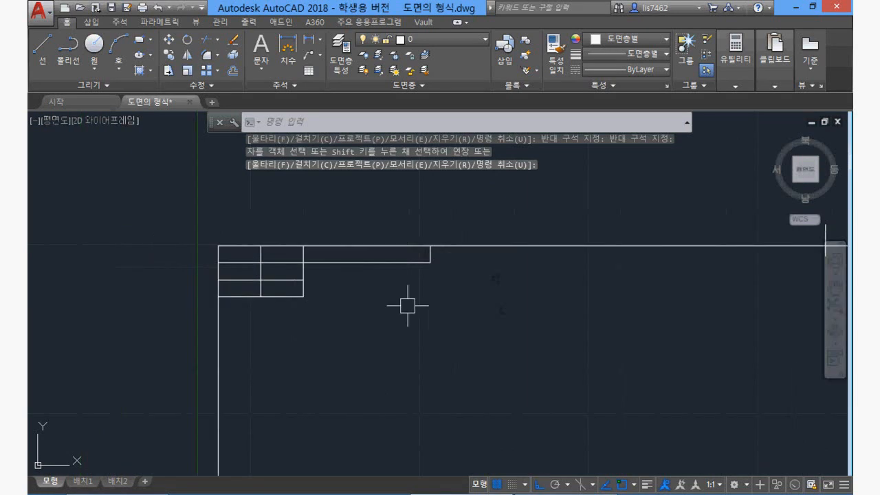
- Start a polyline in the title block that crosses the bottom row's leftmost cell and the two small half-height cells diagonally
scroll(481, 327, down, 3)
mouse_move(544, 328)
middle_down()
mouse_move(353, 255)
mouse_move(335, 228)
middle_up()
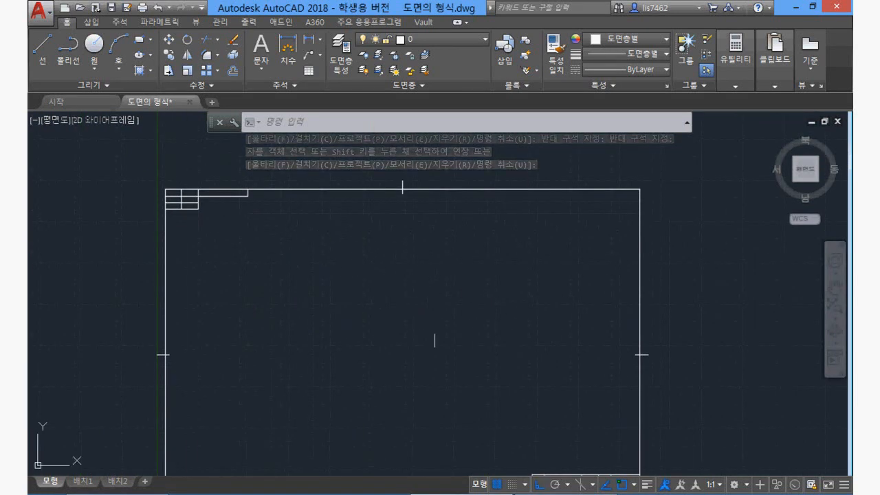
scroll(507, 357, up, 2)
mouse_move(506, 357)
middle_down()
mouse_move(385, 199)
mouse_move(389, 216)
middle_up()
middle_drag(467, 321, 360, 200)
scroll(333, 330, up, 5)
scroll(340, 333, down, 3)
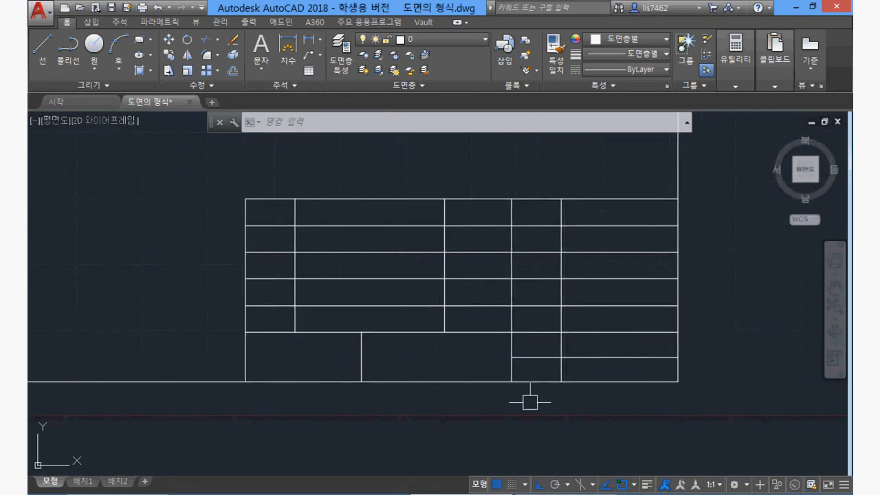
text(p)
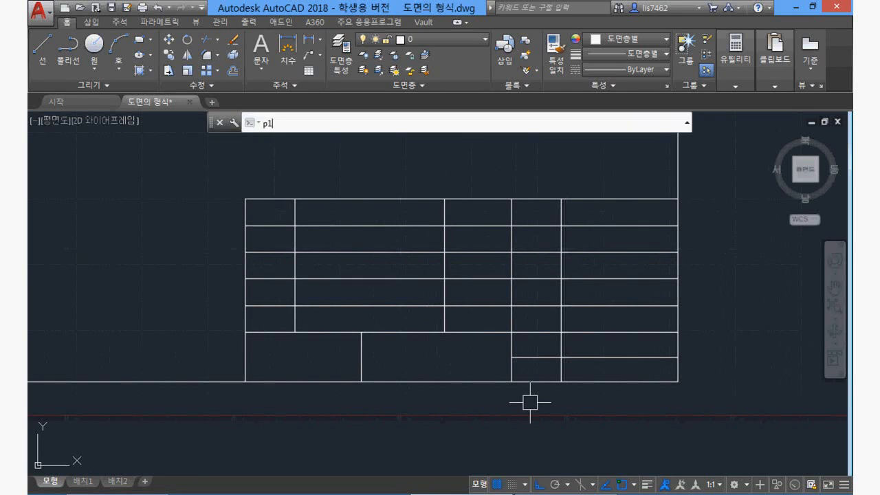
text(l)
key(Return)
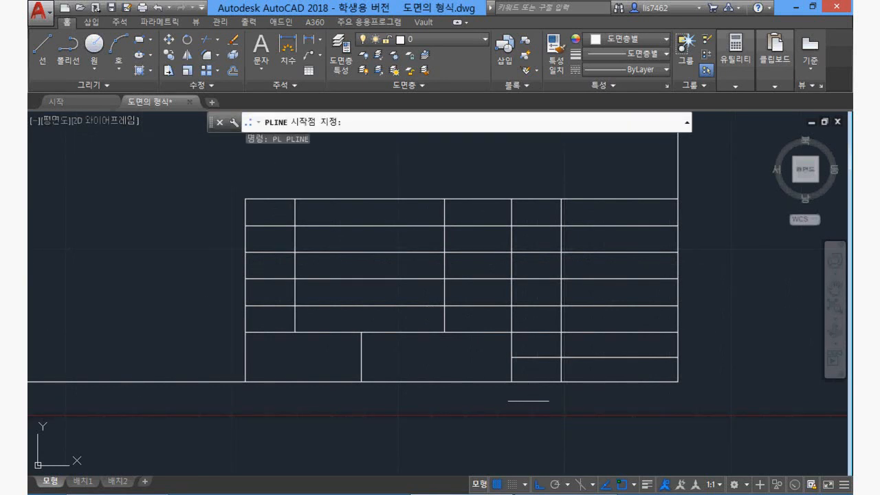
click(245, 332)
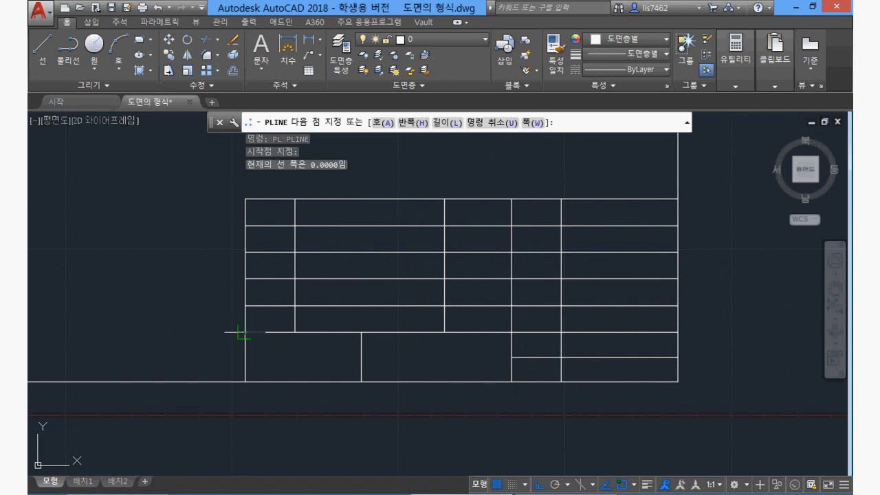
click(361, 381)
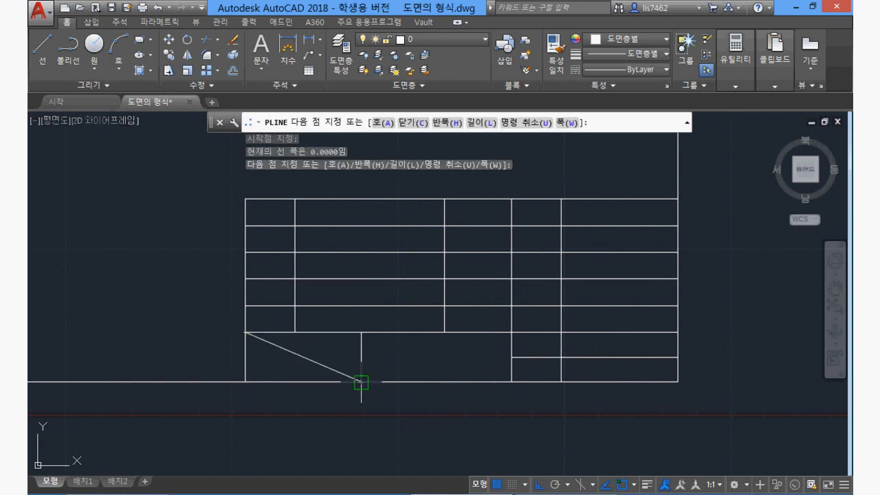
click(511, 382)
click(561, 357)
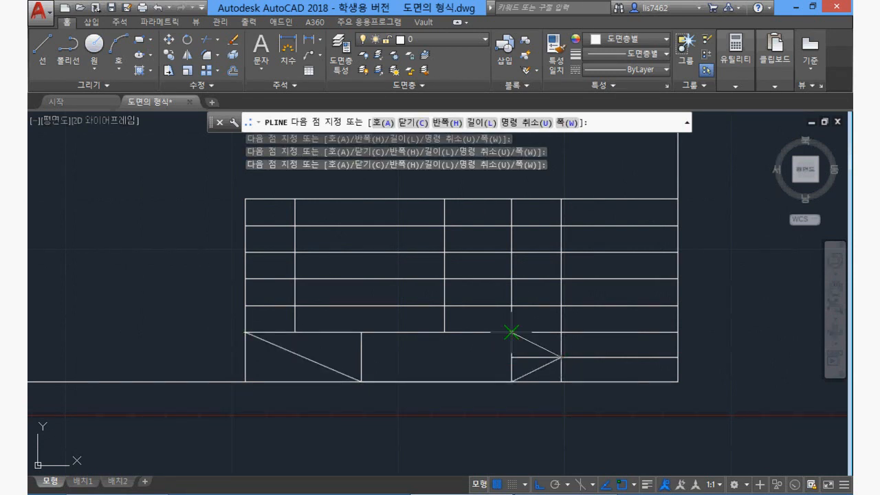
click(511, 332)
- Continue the polyline through the row above, crossing every cell diagonally except the wide second one, and end it at the row's upper-left corner
click(561, 306)
click(677, 332)
click(678, 306)
click(511, 306)
click(444, 332)
click(295, 332)
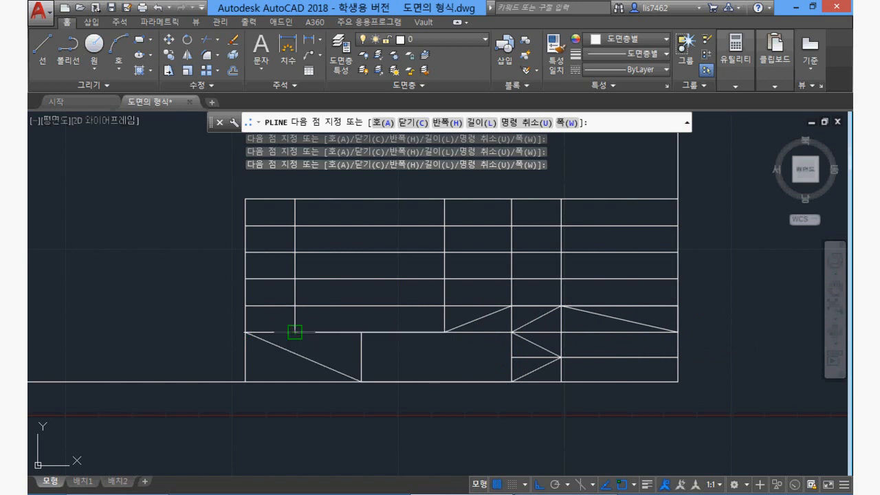
click(246, 306)
key(Escape)
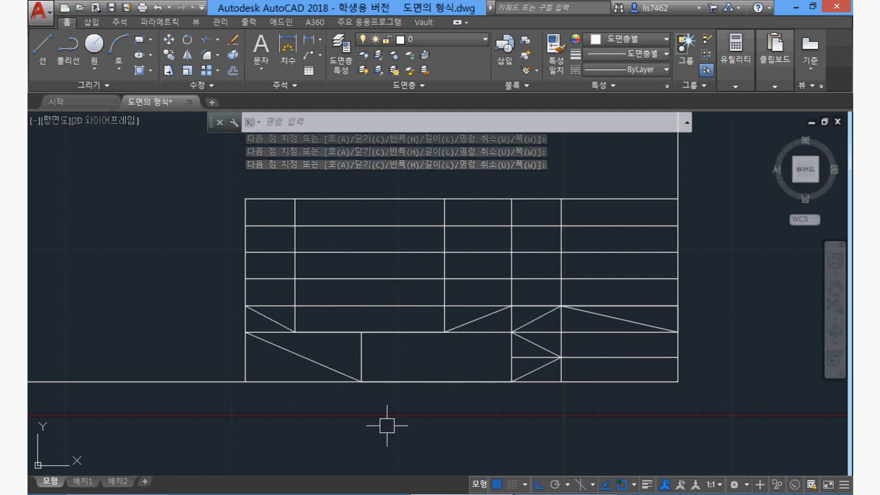
click(320, 365)
mouse_move(371, 467)
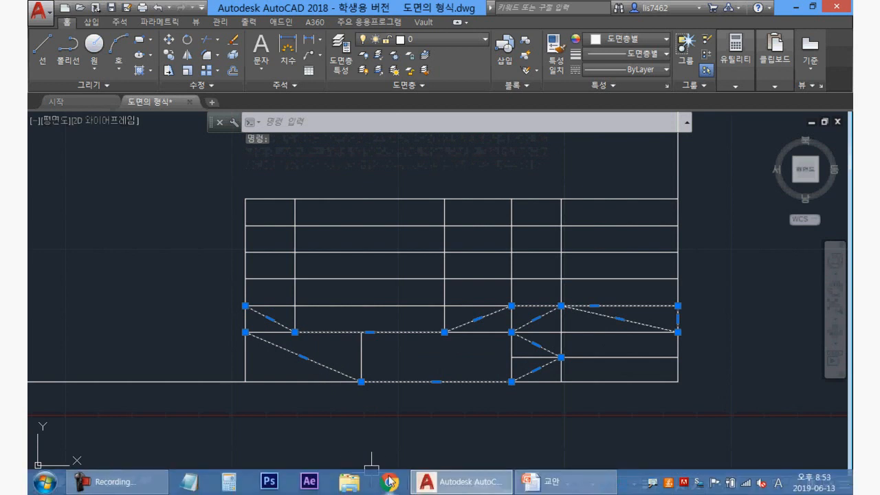
key(Escape)
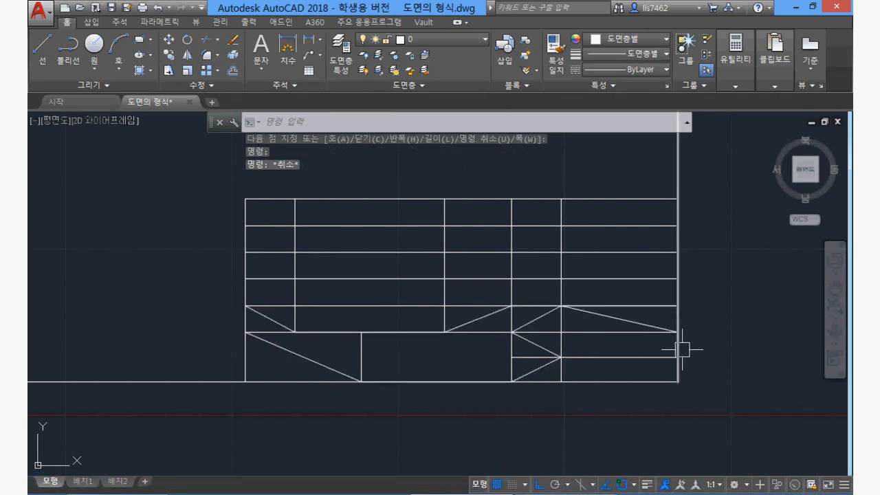
- Add single-line text "품 번", 3.5 high with 0 rotation and middle-centre justification, at the diagonal's midpoint in the title block's small leftmost cell
text(ㅂ)
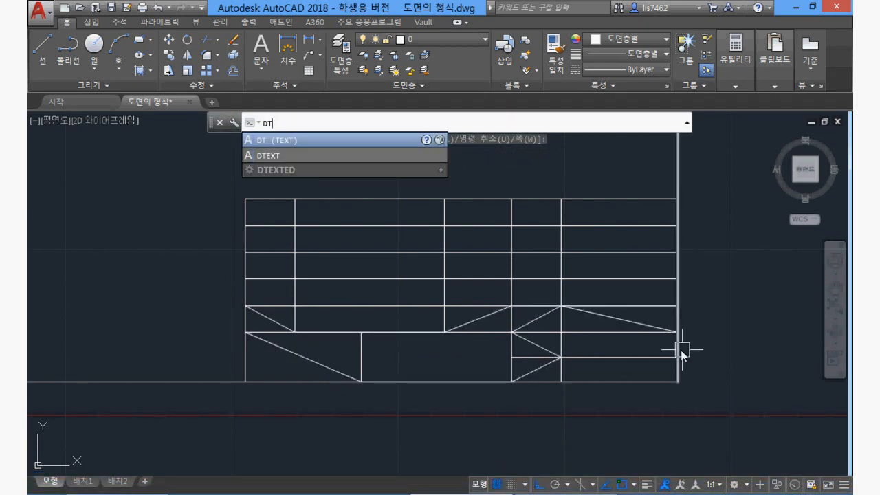
key(Return)
text(j)
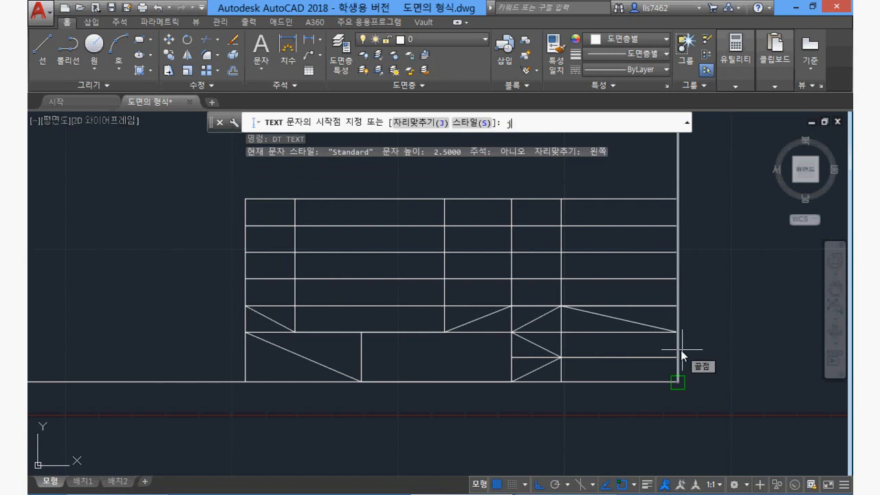
key(Return)
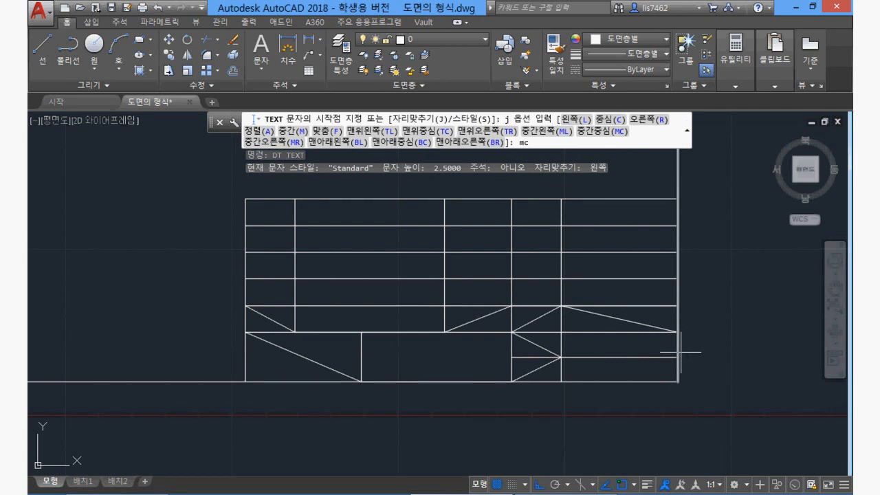
key(Return)
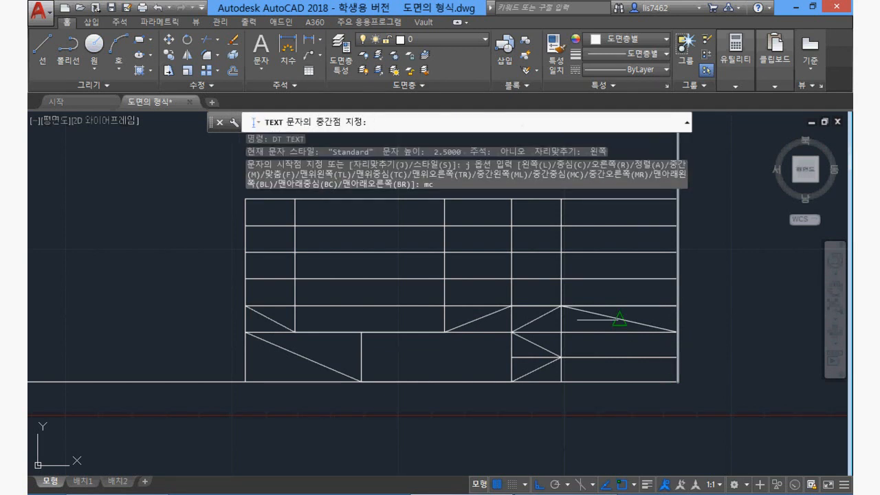
click(270, 319)
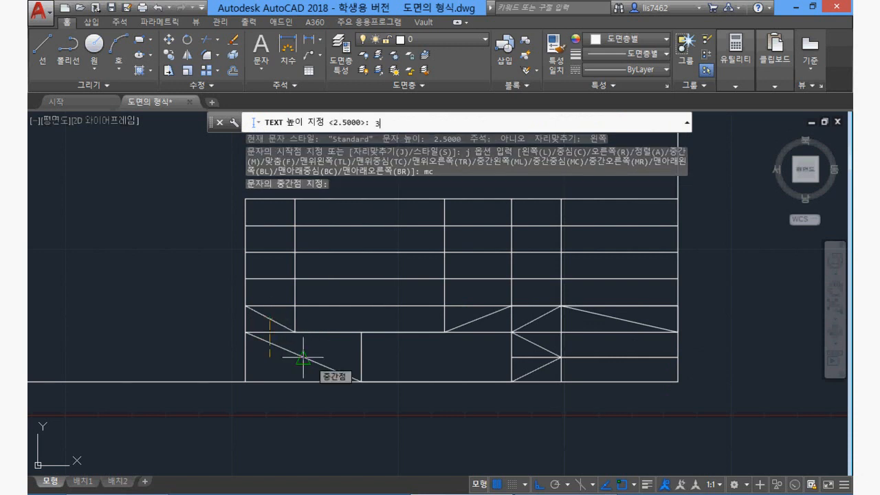
key(Return)
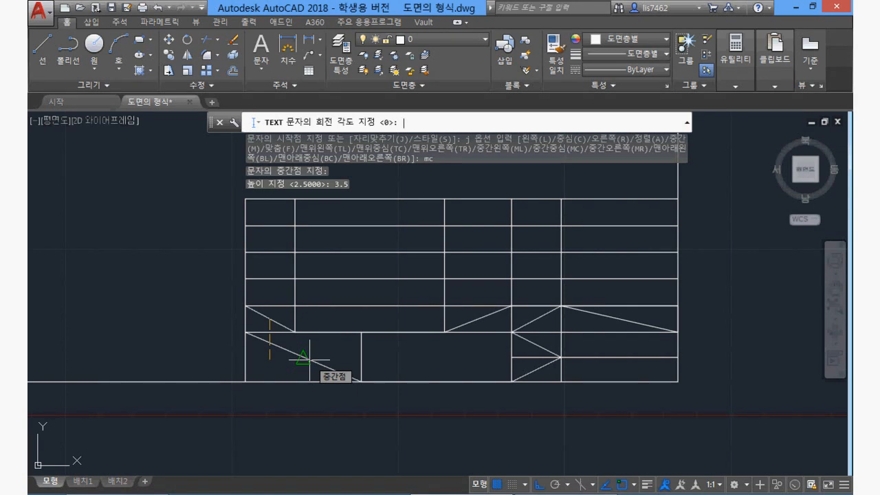
key(Return)
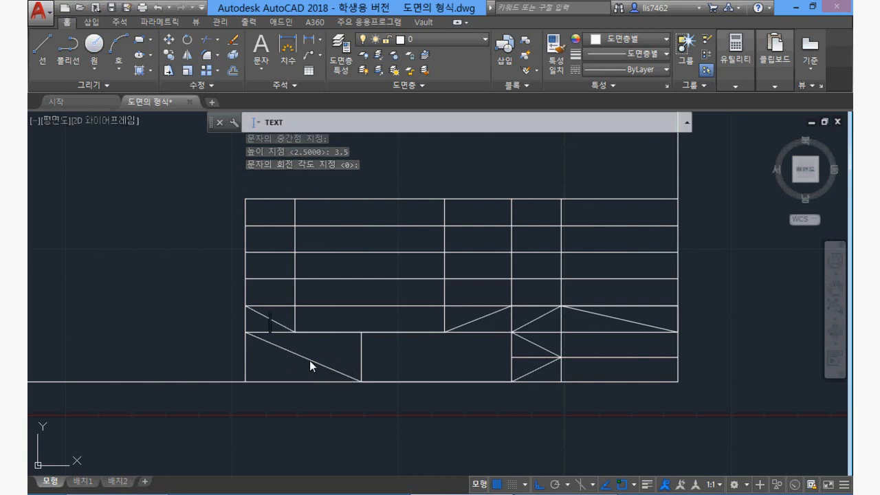
text(품번)
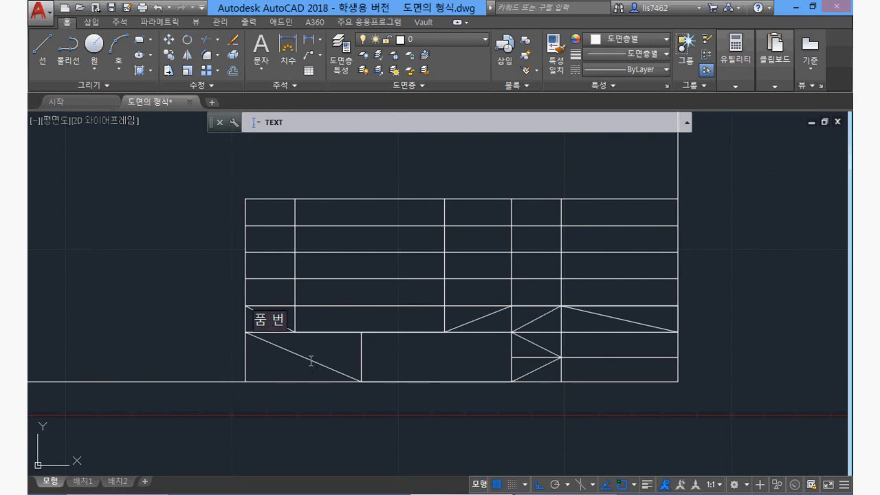
key(Return)
key(Return)
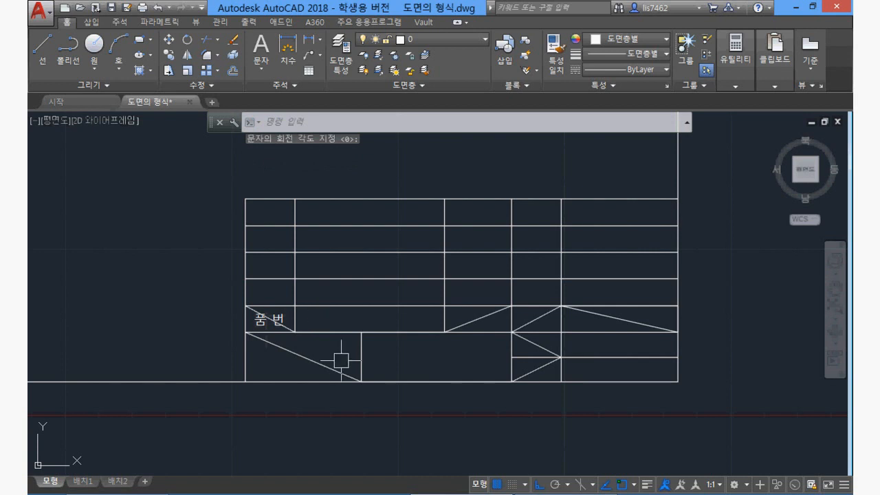
- Copy the "품 번" text from its centre to the midpoint of the diagonal in the title block's bottom-left cell
key(Hangul)
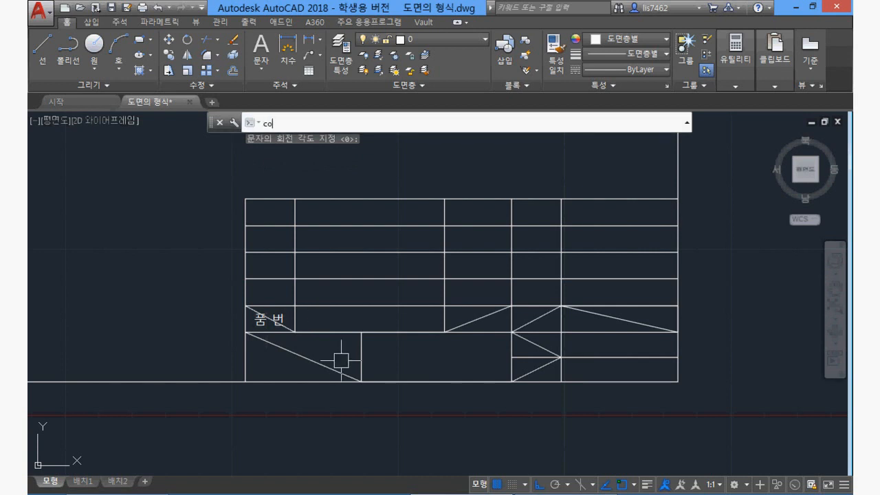
text(co)
key(Return)
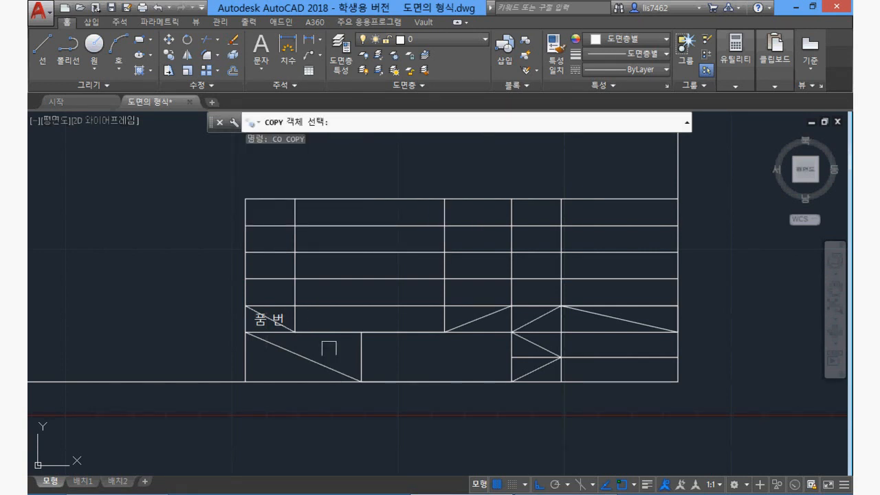
click(282, 315)
key(Return)
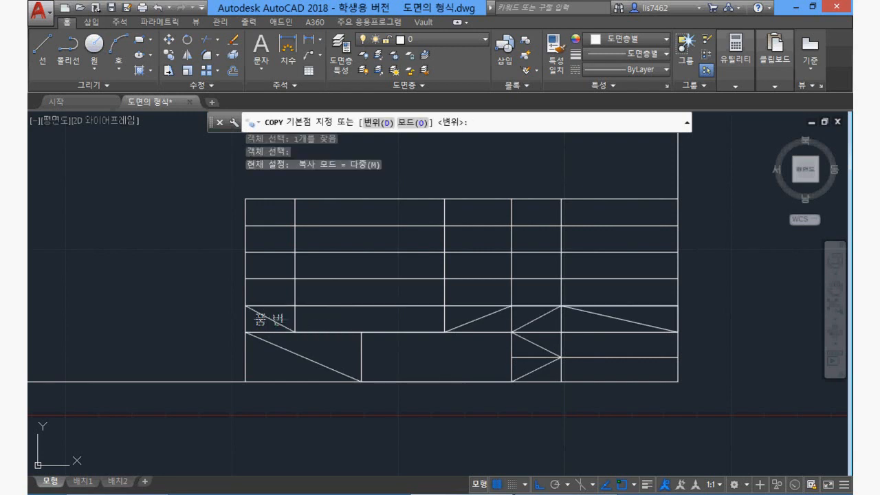
click(269, 318)
click(304, 358)
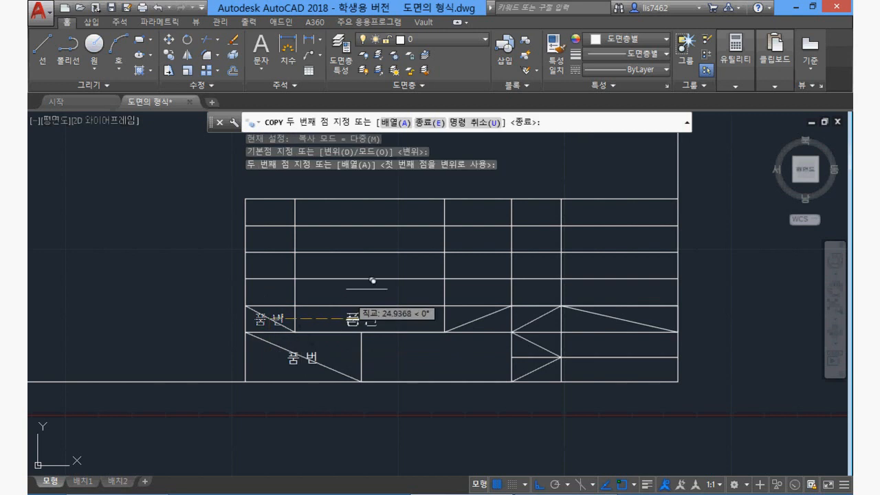
- Place further copies on the other three diagonals of the row above and on those of the two half-height cells
click(478, 318)
click(533, 319)
click(618, 319)
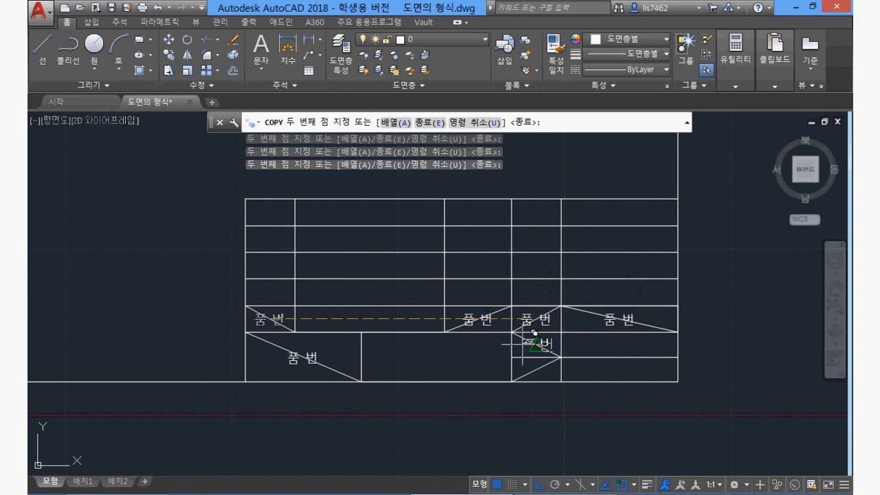
click(536, 344)
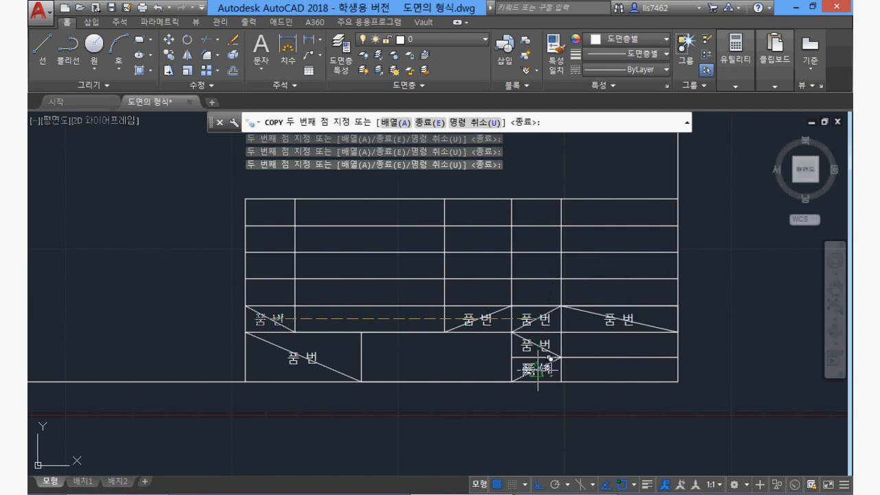
click(536, 370)
key(Return)
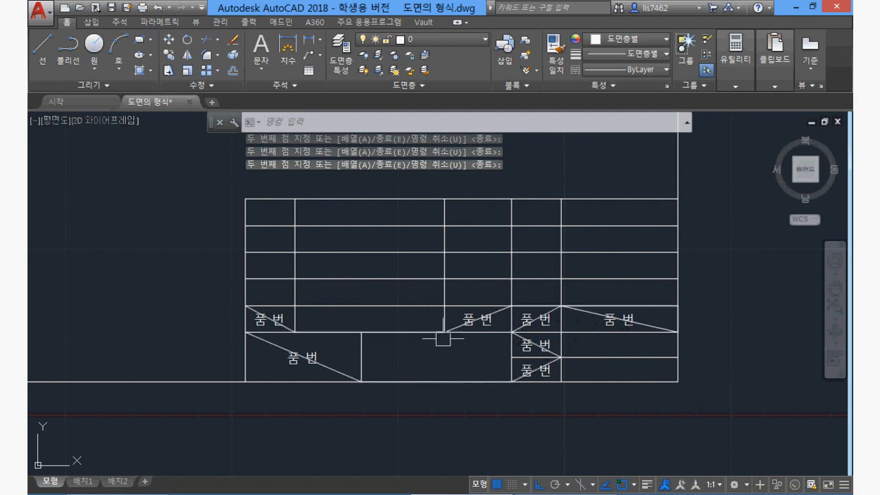
- Start a polyline at the upper-left corner table's outer corner and zigzag it diagonally down through the three first-column cells
scroll(363, 338, down, 5)
mouse_move(278, 259)
middle_down()
mouse_move(523, 406)
mouse_move(534, 438)
middle_up()
scroll(232, 214, up, 6)
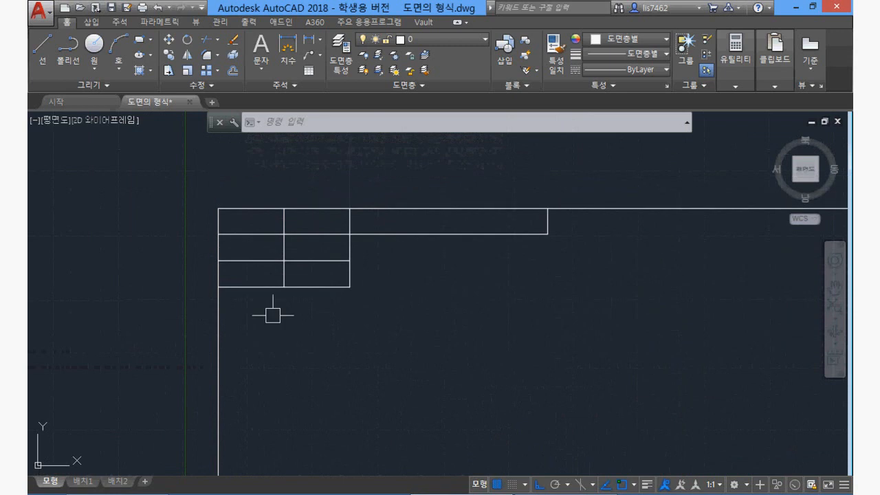
text(pl)
key(Return)
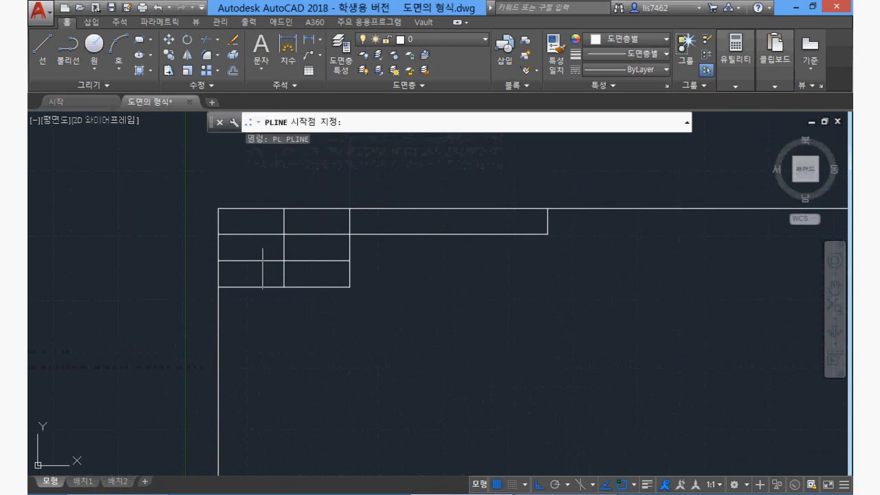
click(217, 207)
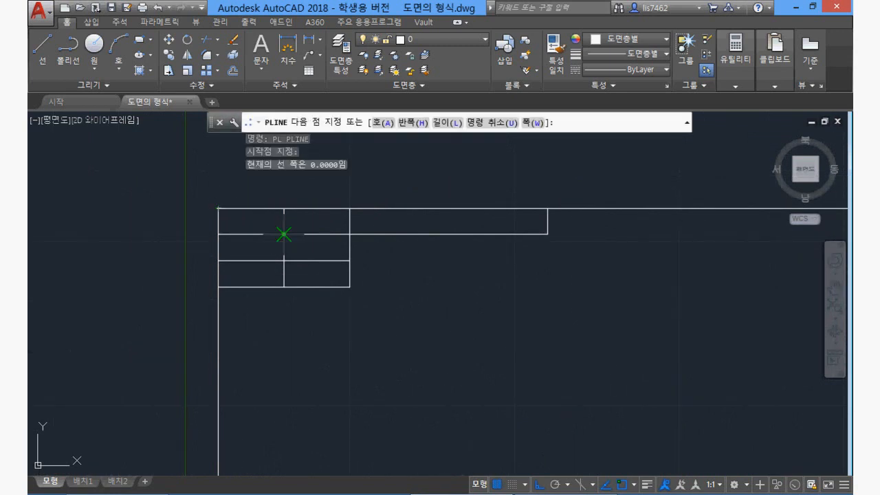
click(284, 234)
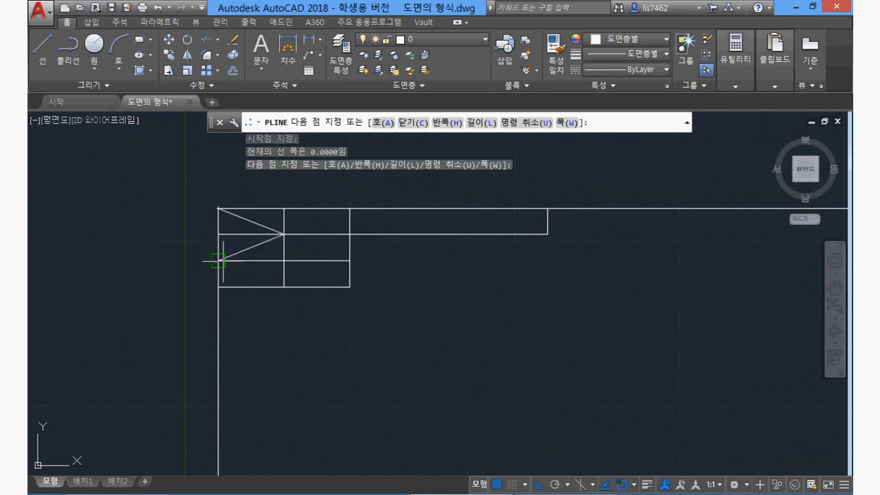
click(218, 260)
click(284, 287)
- Continue the polyline up one row, then diagonally across the second column's middle cell and the wide top cell to its upper-right corner
click(284, 260)
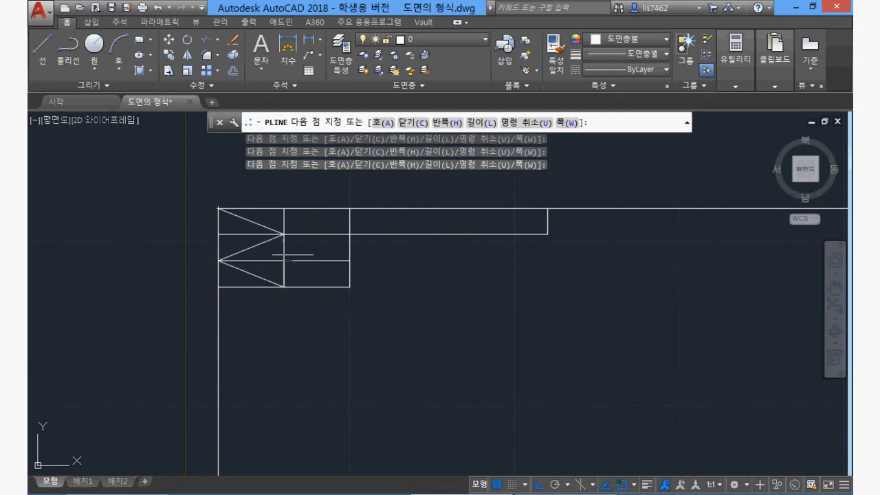
click(349, 234)
click(547, 208)
key(Return)
- Start copying the "품 번" text from the title block's small leftmost cell, using its centre as the base point
scroll(607, 292, down, 5)
scroll(642, 309, down, 2)
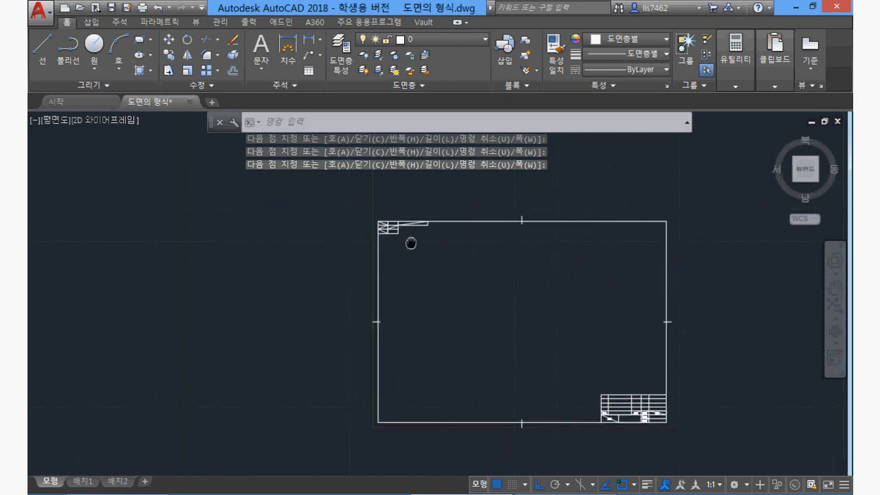
scroll(561, 398, up, 6)
scroll(552, 402, up, 2)
text(k)
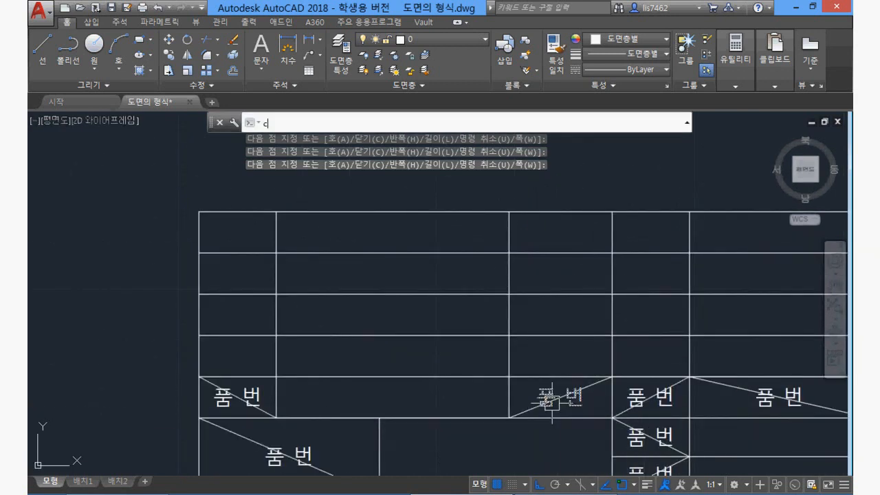
text(o)
key(Return)
click(258, 393)
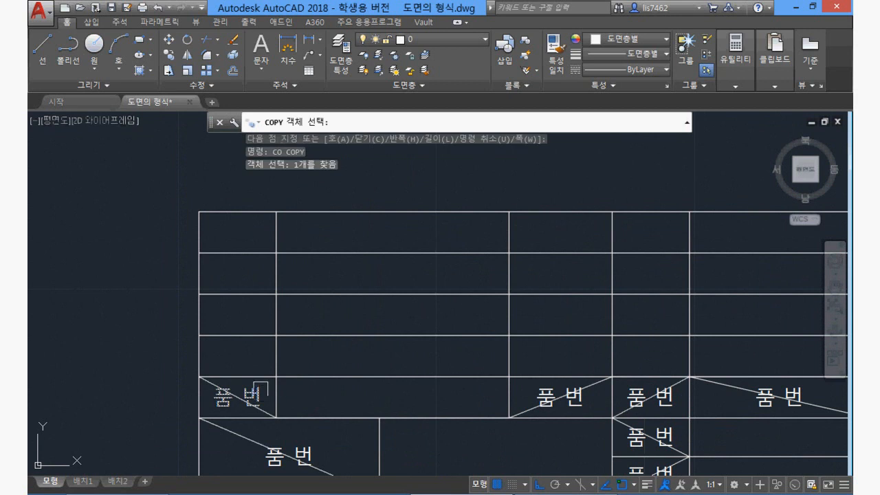
key(Return)
click(237, 398)
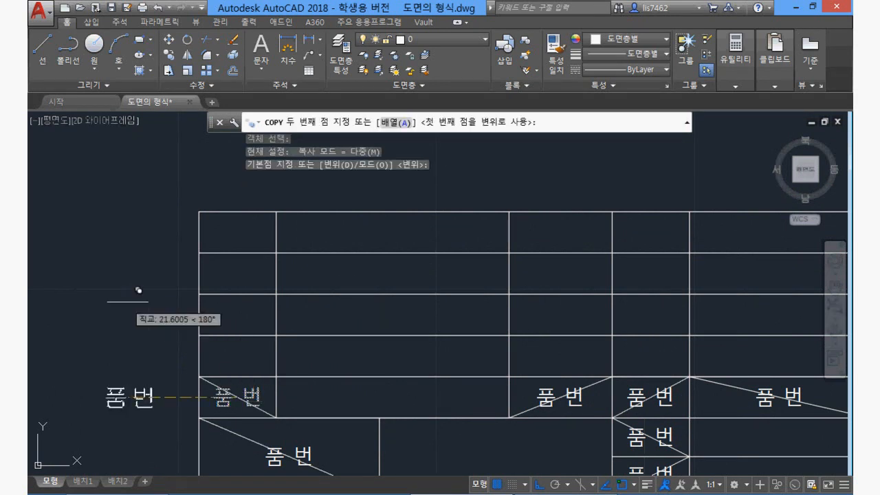
- With ortho off, place copies of the text on the diagonal midpoints of the corner table's three first-column cells
scroll(166, 316, down, 5)
middle_drag(191, 323, 359, 397)
key(F8)
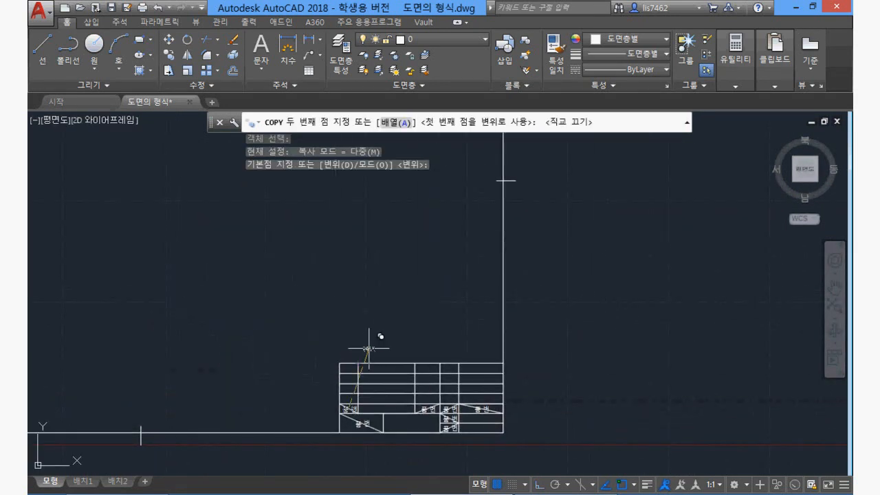
scroll(357, 363, up, 6)
scroll(322, 267, down, 10)
scroll(237, 232, up, 2)
middle_drag(240, 238, 524, 422)
scroll(300, 218, up, 2)
scroll(298, 218, up, 6)
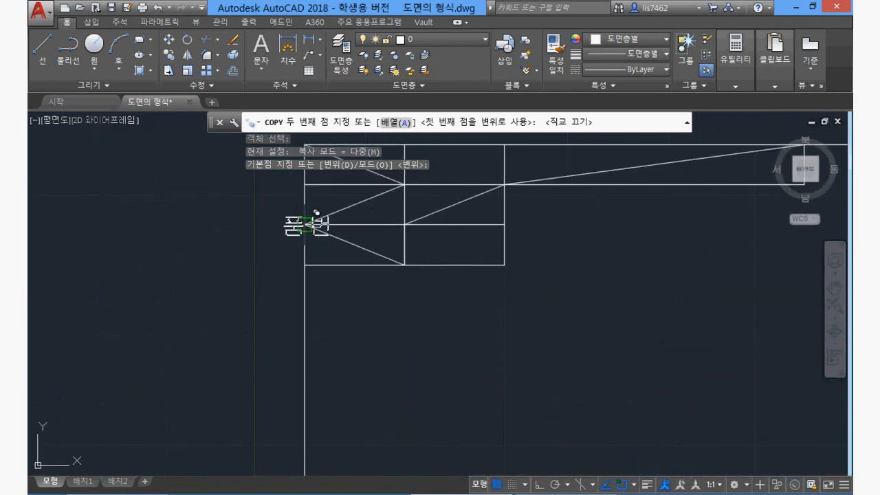
middle_drag(304, 224, 270, 307)
click(317, 251)
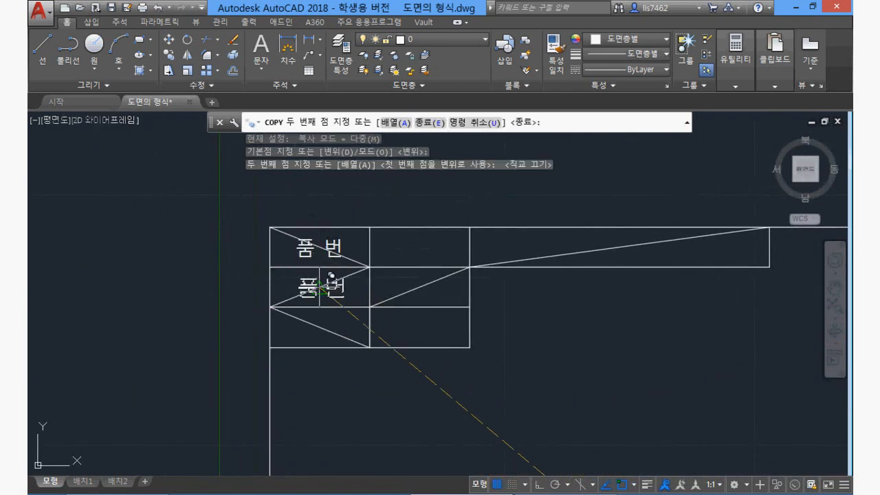
click(318, 291)
click(319, 329)
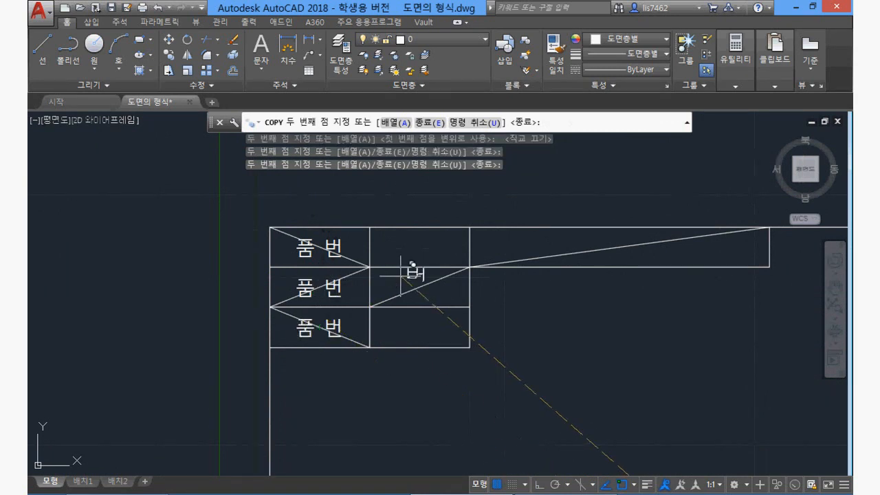
- Place copies in the corner table's second-column middle cell and wide top cell, and erase the diagonal helper polyline
click(417, 291)
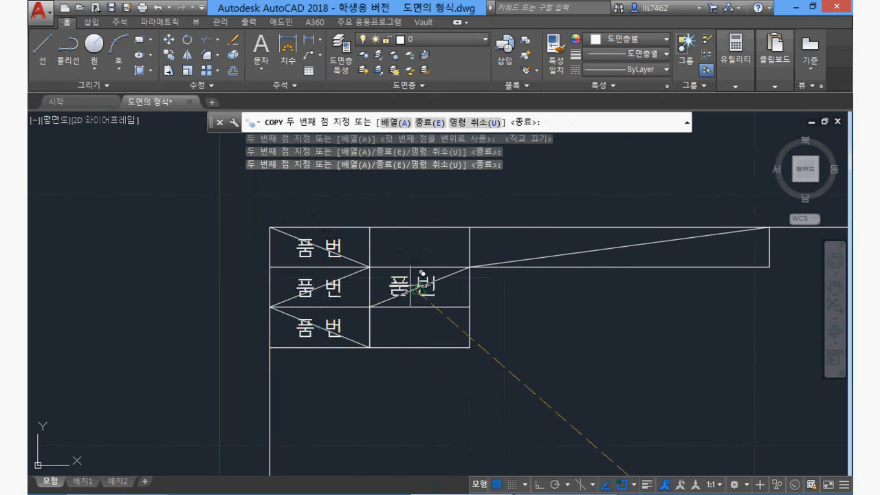
click(621, 249)
key(Return)
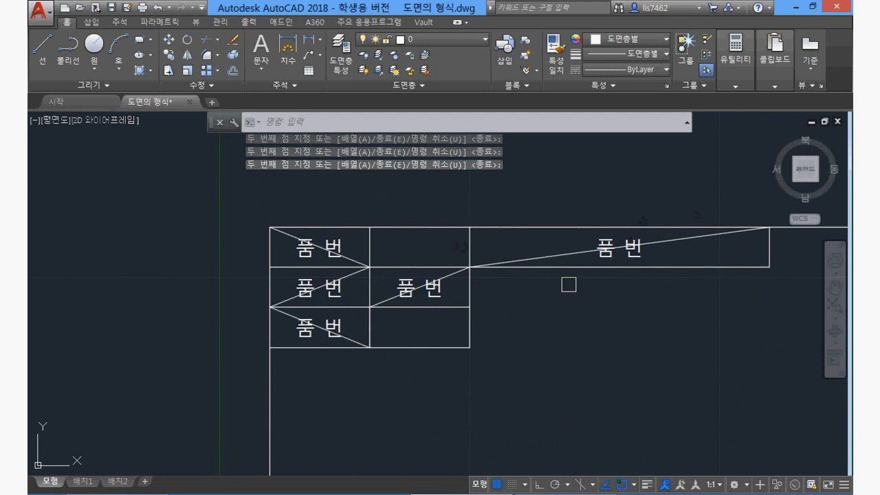
click(568, 255)
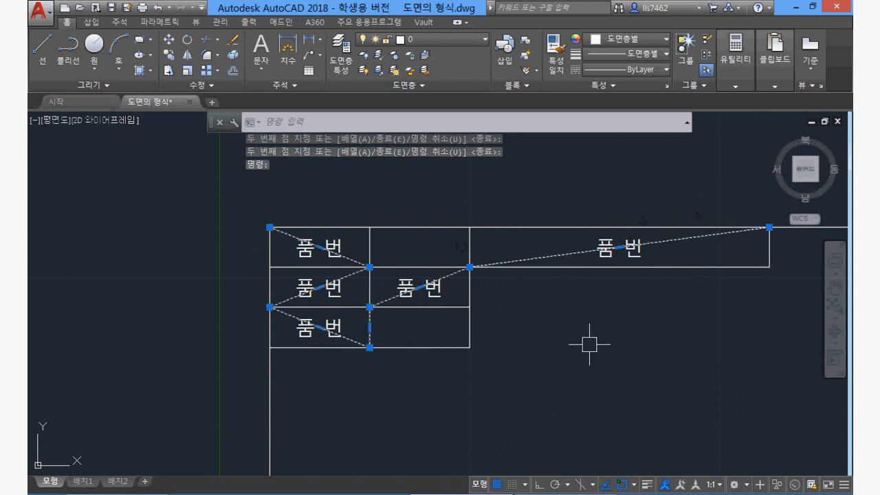
key(Delete)
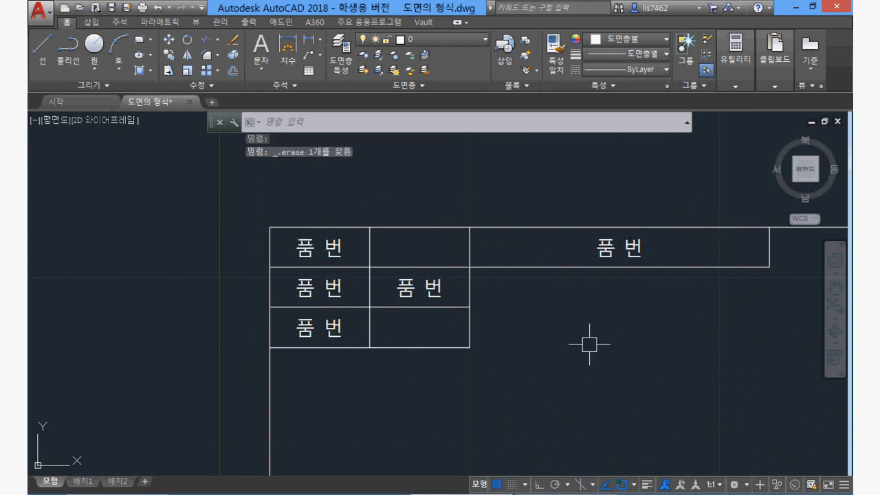
- Change the text in the corner table's top first-column cell to "수험번호"
click(324, 251)
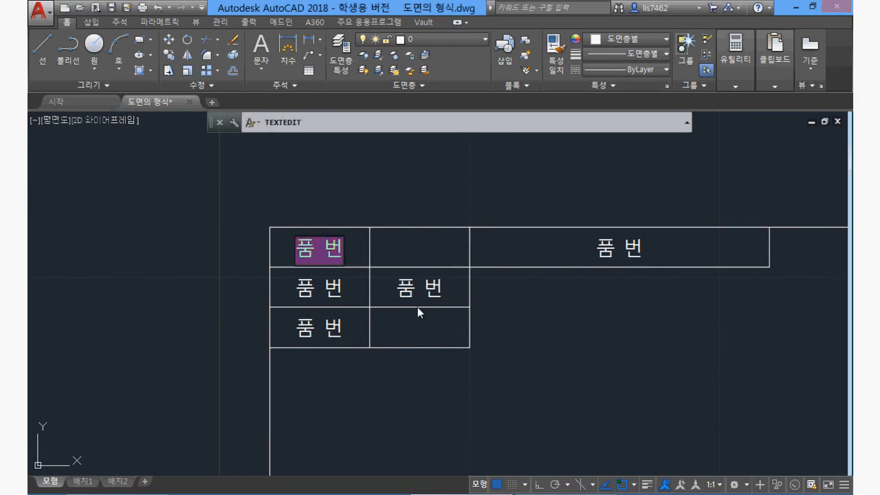
text(수험번)
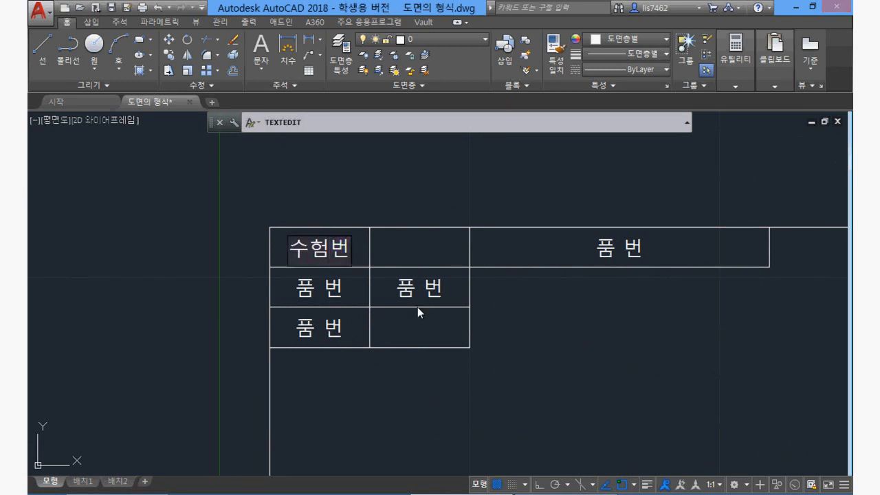
text(호)
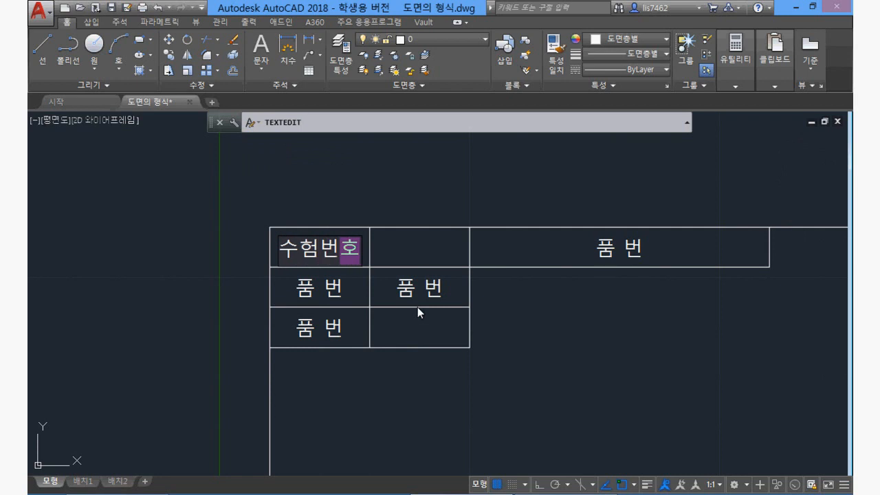
click(417, 307)
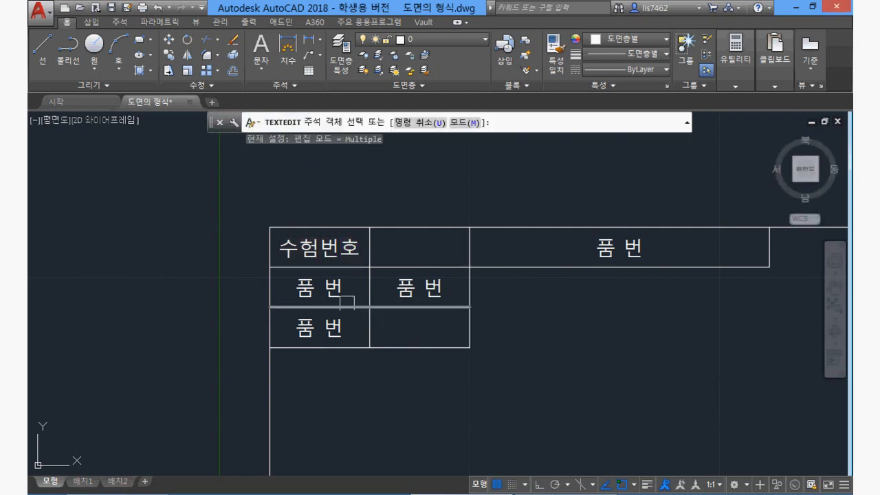
- Replace the text in the first column's middle cell with "성 명", spacing the two characters apart to match the label above
click(320, 289)
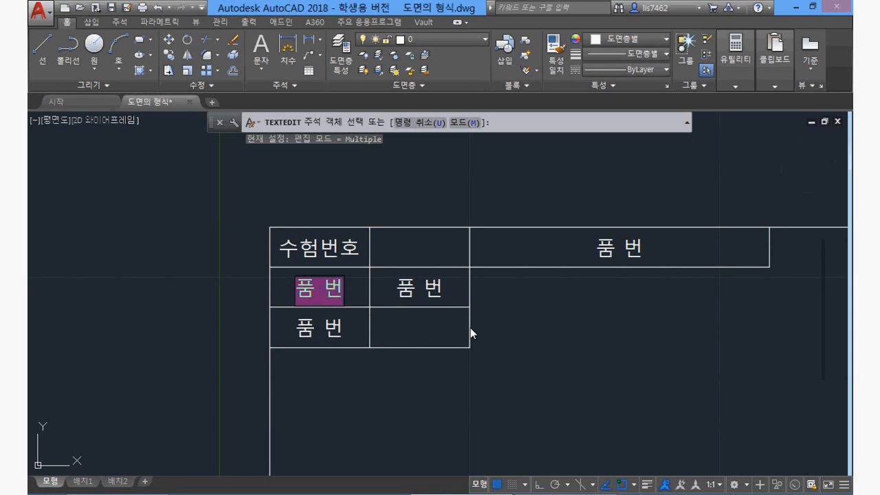
text(서     ㅁ)
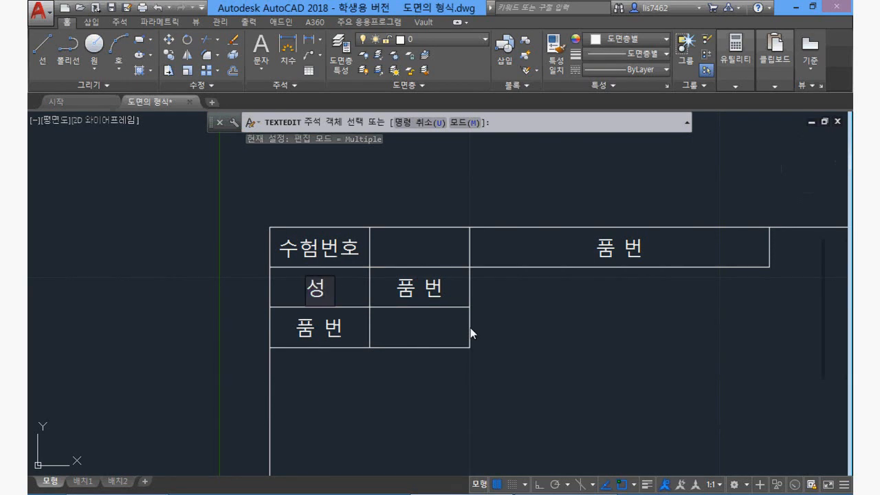
text(ㅕ)
click(471, 327)
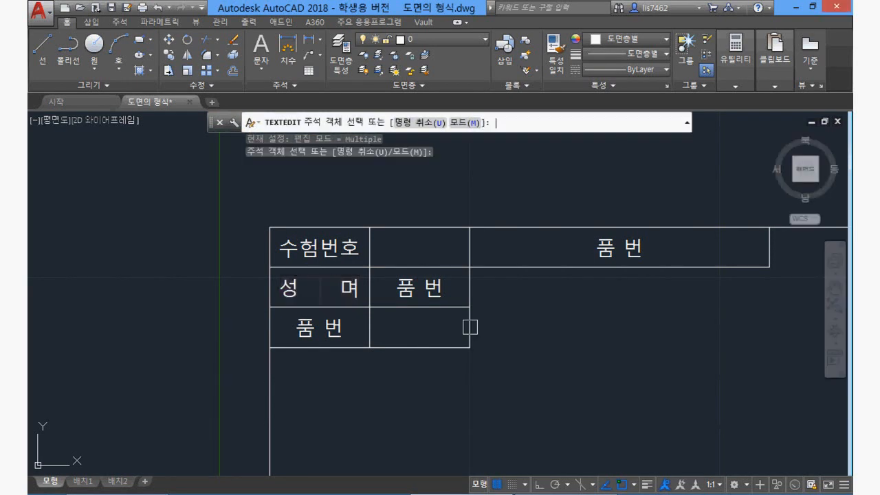
key(Return)
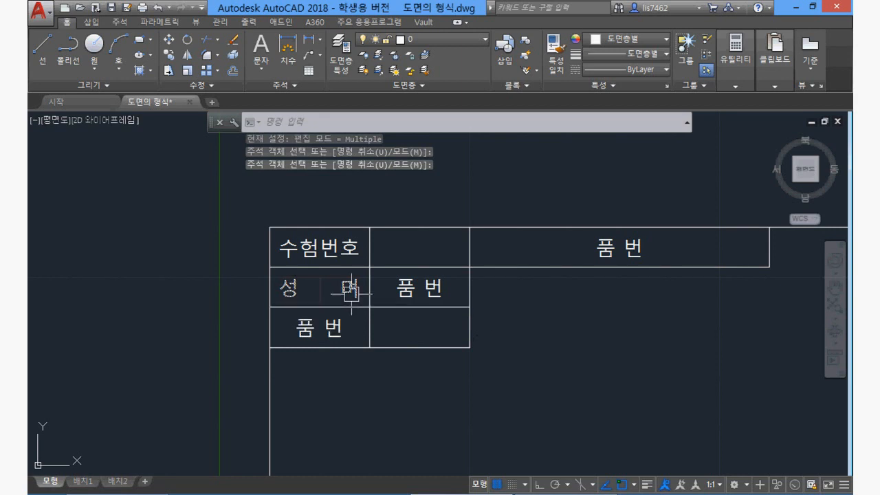
double_click(354, 297)
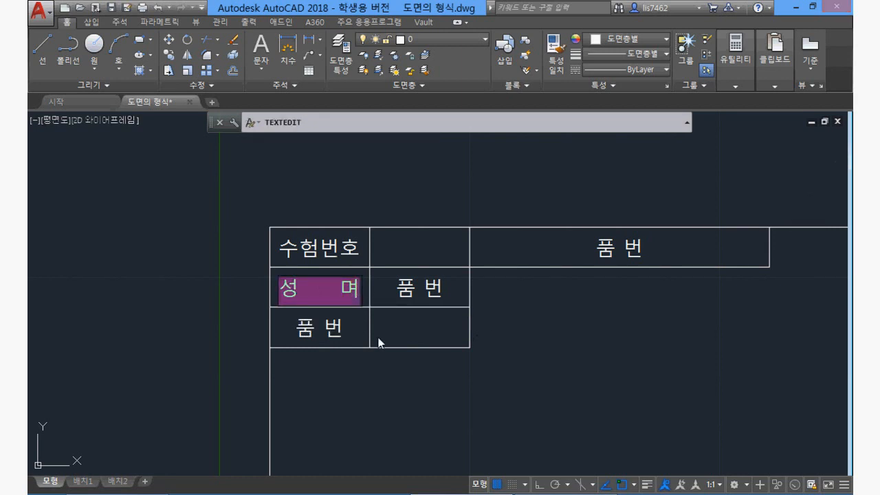
key(Right)
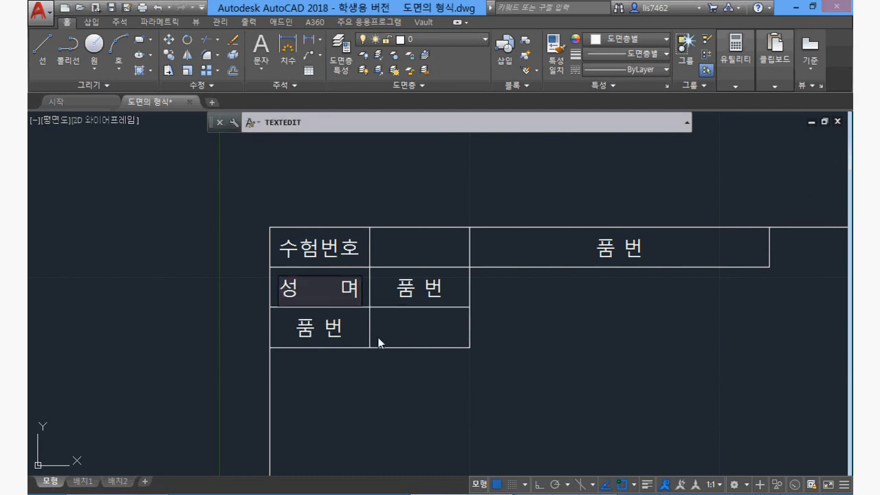
key(BackSpace)
text(명)
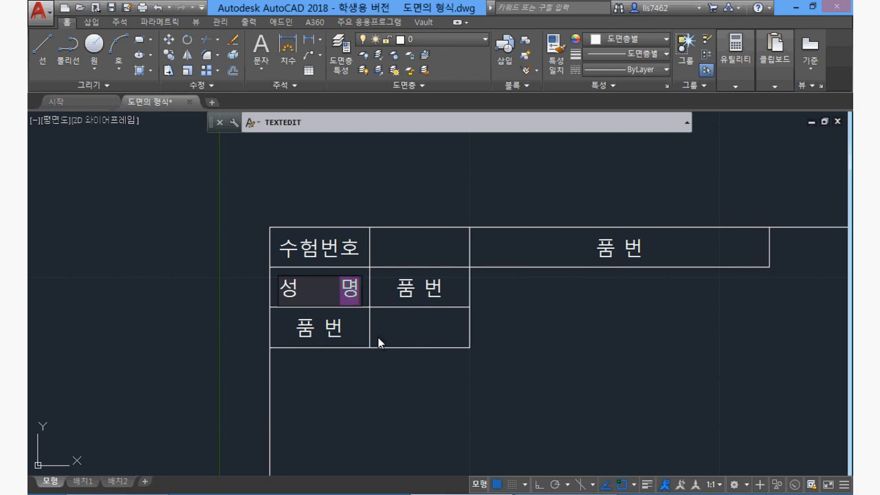
click(378, 342)
- Change the text in the first column's lowest cell to "감독확인"
click(342, 329)
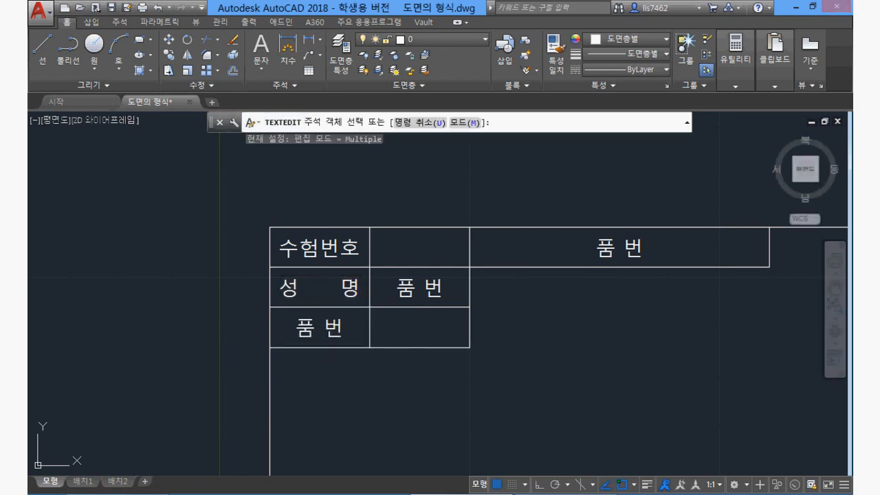
text(감독확인)
click(416, 334)
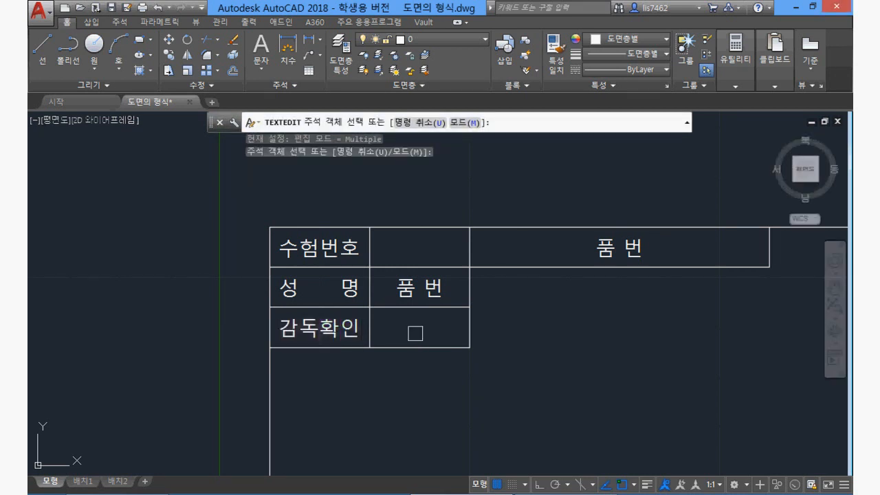
- Replace the placeholder text in the second column's middle cell with the examinee's full name
click(419, 288)
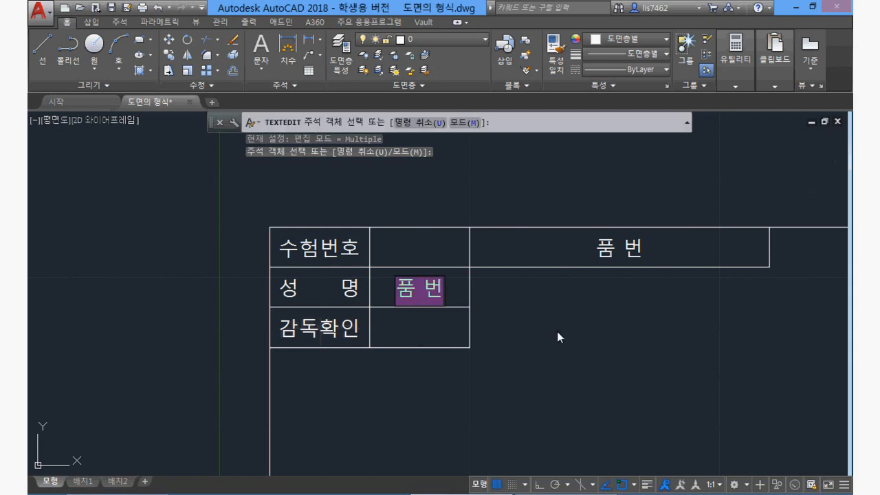
text(홀ㄷ)
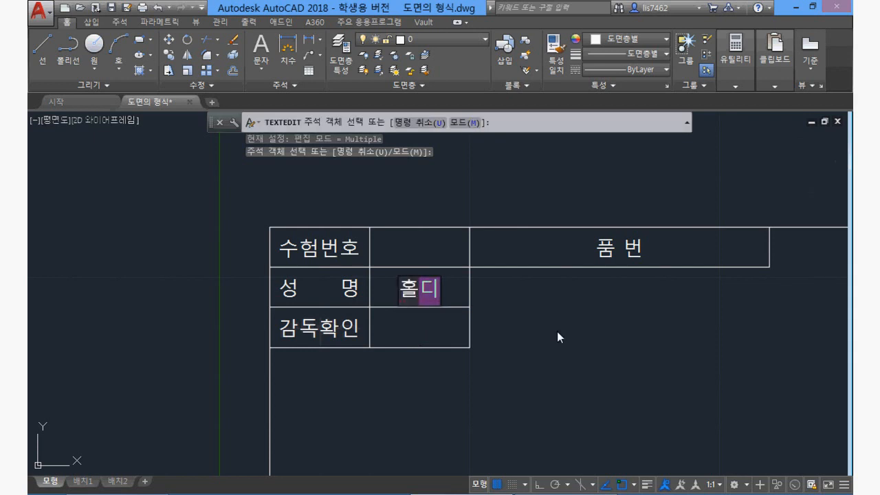
key(BackSpace)
key(BackSpace)
text(홍딜)
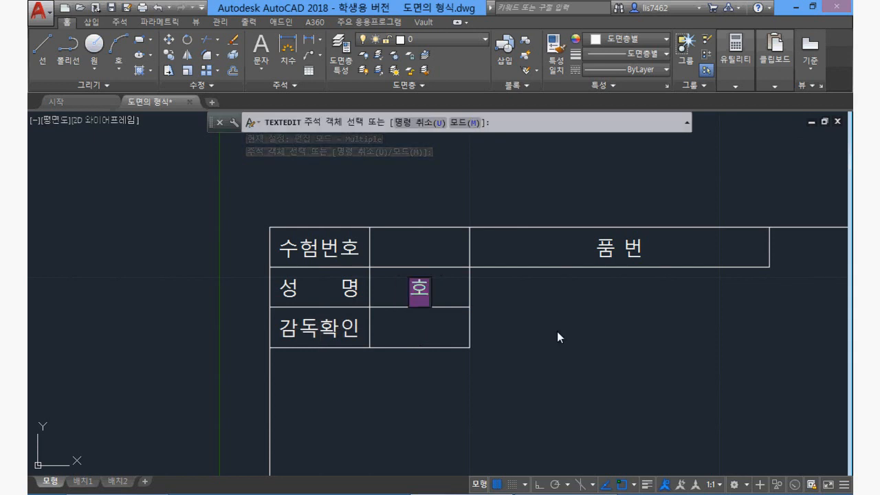
text(ㄷ)
key(BackSpace)
key(BackSpace)
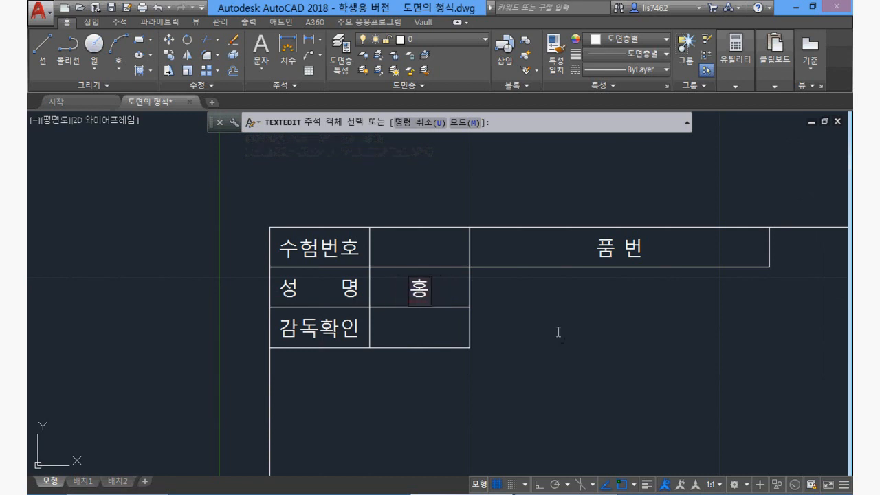
text(길동)
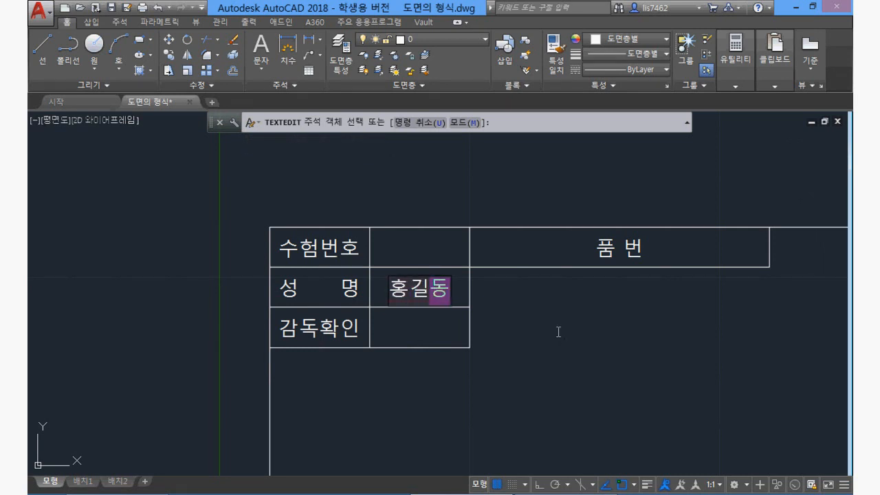
key(Return)
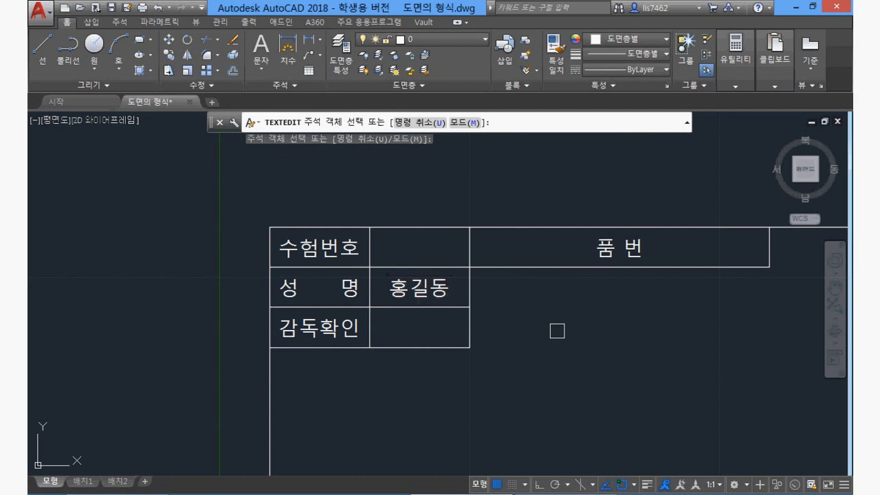
- Change the text in the wide top cell to "전산응용기계제도기능사" and finish text editing
click(608, 248)
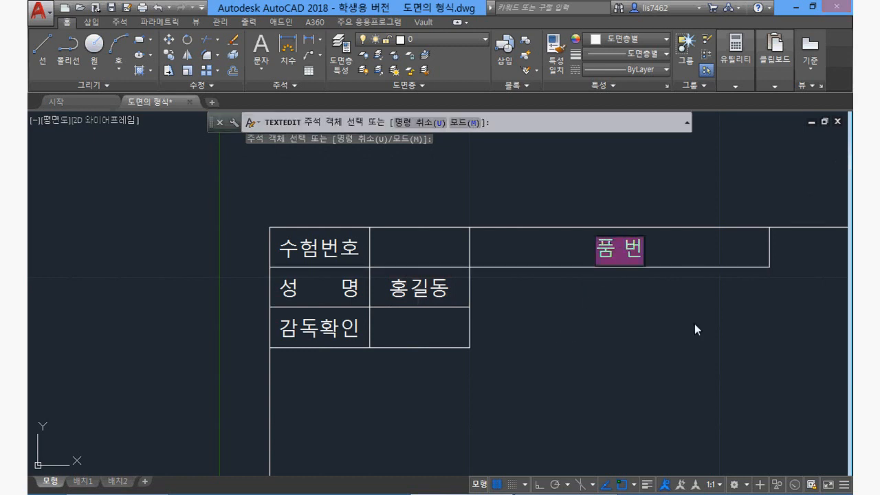
text(전산응ㅇㅇ)
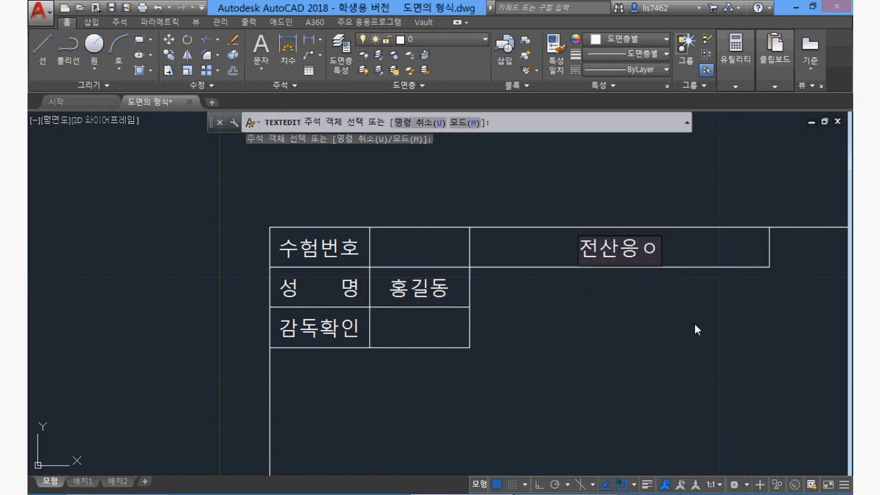
key(BackSpace)
key(BackSpace)
text(용기계제도)
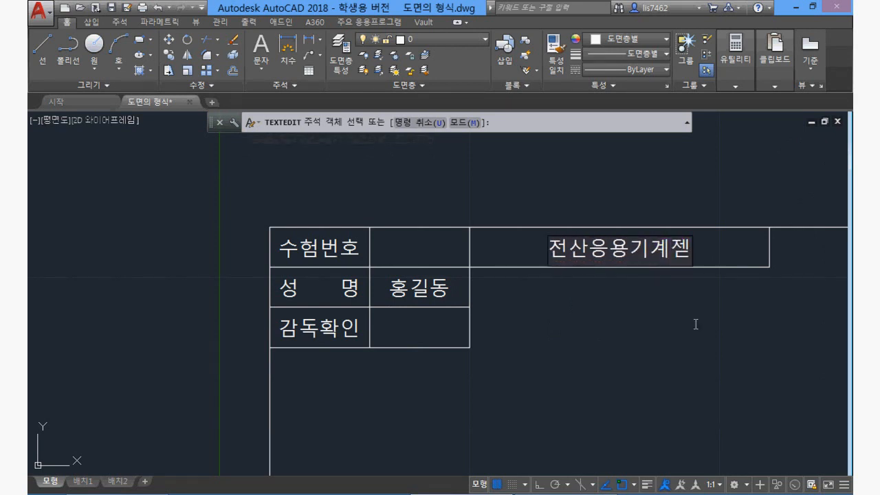
text(기능사)
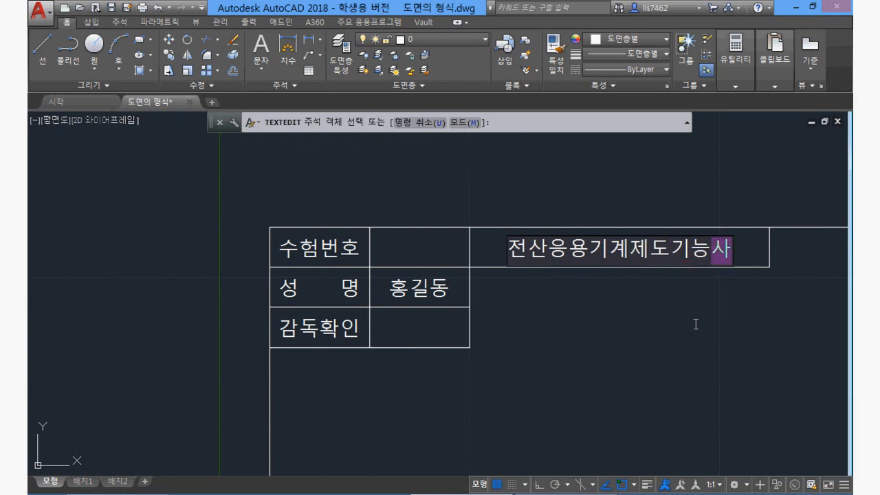
click(696, 323)
key(Return)
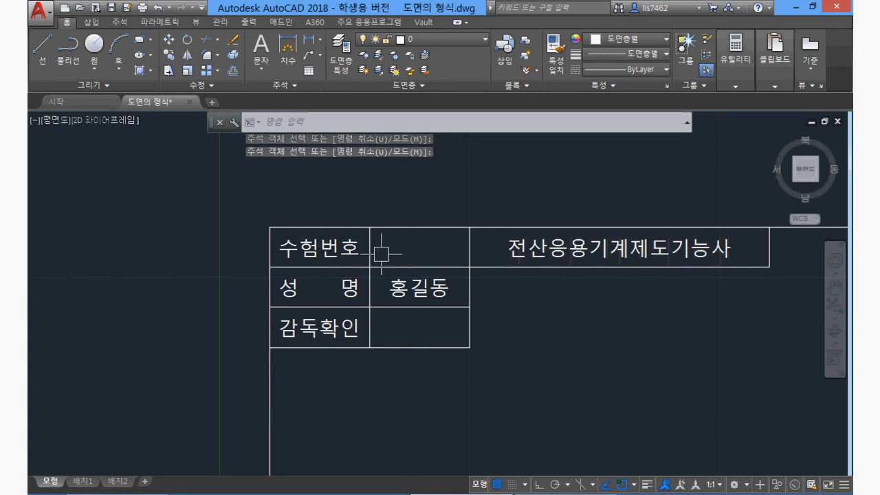
- Start single-line text with Fit justification and, with ortho on, set its baseline across the empty cell beside "수험번호", just inside both edges
scroll(383, 265, up, 2)
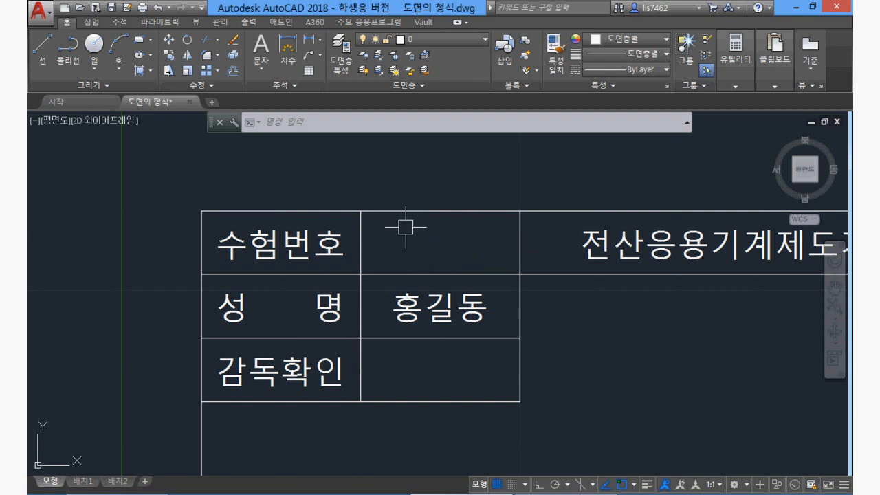
text(DT)
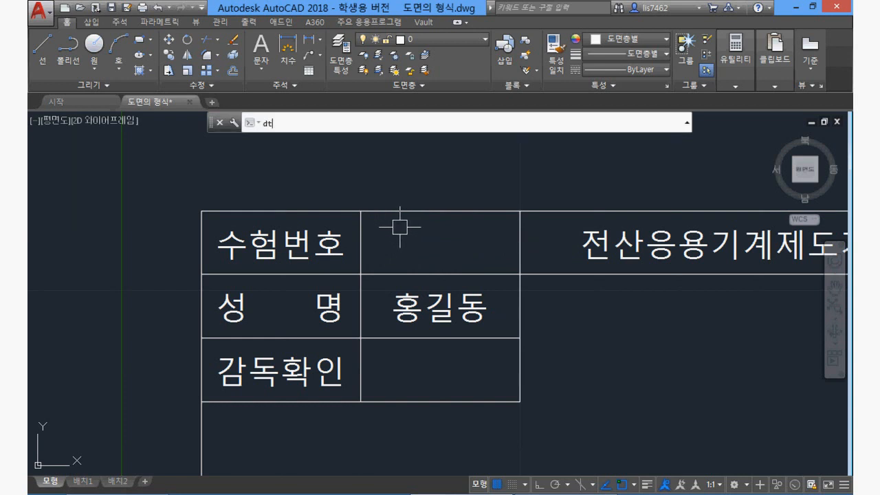
key(Return)
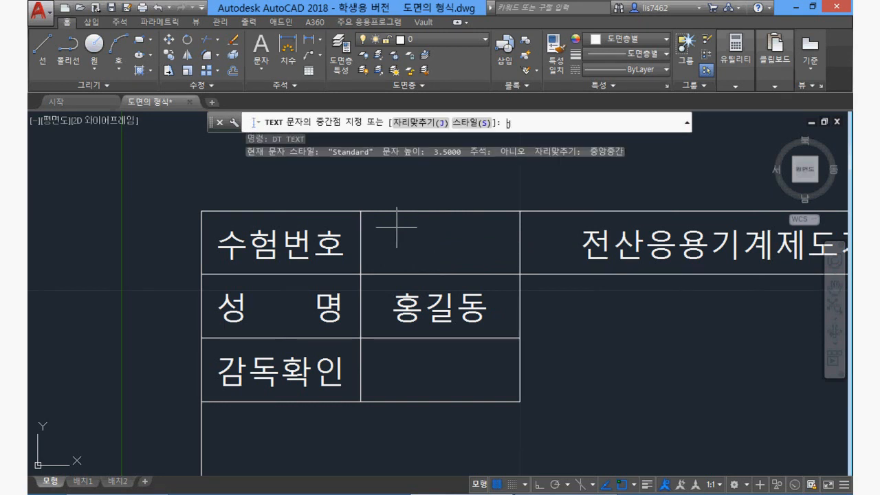
text(j)
key(Return)
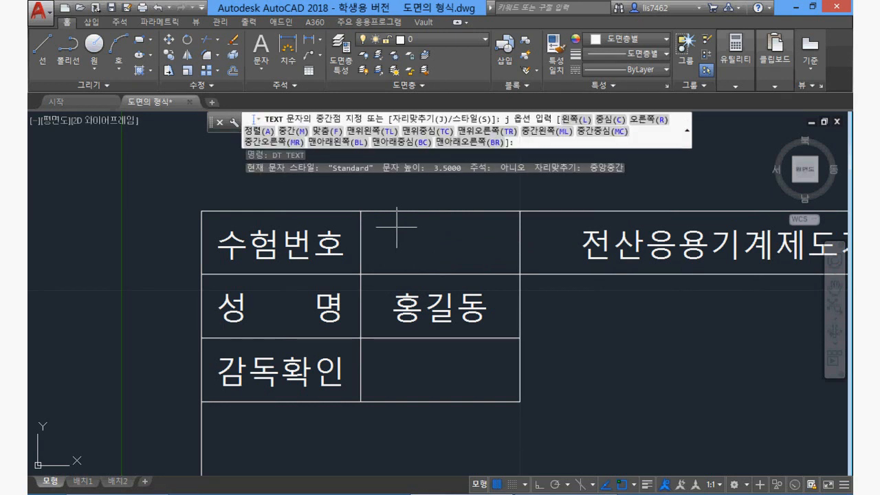
text(f)
key(Return)
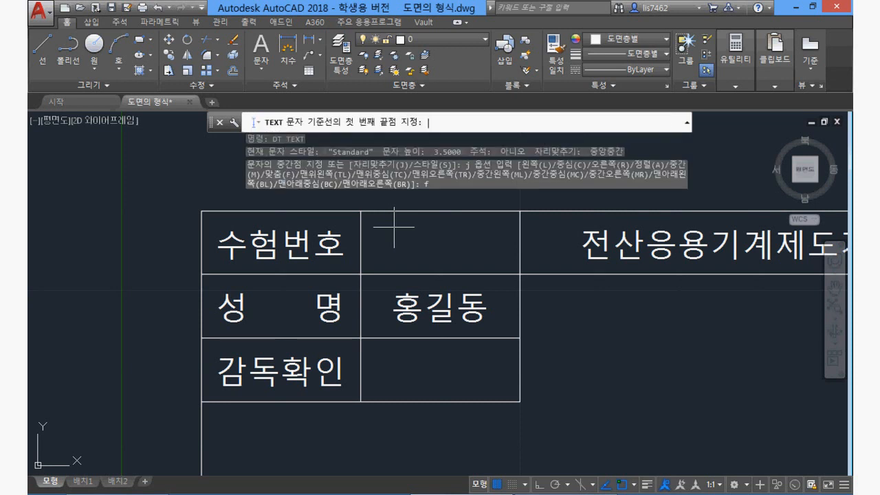
click(370, 256)
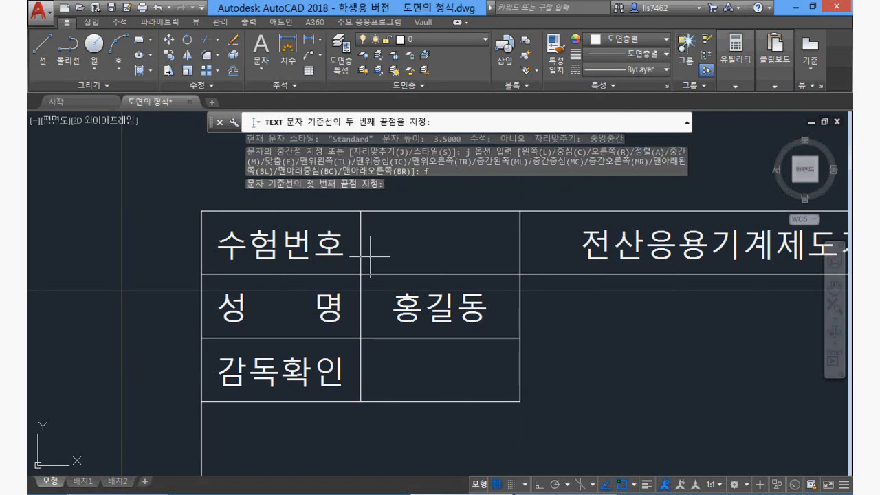
key(F8)
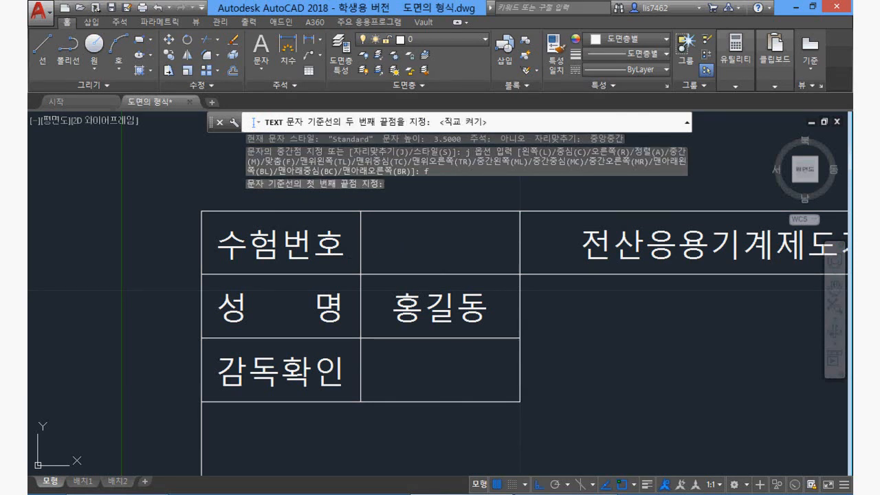
click(510, 254)
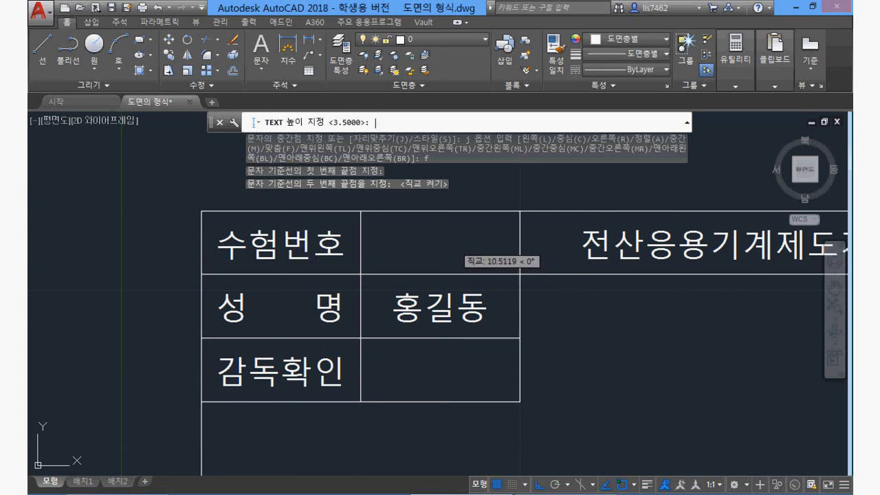
- Accept the 3.5 text height and fill the cell beside "수험번호" with the examinee number as fitted text
key(Return)
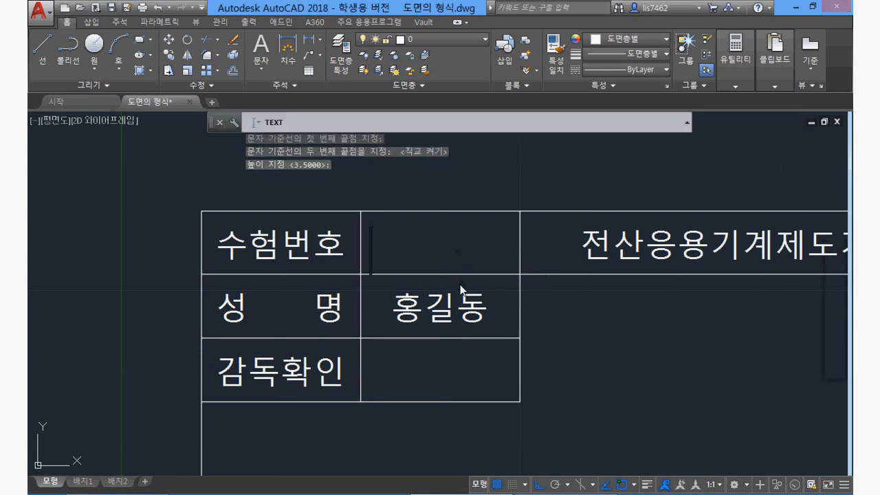
text(8787849897987987)
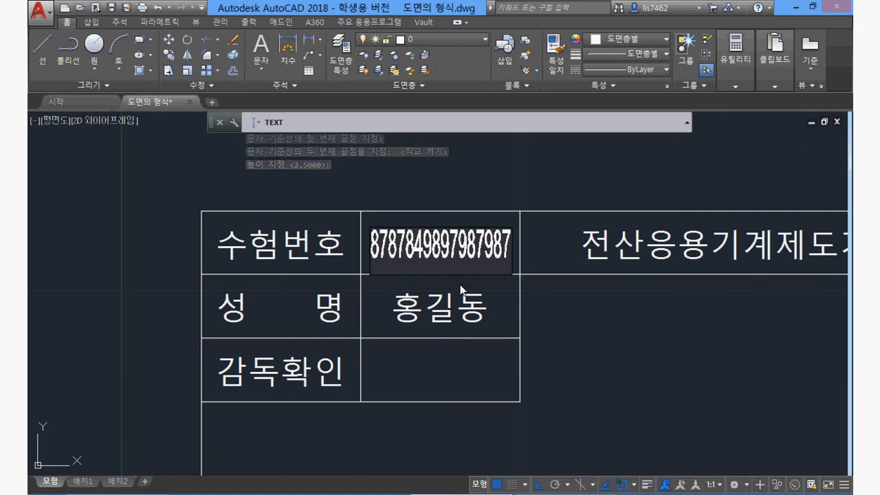
key(Return)
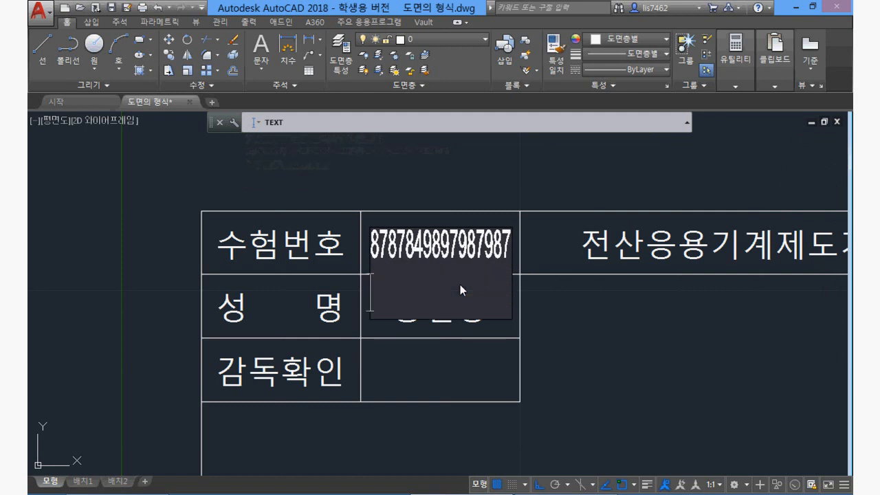
key(Return)
- Erase the diagonal guide polyline running through the title block's label cells
scroll(460, 283, down, 5)
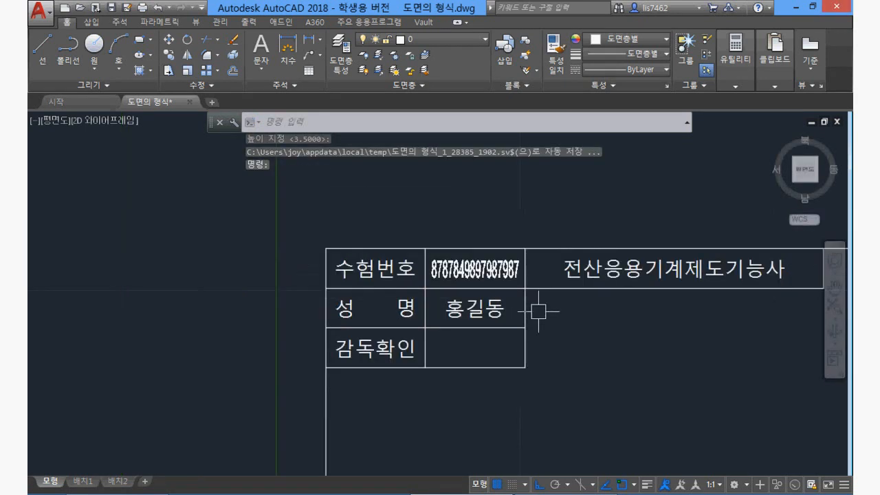
middle_drag(684, 374, 296, 271)
scroll(584, 354, down, 5)
middle_drag(598, 349, 508, 300)
scroll(512, 344, up, 5)
middle_drag(516, 359, 477, 252)
scroll(481, 275, up, 5)
middle_drag(501, 321, 543, 358)
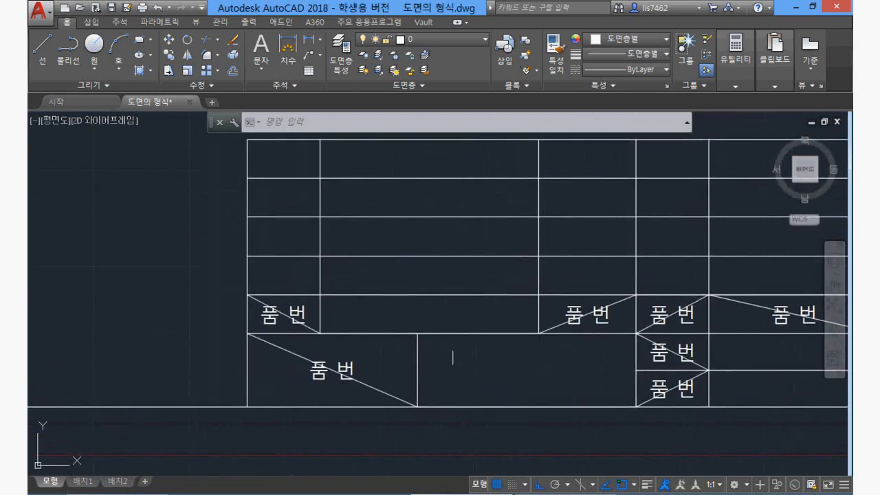
click(400, 395)
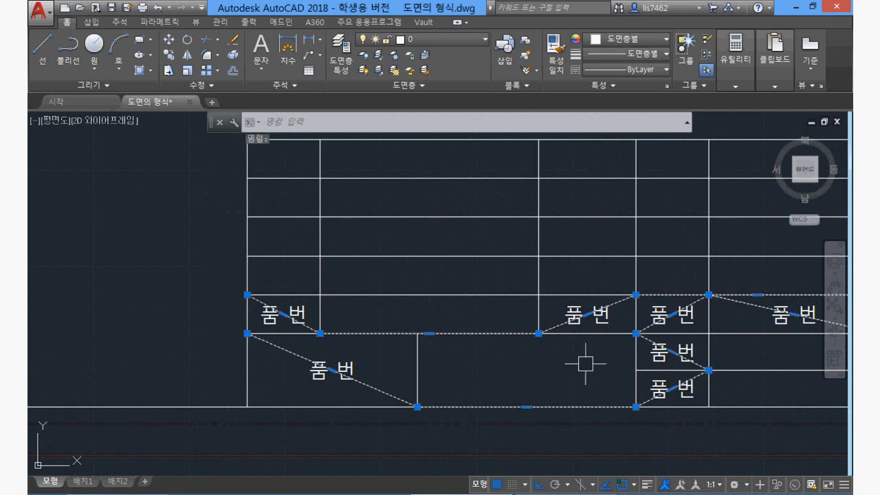
key(Delete)
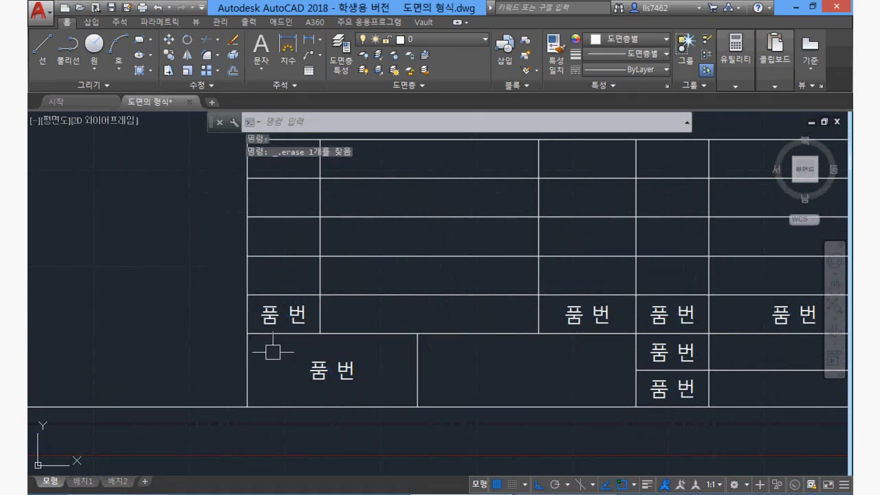
- Change the label in the title block's large lower-left cell to "작품명" and finish text editing
double_click(271, 314)
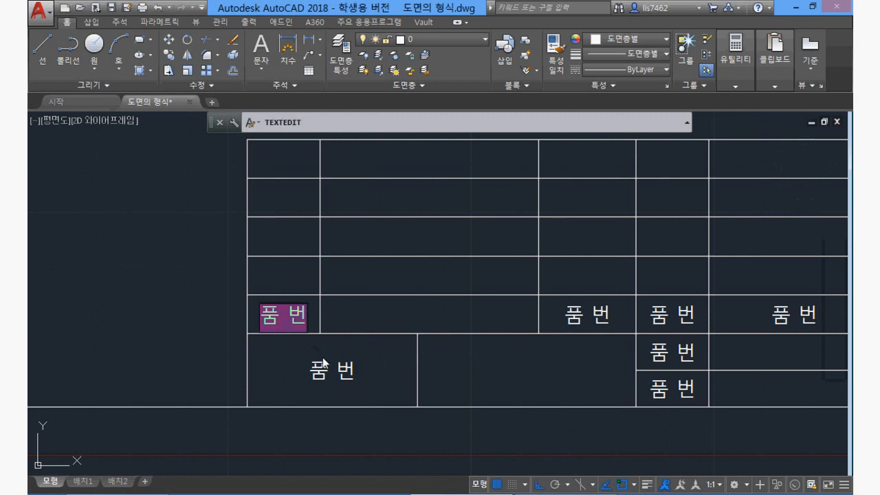
click(308, 356)
click(328, 376)
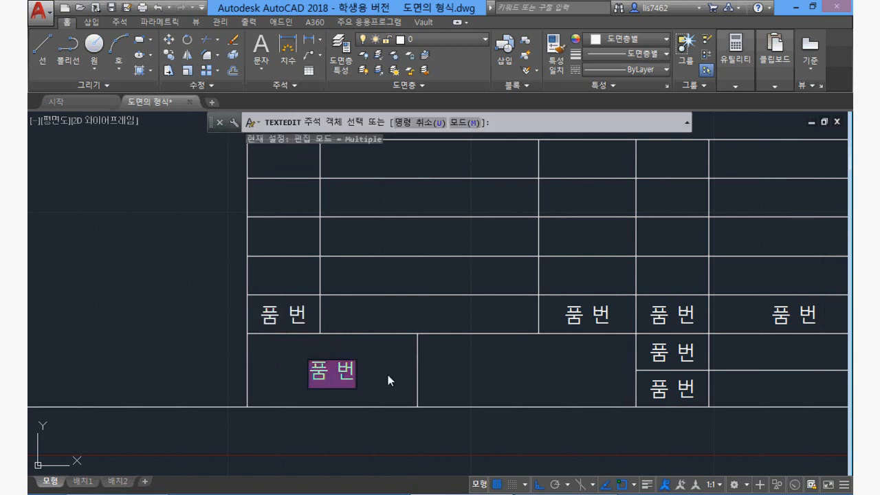
text(W)
key(BackSpace)
text(작품명)
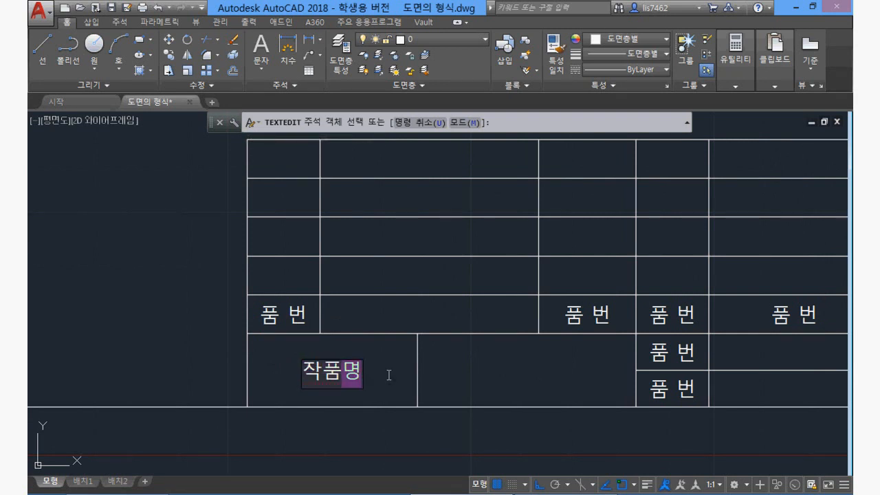
key(Return)
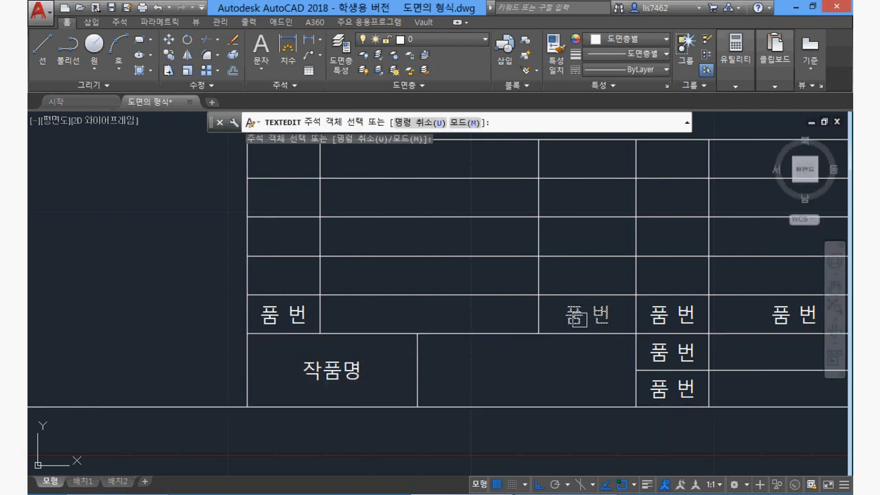
key(Escape)
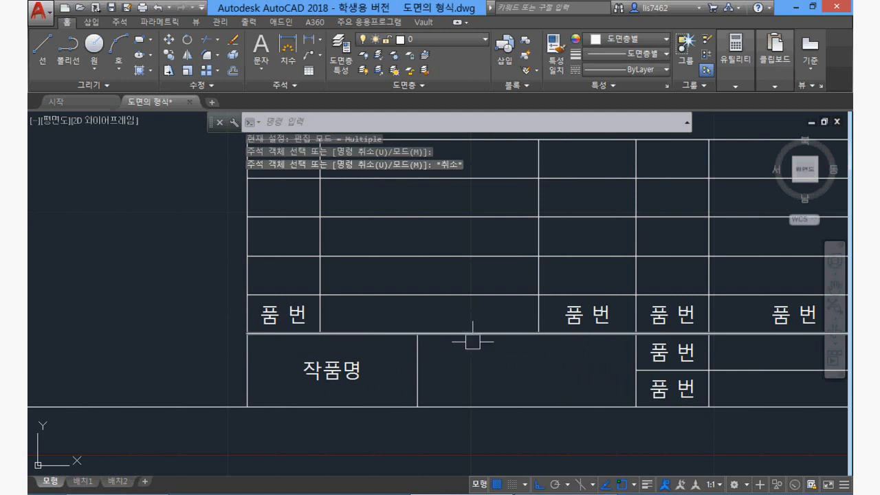
- Undo the label edit and the erasure of the diagonal guide polyline in the title block
key(ctrl+z)
key(ctrl+z)
scroll(471, 344, up, 4)
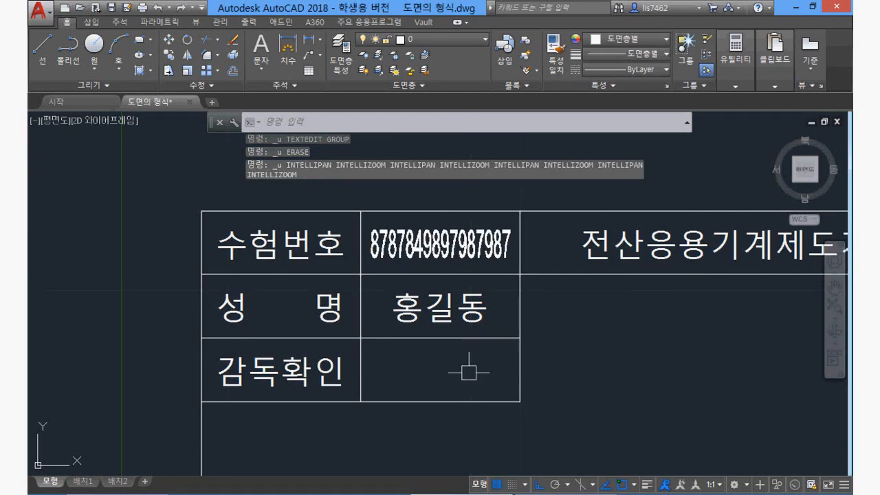
scroll(465, 350, down, 4)
scroll(652, 379, down, 3)
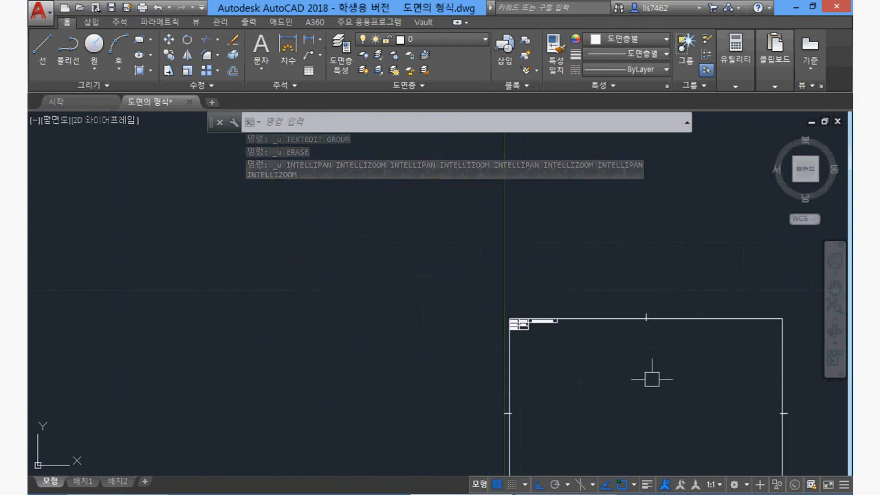
middle_drag(652, 379, 489, 271)
scroll(593, 401, up, 10)
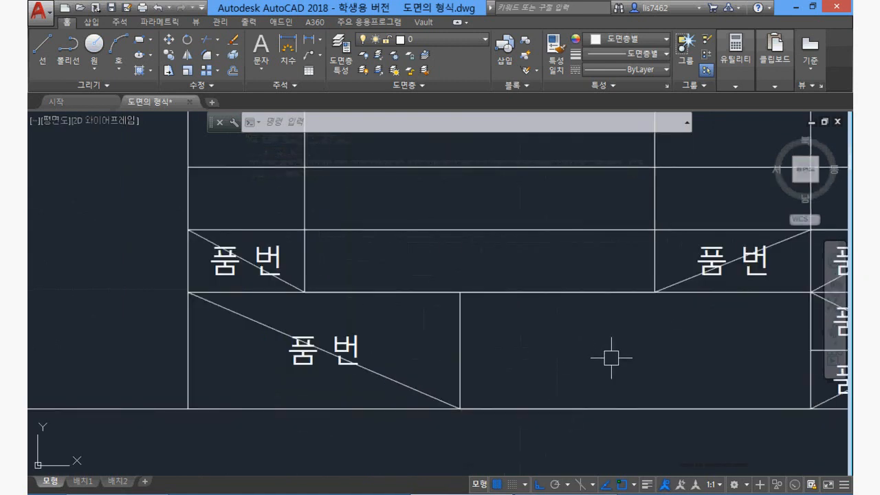
text(u)
key(Return)
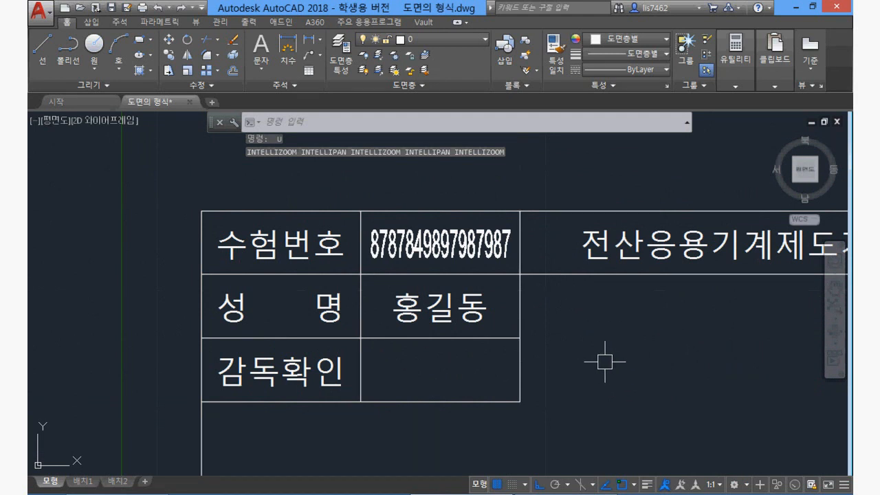
key(ctrl+z)
key(ctrl+y)
key(ctrl+y)
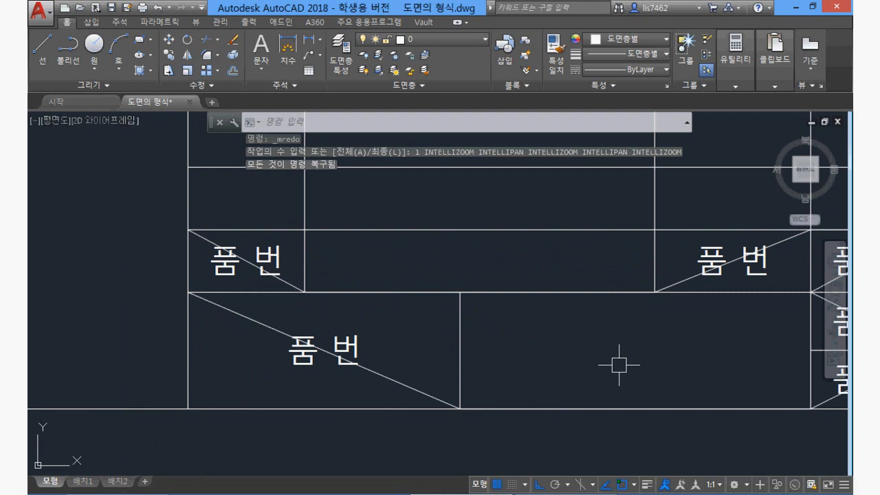
- Draw a diagonal guide line from the lower-right to the upper-left corner of the header row's empty second cell
key(Hangul)
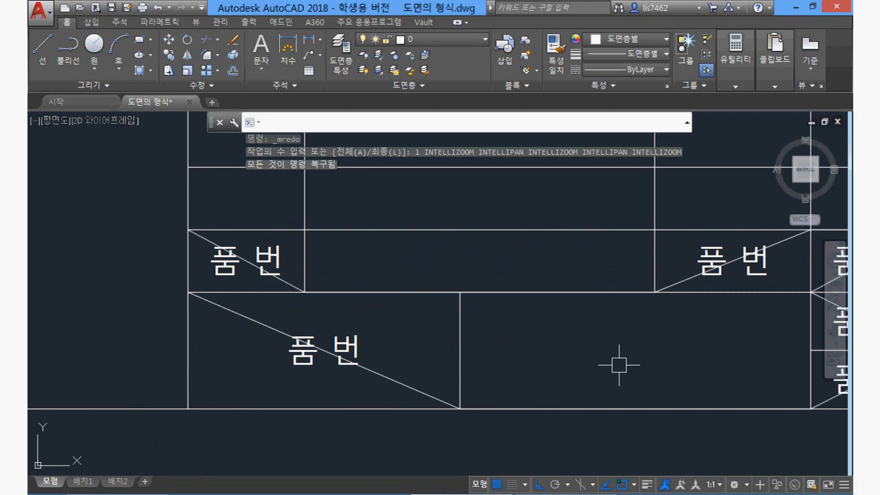
text(l)
key(Return)
click(654, 292)
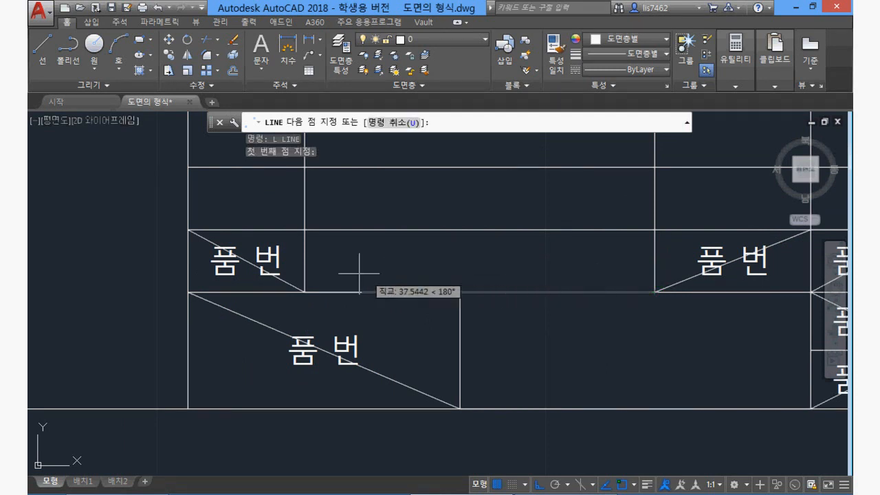
click(305, 230)
key(Return)
text(c)
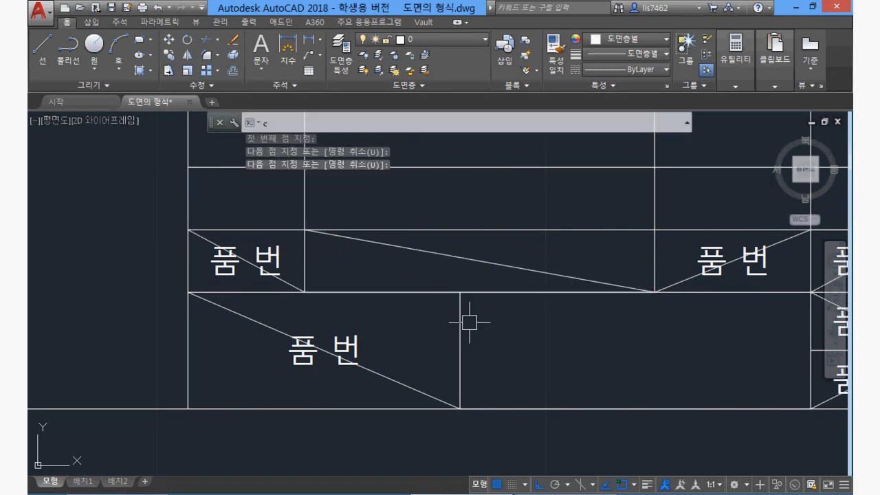
key(Return)
key(Escape)
- Copy the "품 번" text from the midpoint of the first header cell's diagonal to the midpoint of the second cell's diagonal
text(c)
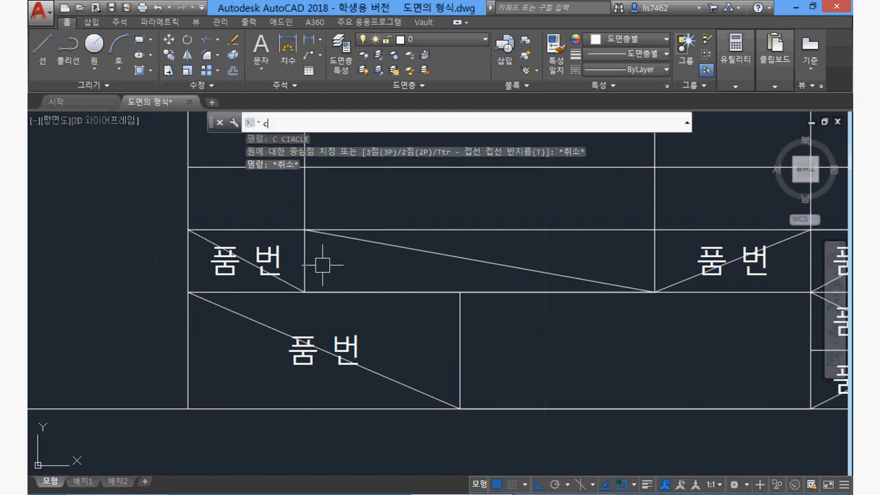
text(o)
key(Return)
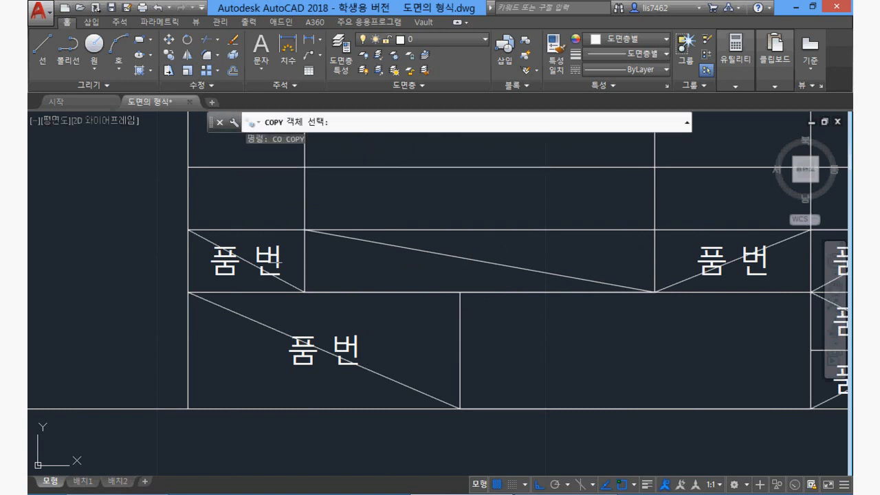
click(257, 249)
key(Return)
click(246, 260)
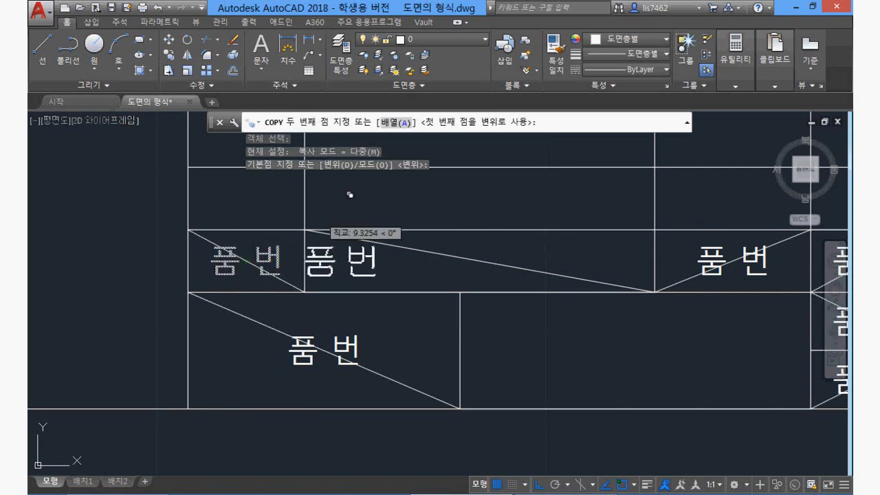
click(480, 260)
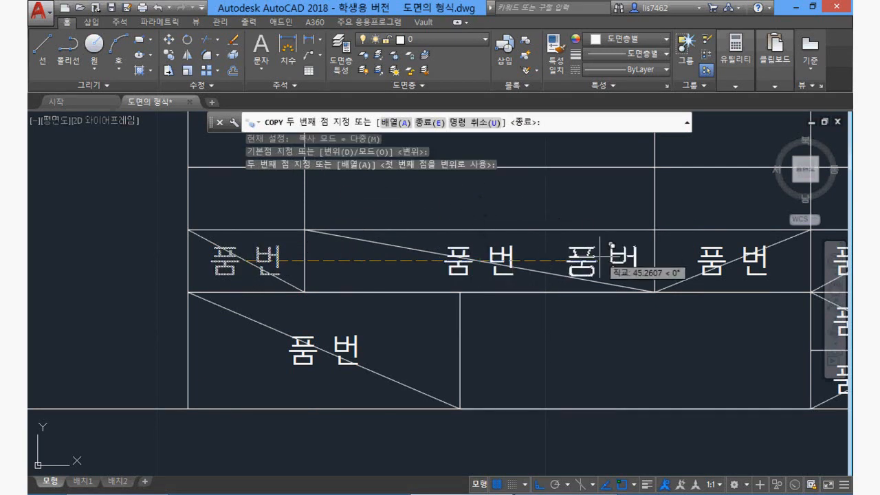
key(Return)
- Erase the diagonal guide polyline and the separate guide line in the header row's second cell
scroll(666, 313, down, 4)
middle_drag(683, 311, 515, 286)
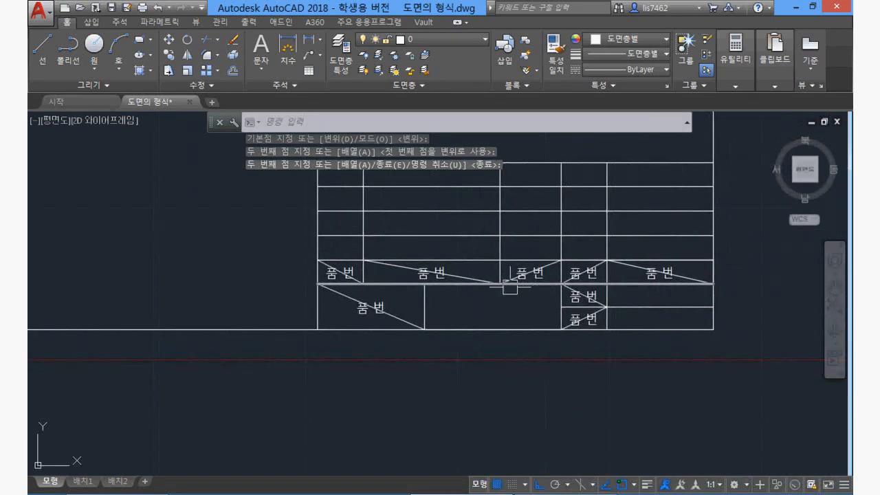
scroll(515, 287, up, 2)
click(344, 329)
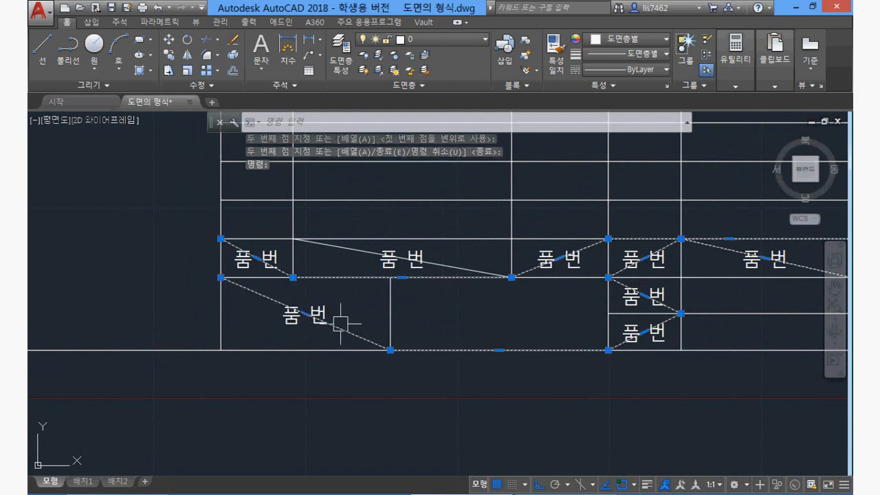
key(Delete)
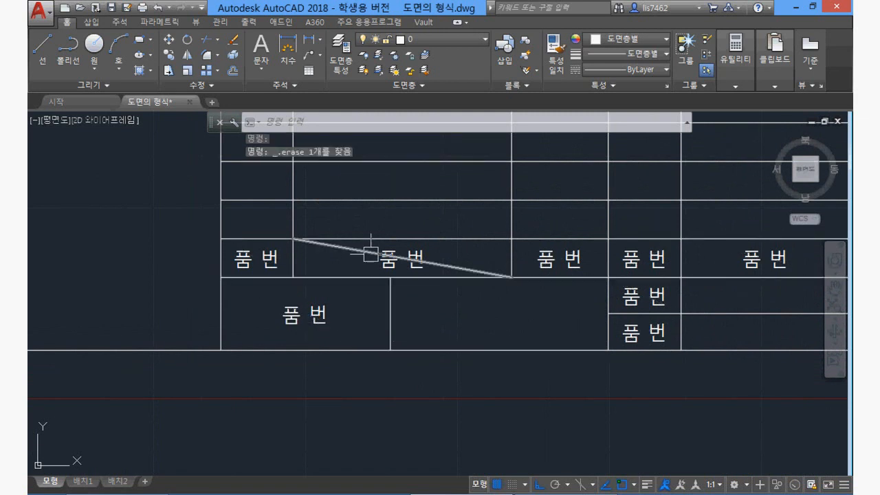
click(343, 248)
key(Delete)
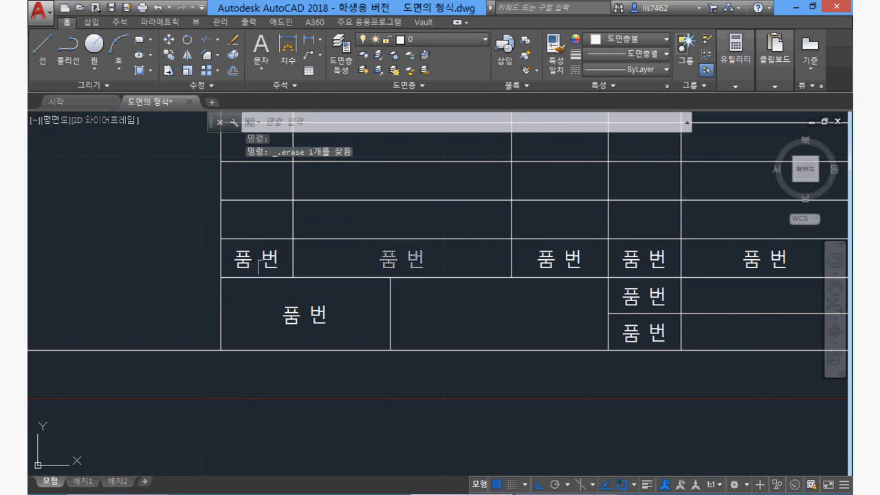
- Change the header row's second cell text to "품 명" with wide spacing between the two characters
double_click(389, 260)
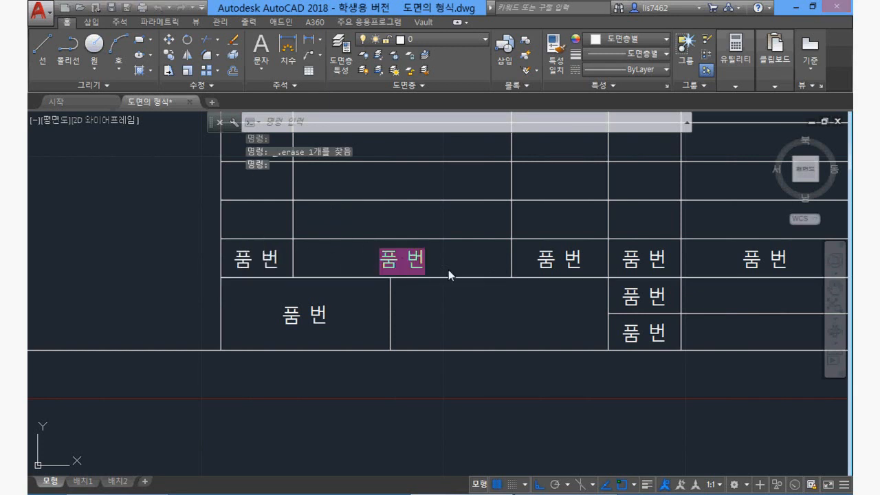
click(418, 268)
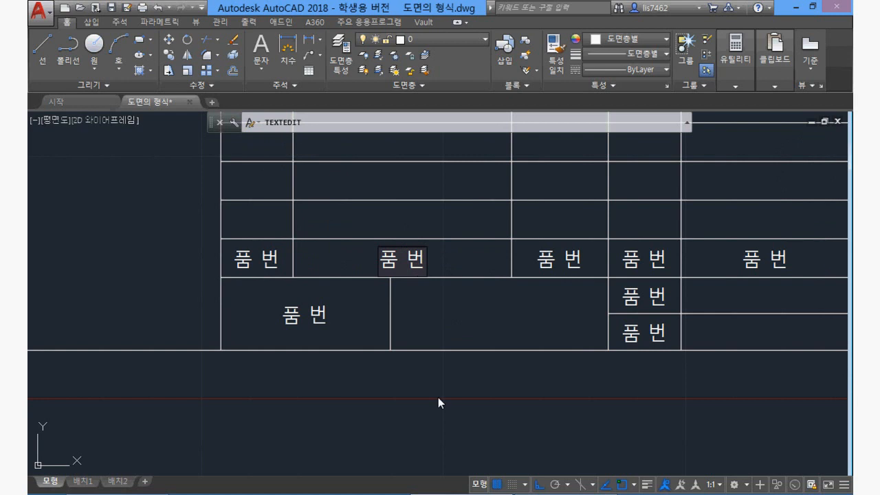
key(BackSpace)
key(BackSpace)
text(명)
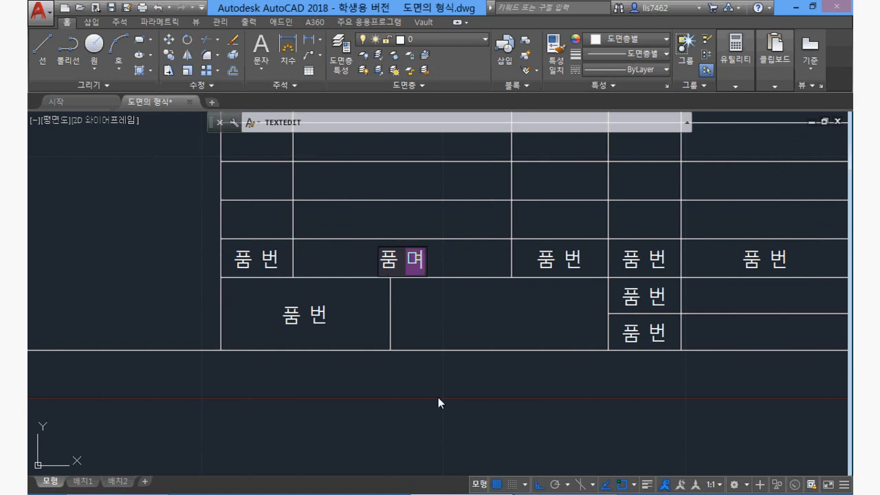
key(Left)
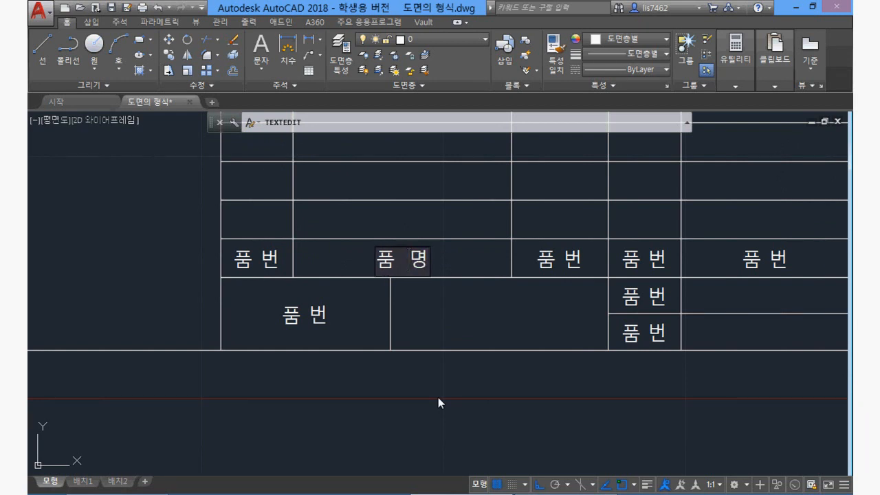
click(438, 397)
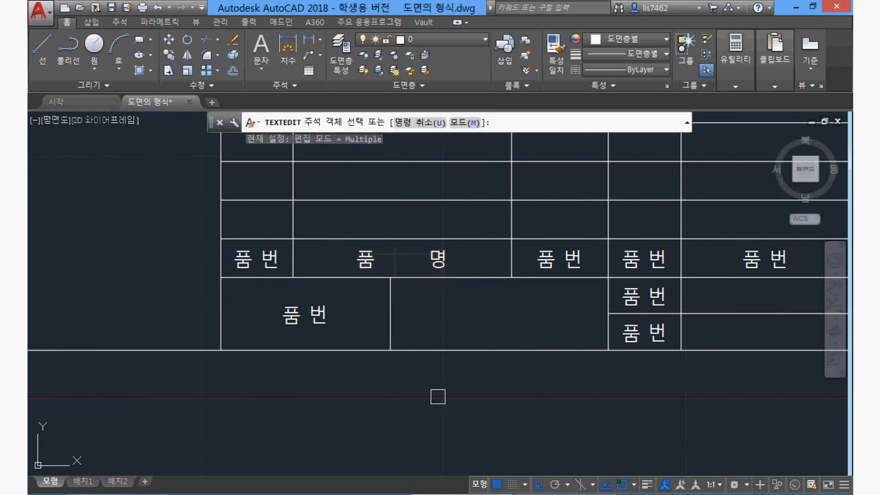
- Change the header row's third cell text to "재 질" and its fourth cell text to "수 량"
click(560, 259)
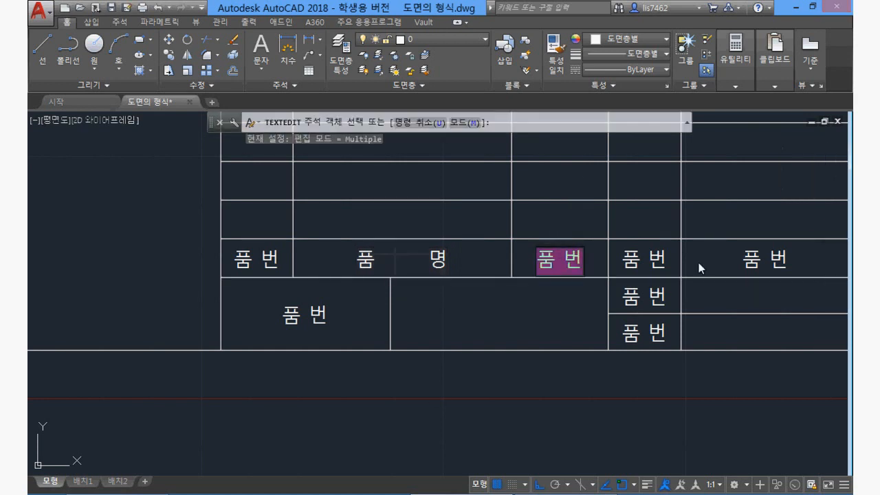
text(재 질)
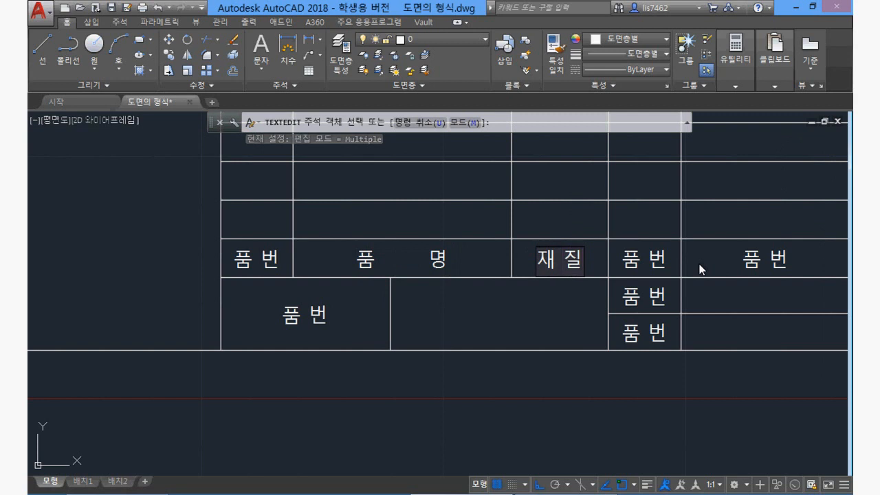
click(698, 264)
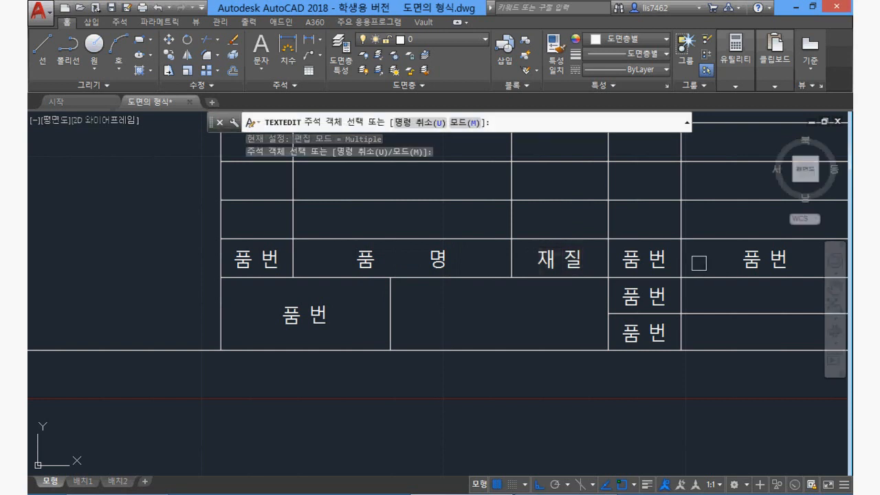
click(660, 260)
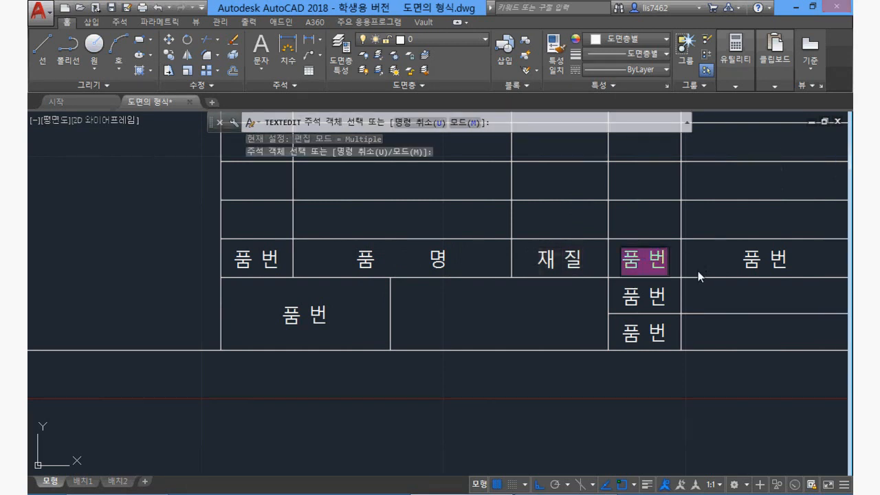
text(수 량)
click(697, 272)
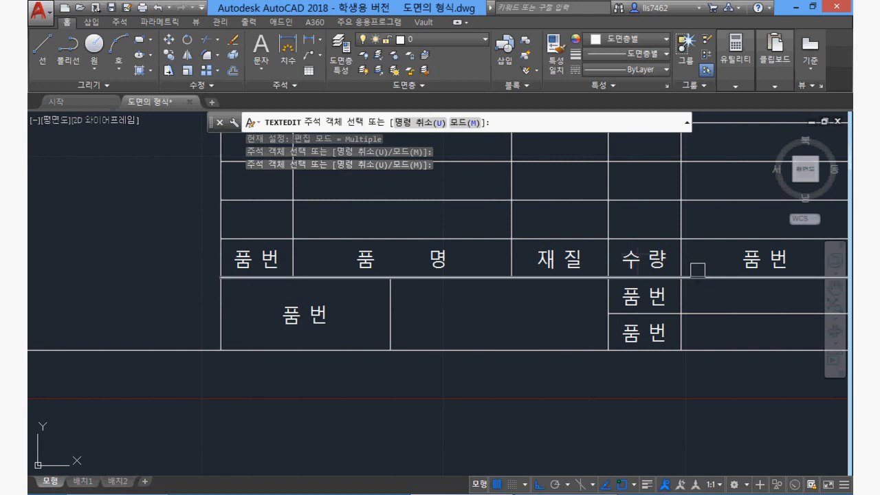
- Change the header row's last cell text to "비 고" and the large cell's text below the header to "작품명"
click(757, 260)
text(비고)
click(836, 260)
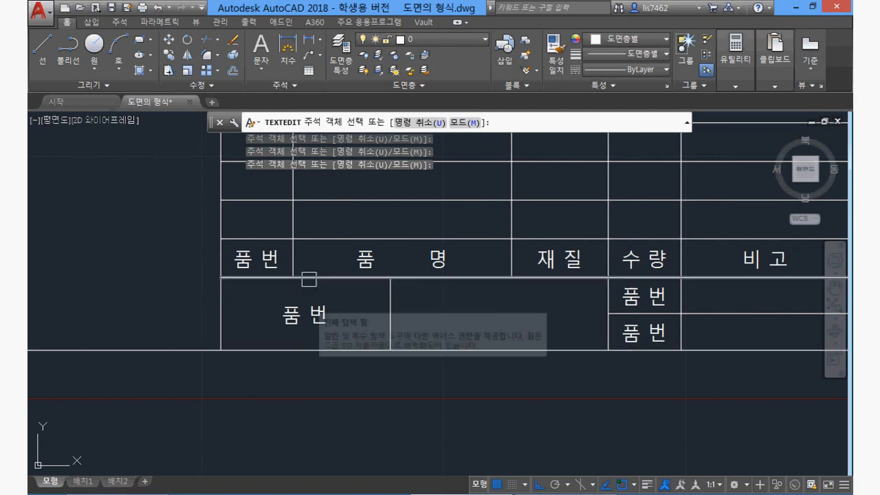
click(306, 315)
text(작품명)
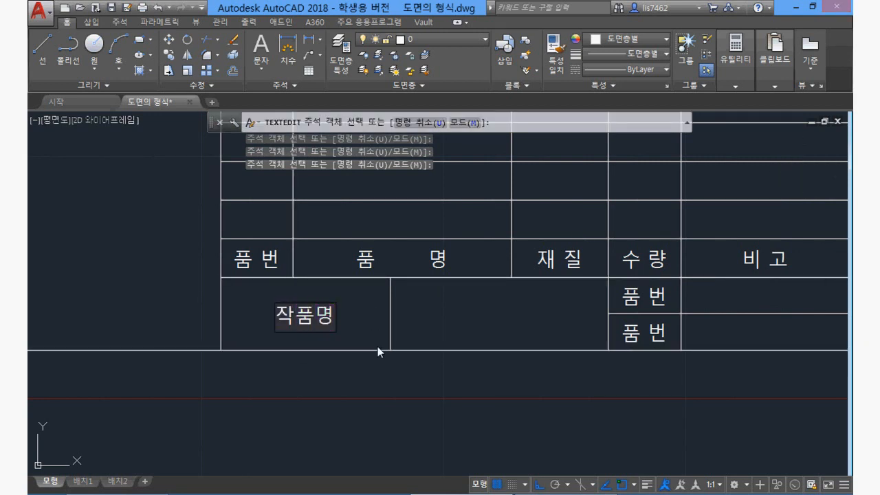
click(377, 346)
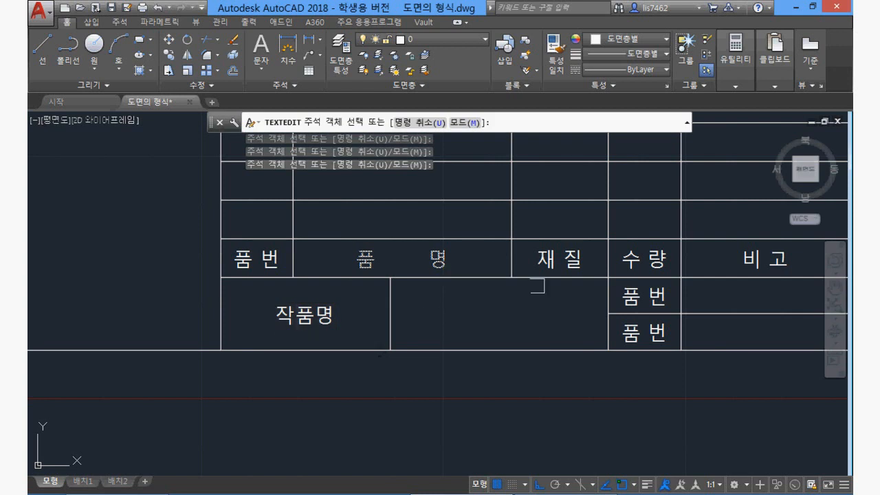
- Change the two stacked cells below "수 량" to "척 도" in the upper and "각 법" in the lower, and finish text editing
click(644, 296)
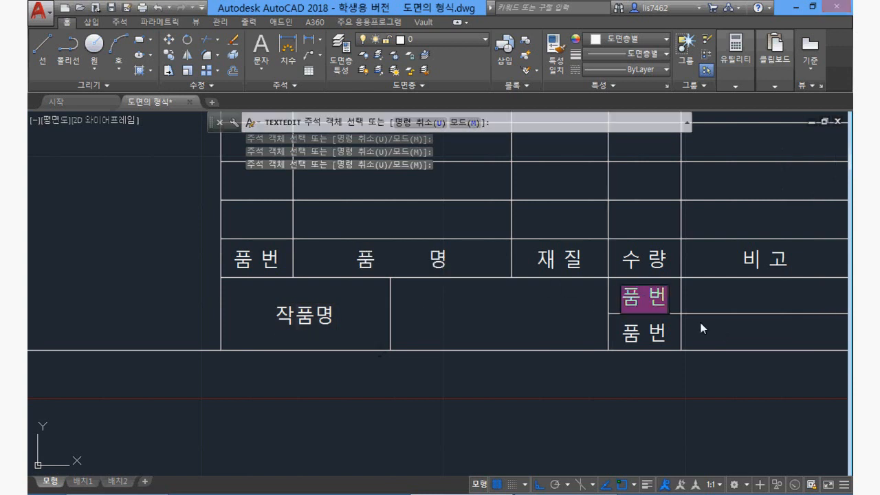
text(척 도)
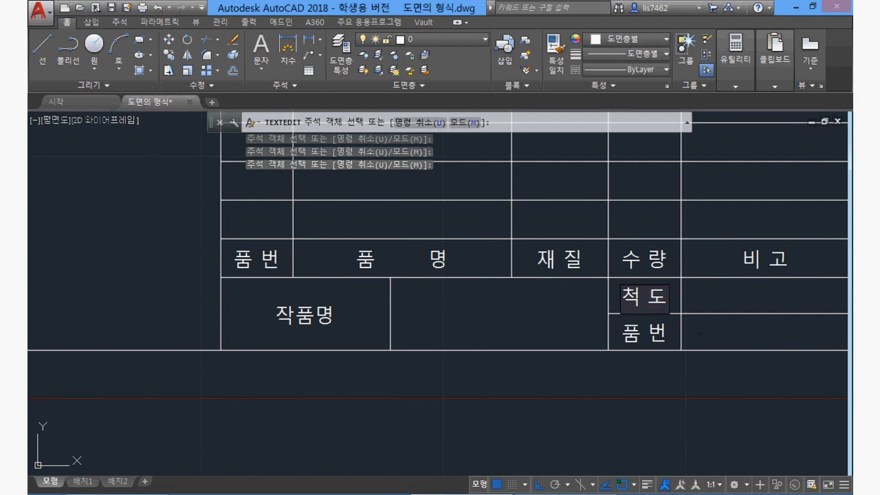
click(699, 328)
click(660, 333)
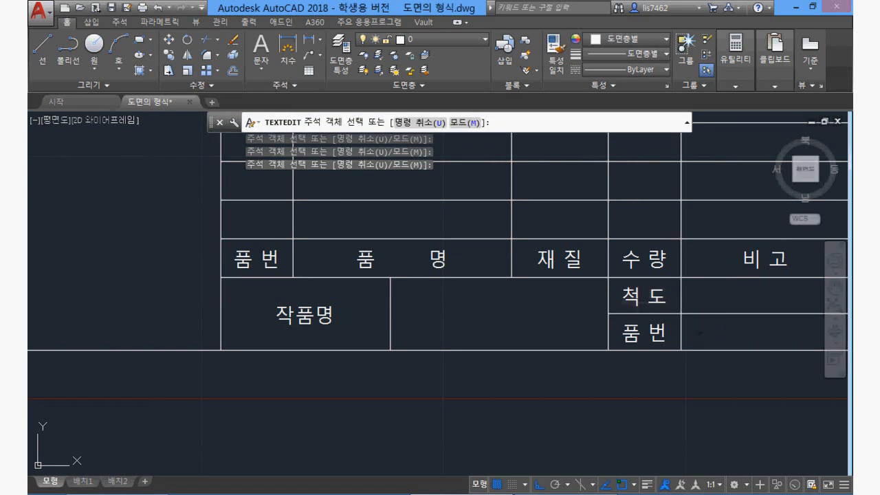
text(각 법)
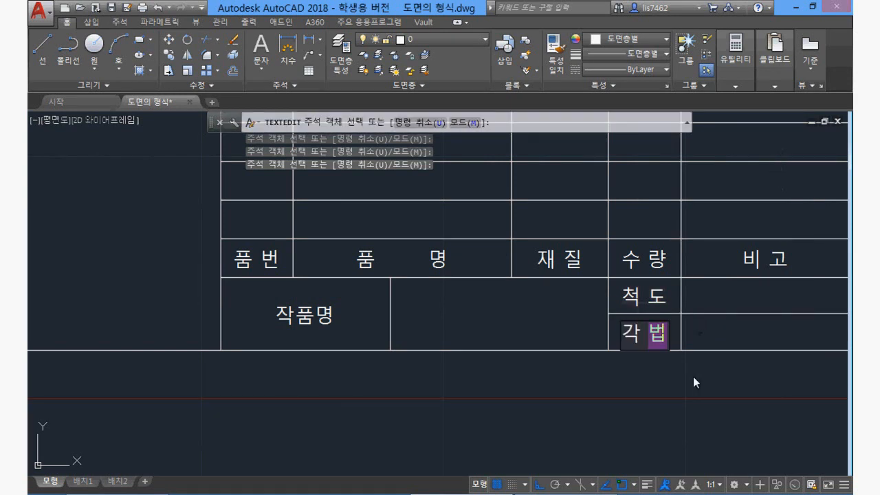
click(693, 376)
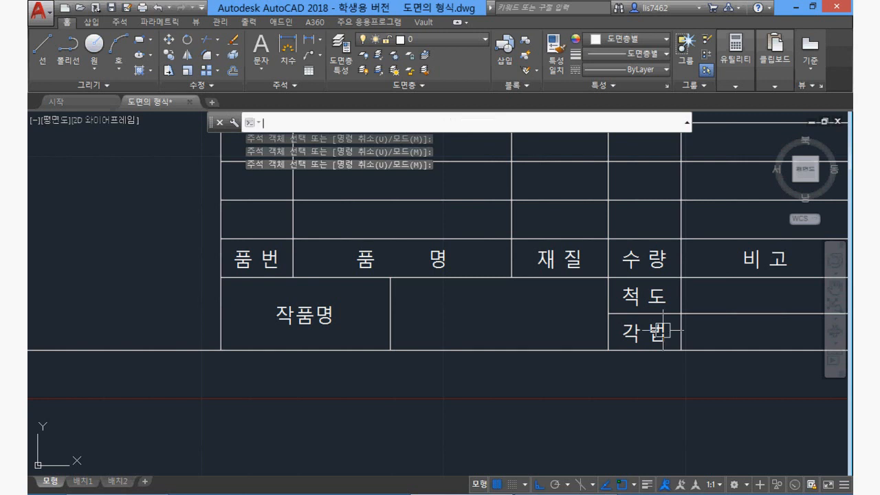
key(Escape)
- Examine the title block, the corner table and the whole sheet, and switch to the PowerPoint slide on drawing formats for comparison
scroll(491, 310, down, 6)
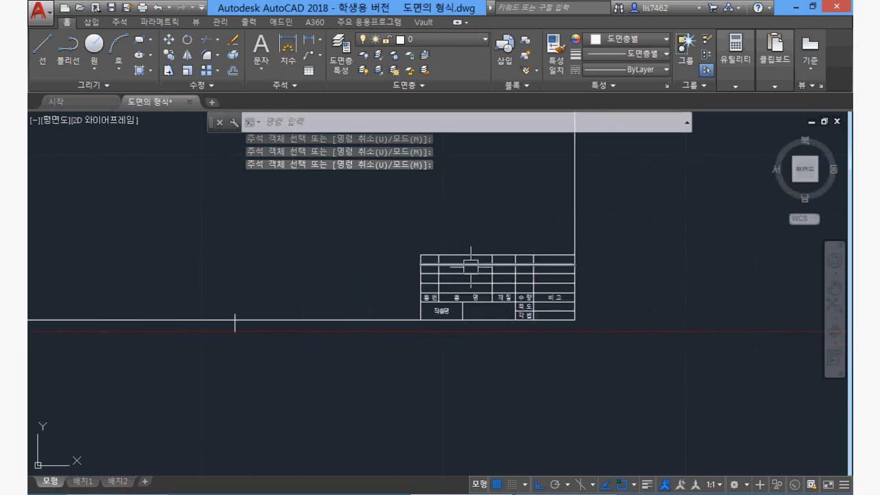
scroll(497, 296, up, 3)
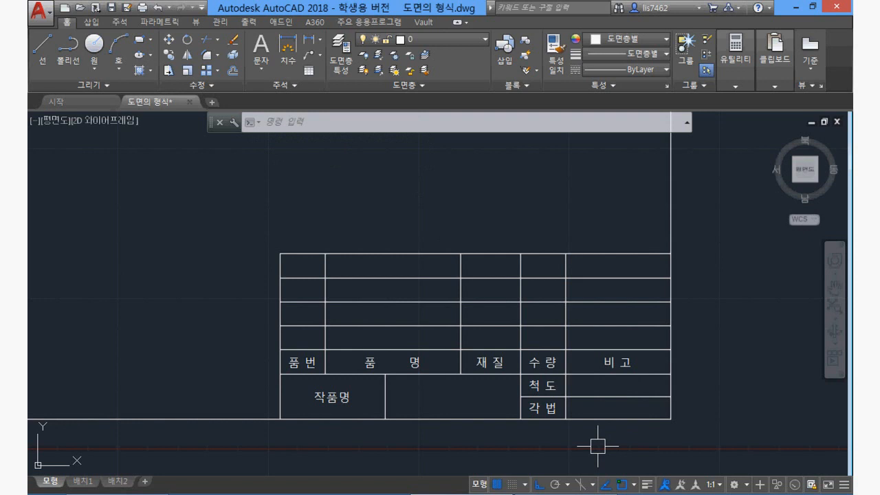
scroll(516, 372, down, 6)
middle_drag(394, 301, 504, 462)
scroll(270, 277, up, 2)
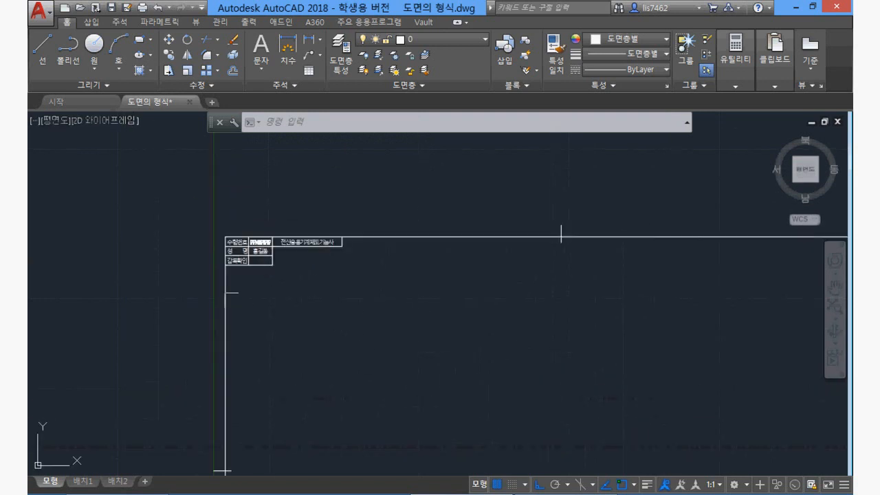
scroll(430, 321, down, 4)
middle_drag(523, 346, 443, 259)
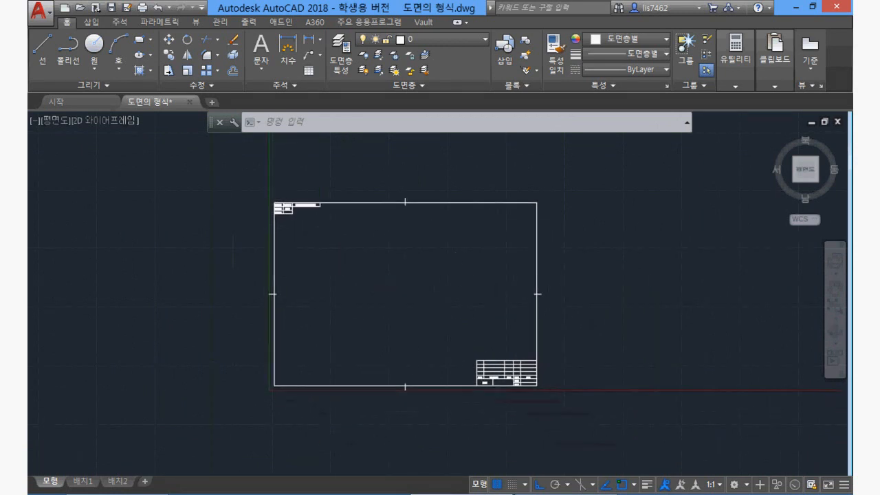
scroll(423, 344, up, 4)
mouse_move(496, 368)
middle_down()
mouse_move(418, 271)
mouse_move(426, 261)
middle_up()
scroll(550, 324, up, 4)
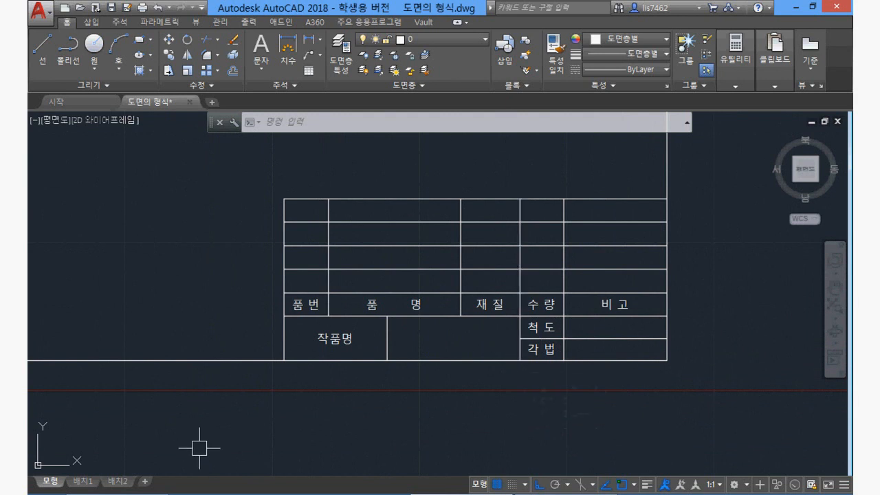
key(alt+Tab)
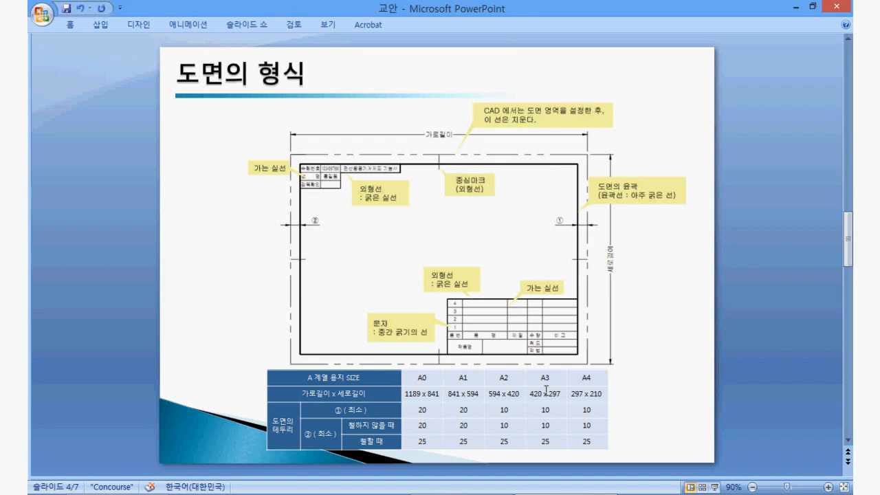